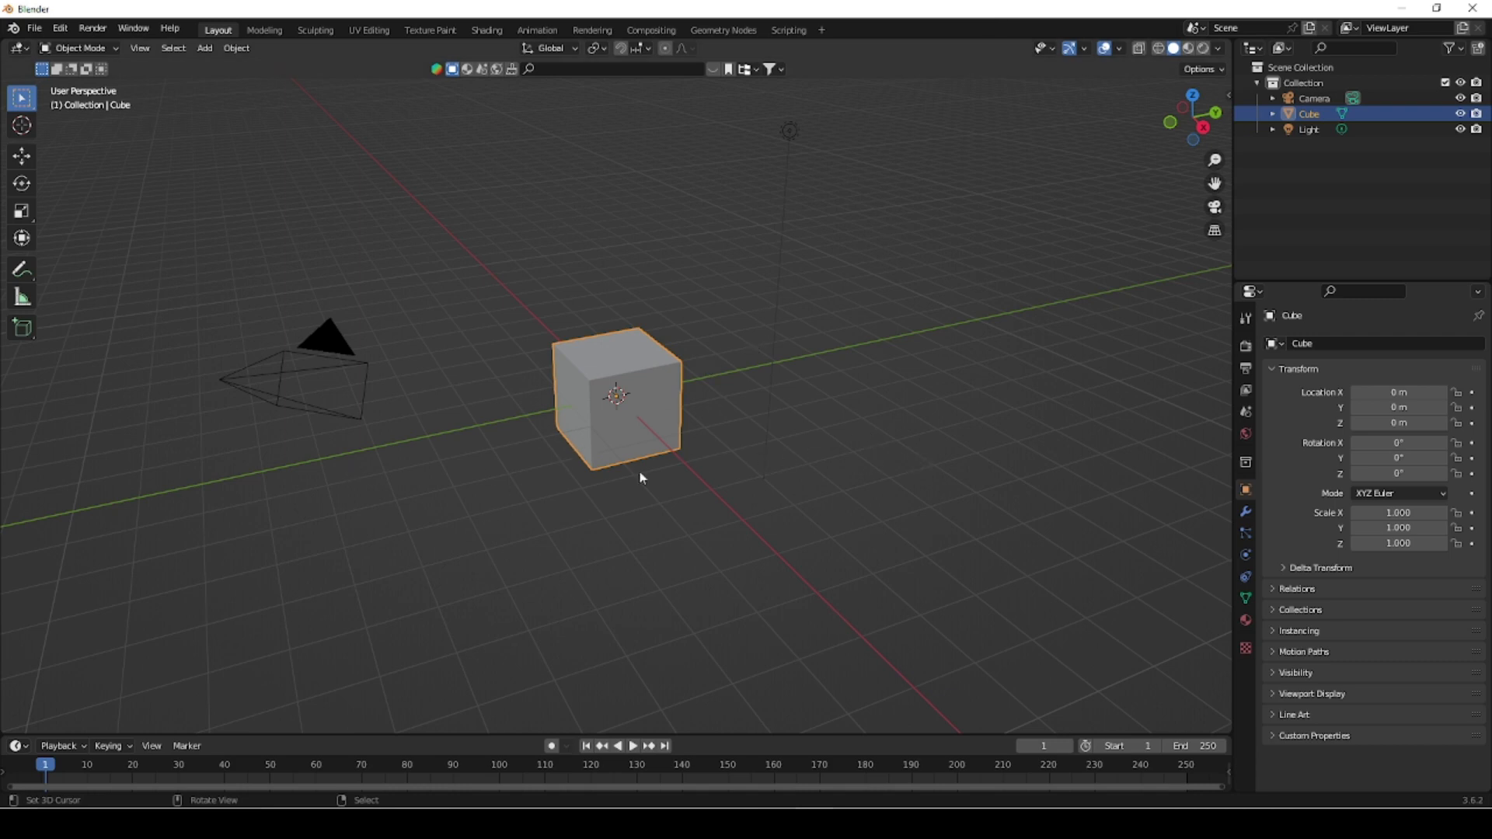
- Delete the default camera, cube and light from the scene
middle_drag(623, 548, 629, 550)
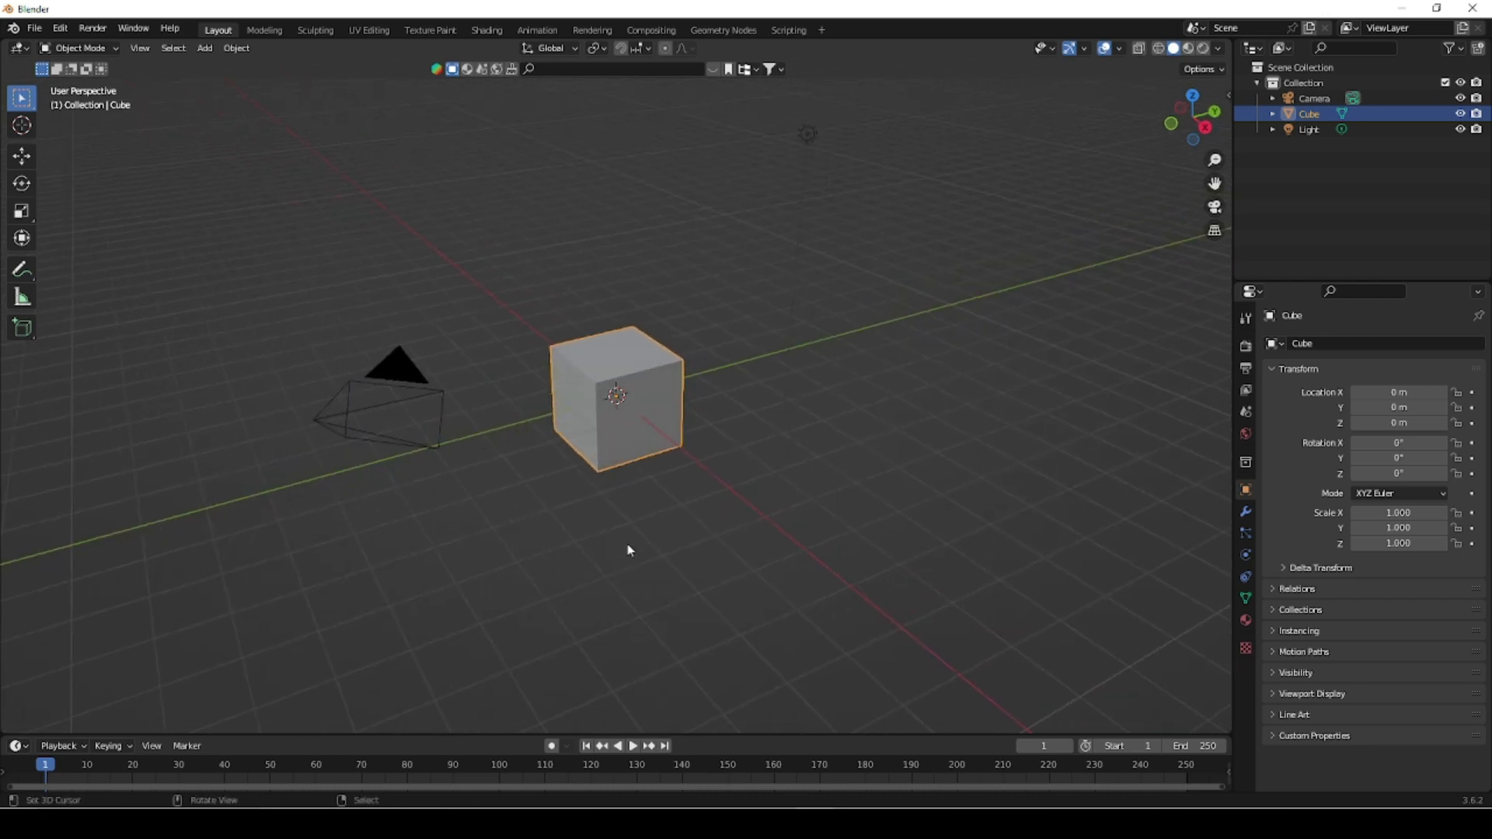
key(a)
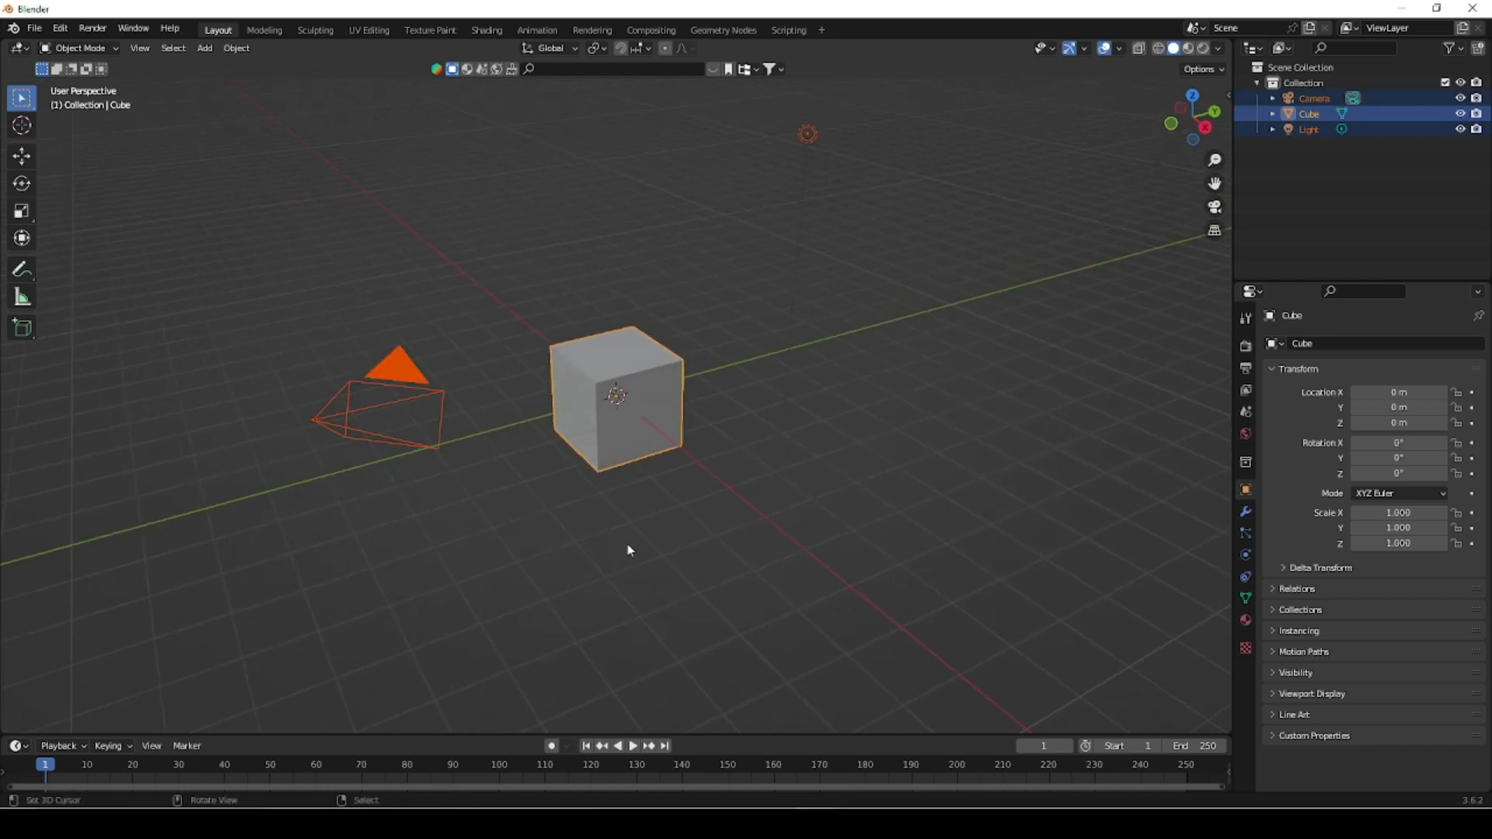
key(Delete)
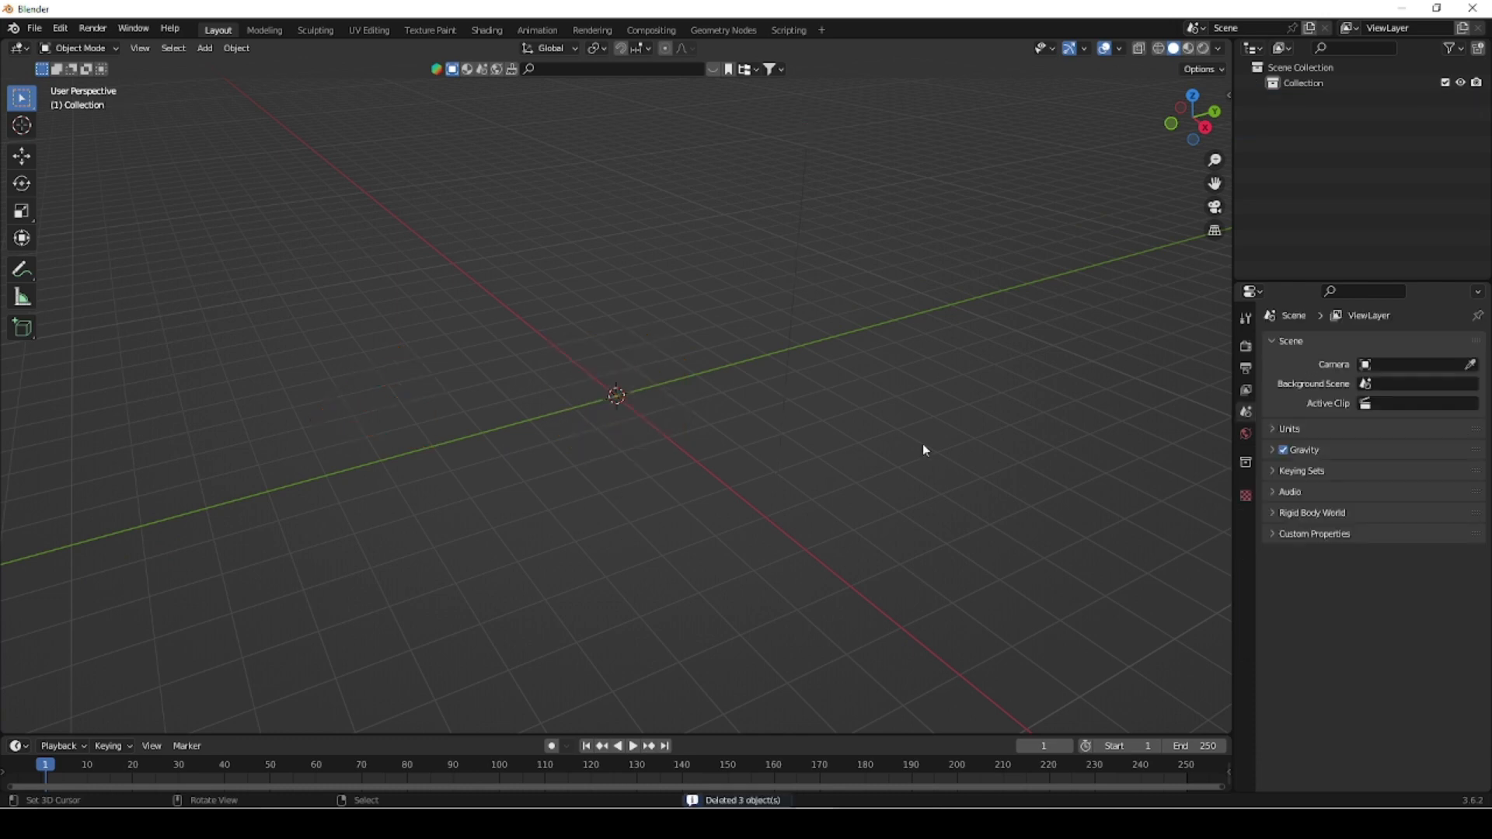
- Add a plane mesh at the origin and move it about 3.2 m along the Y axis
key(shift+a)
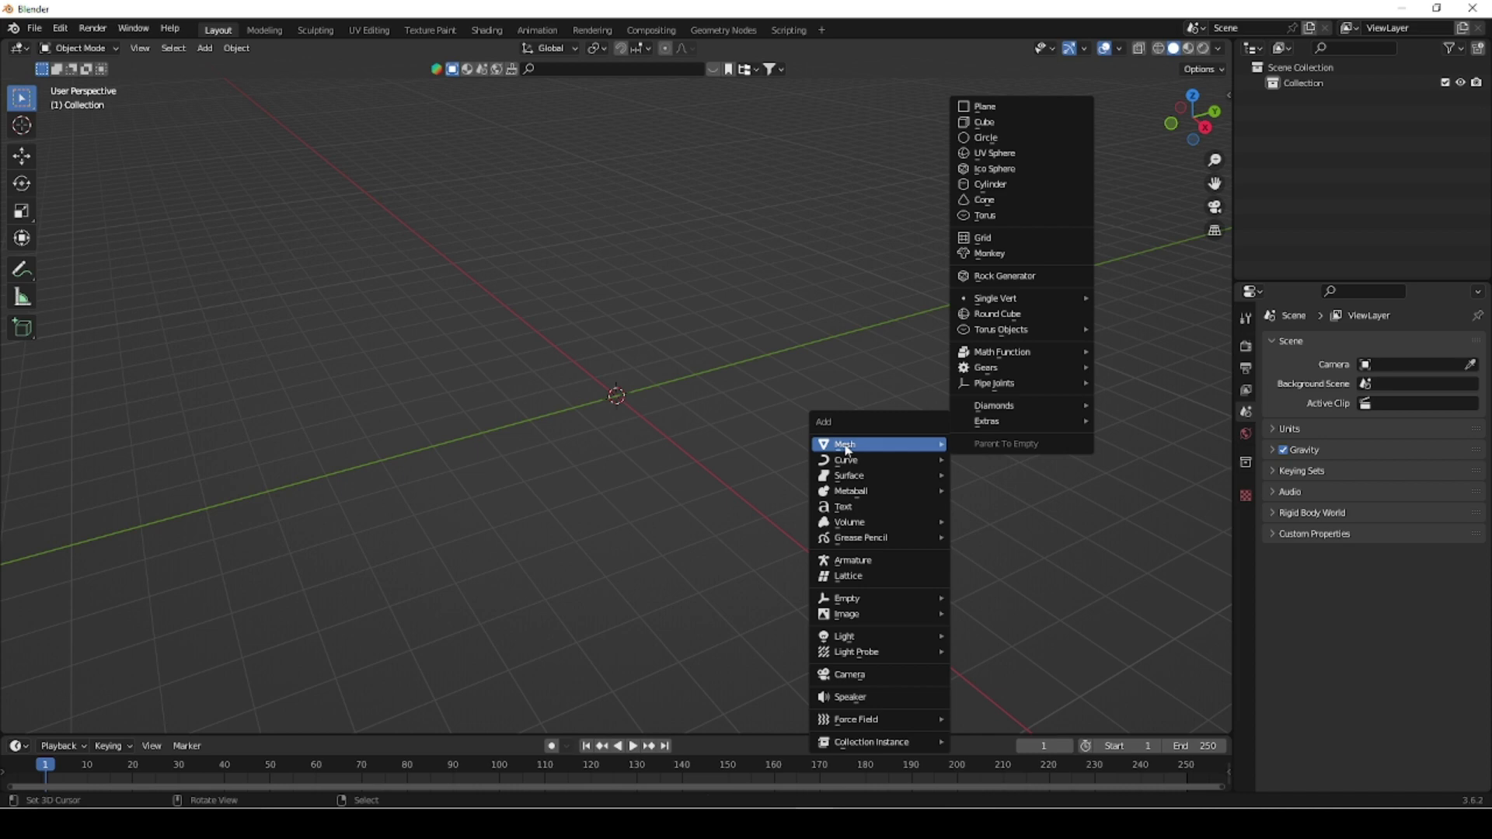
click(980, 106)
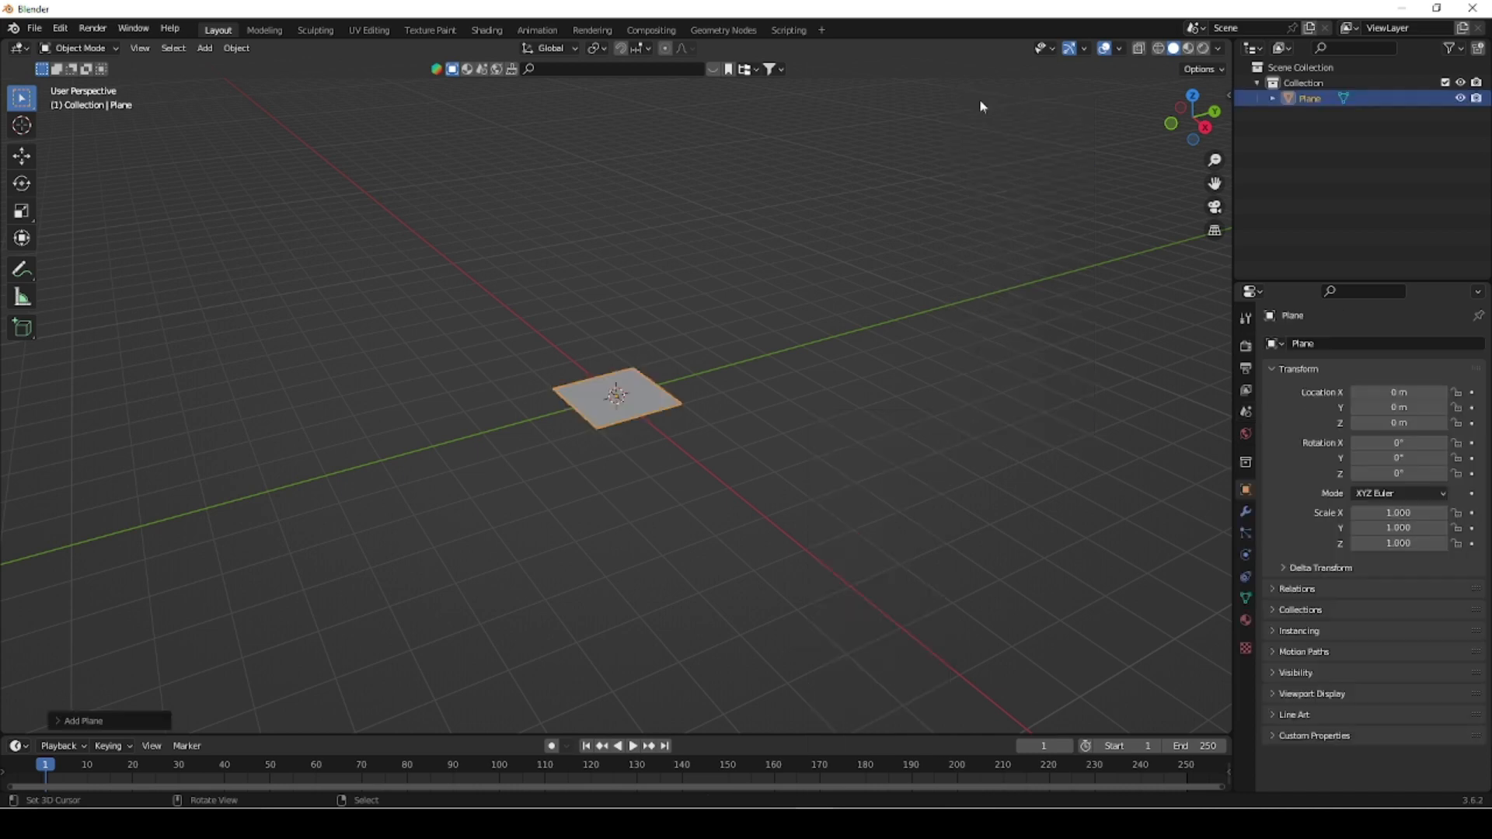
scroll(612, 400, up, 3)
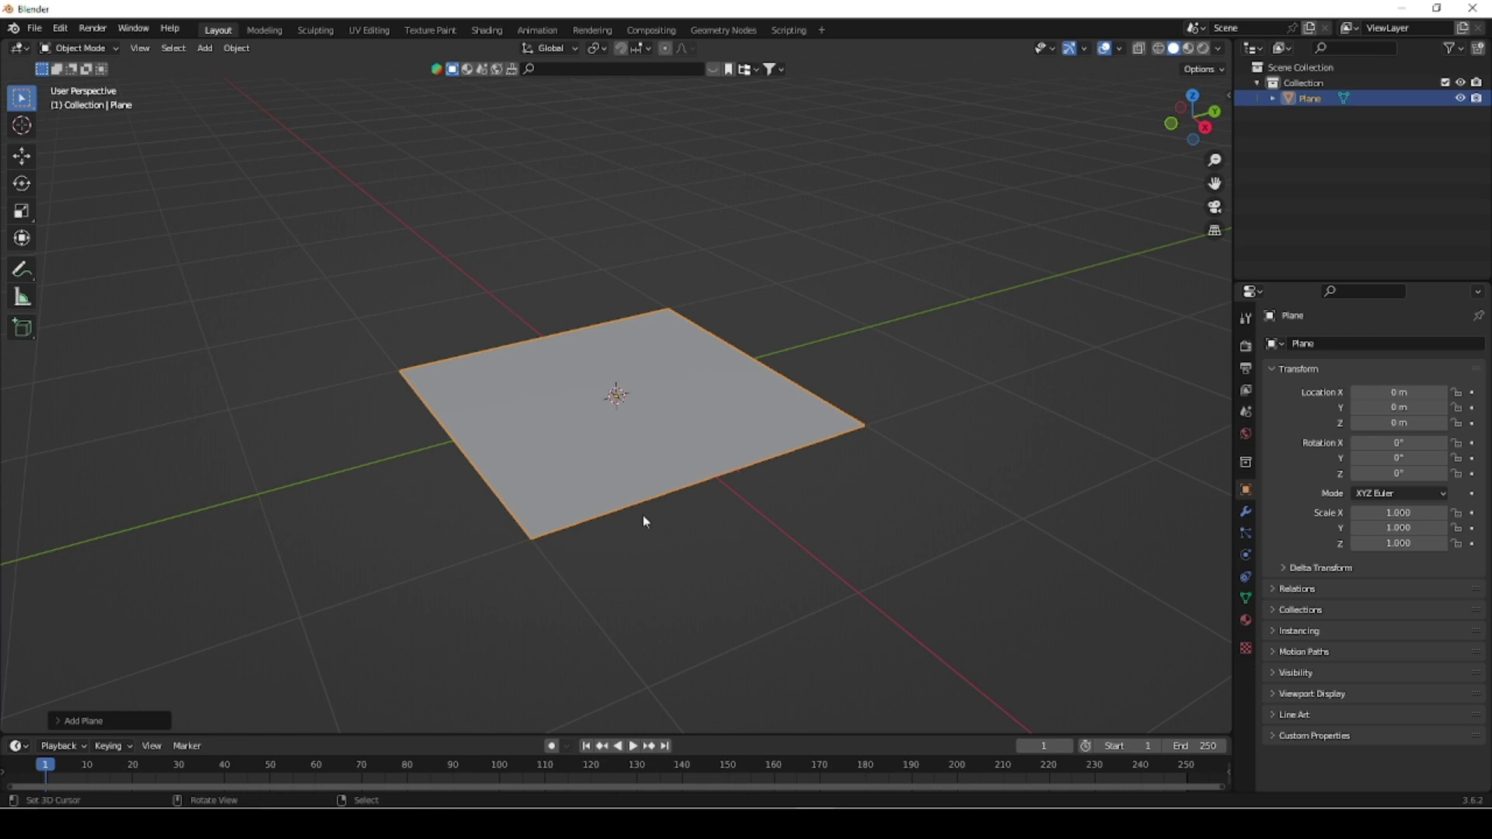
shift+middle_drag(753, 529, 562, 580)
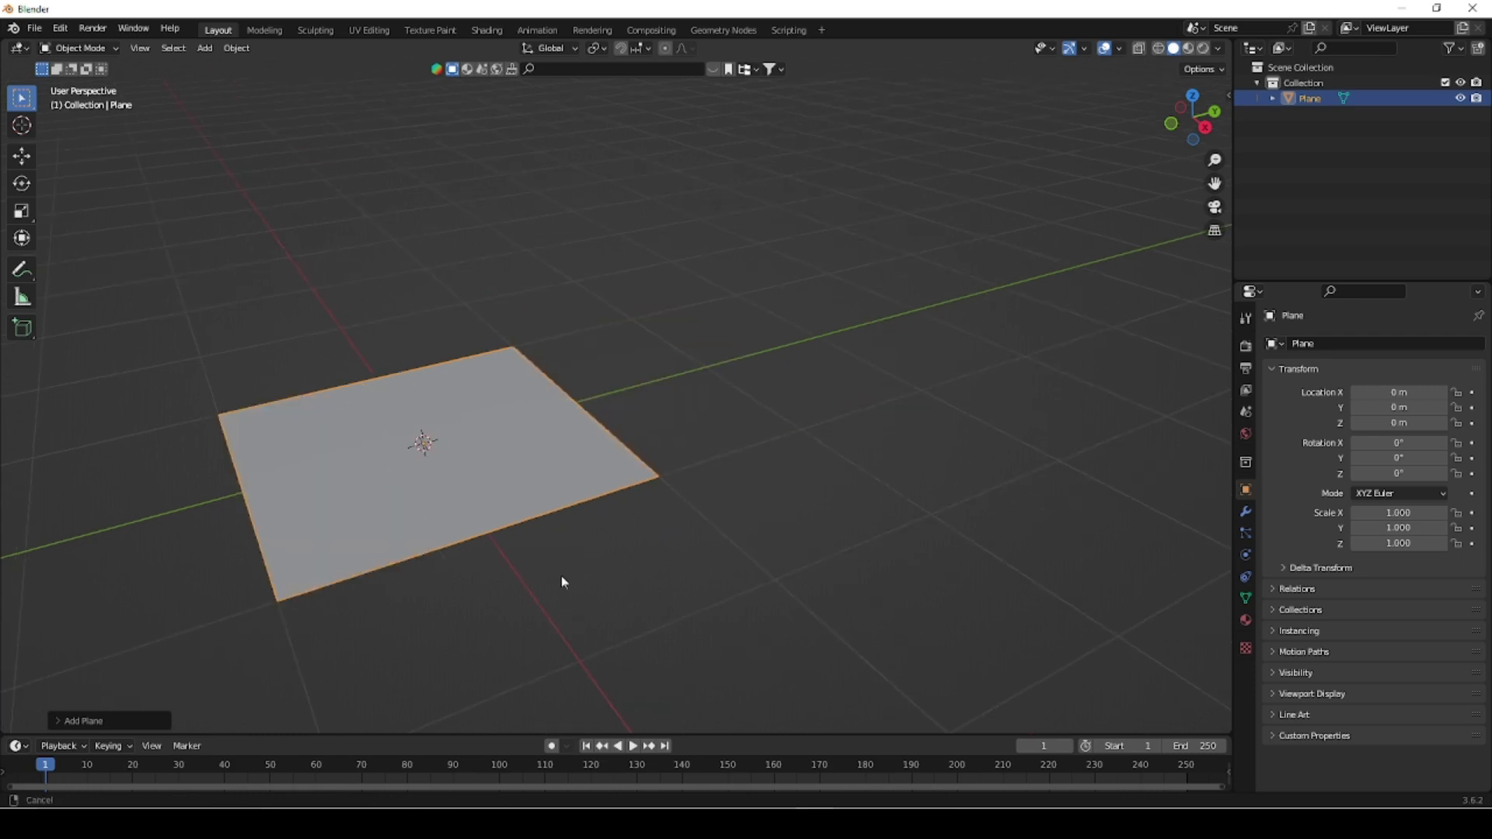
key(g)
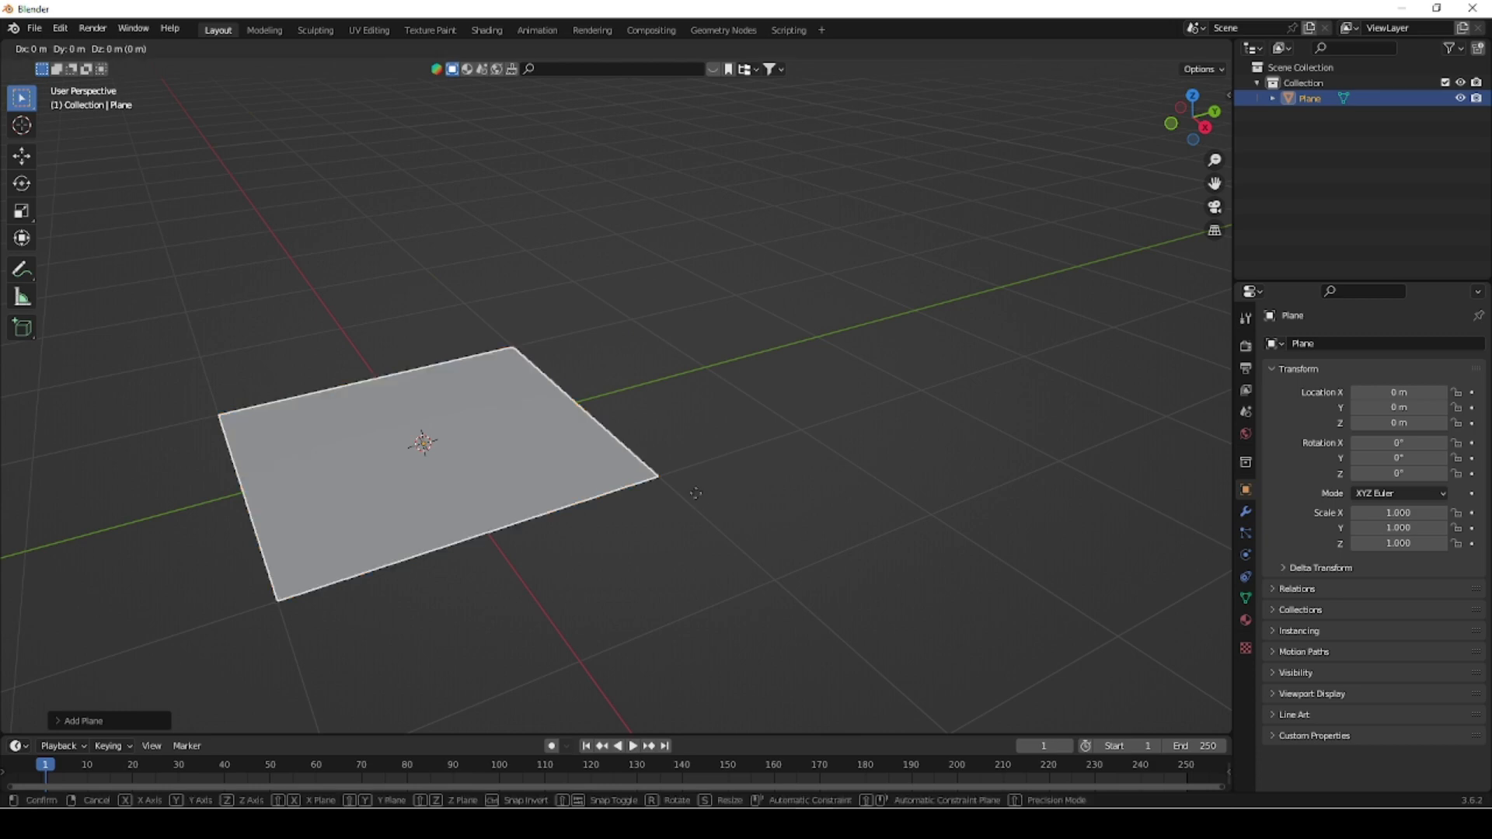
key(y)
click(1116, 406)
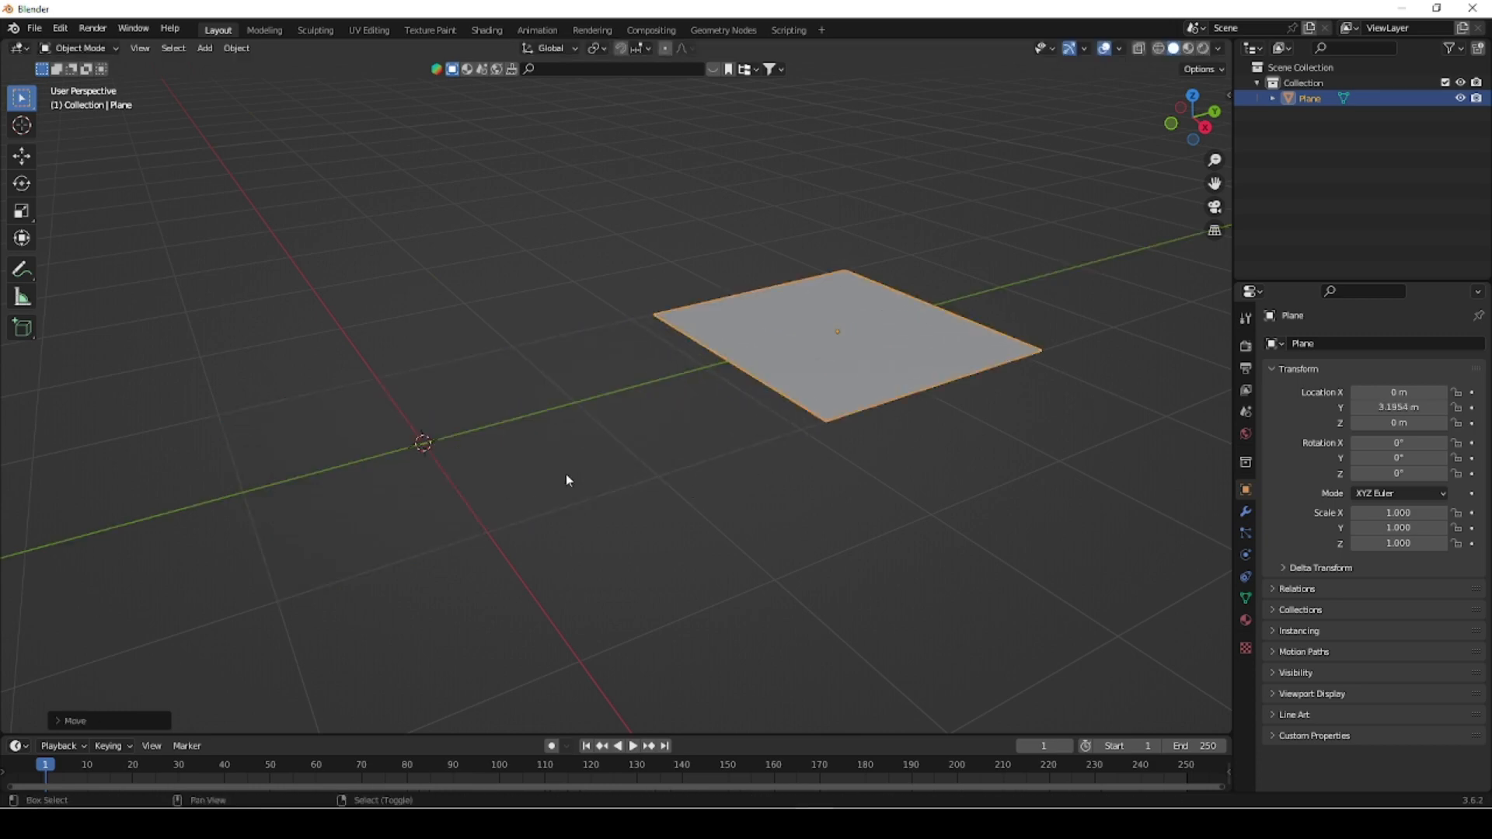
- Add a circle mesh at the origin with 5 vertices to form a pentagon outline
key(shift+a)
mouse_move(565, 474)
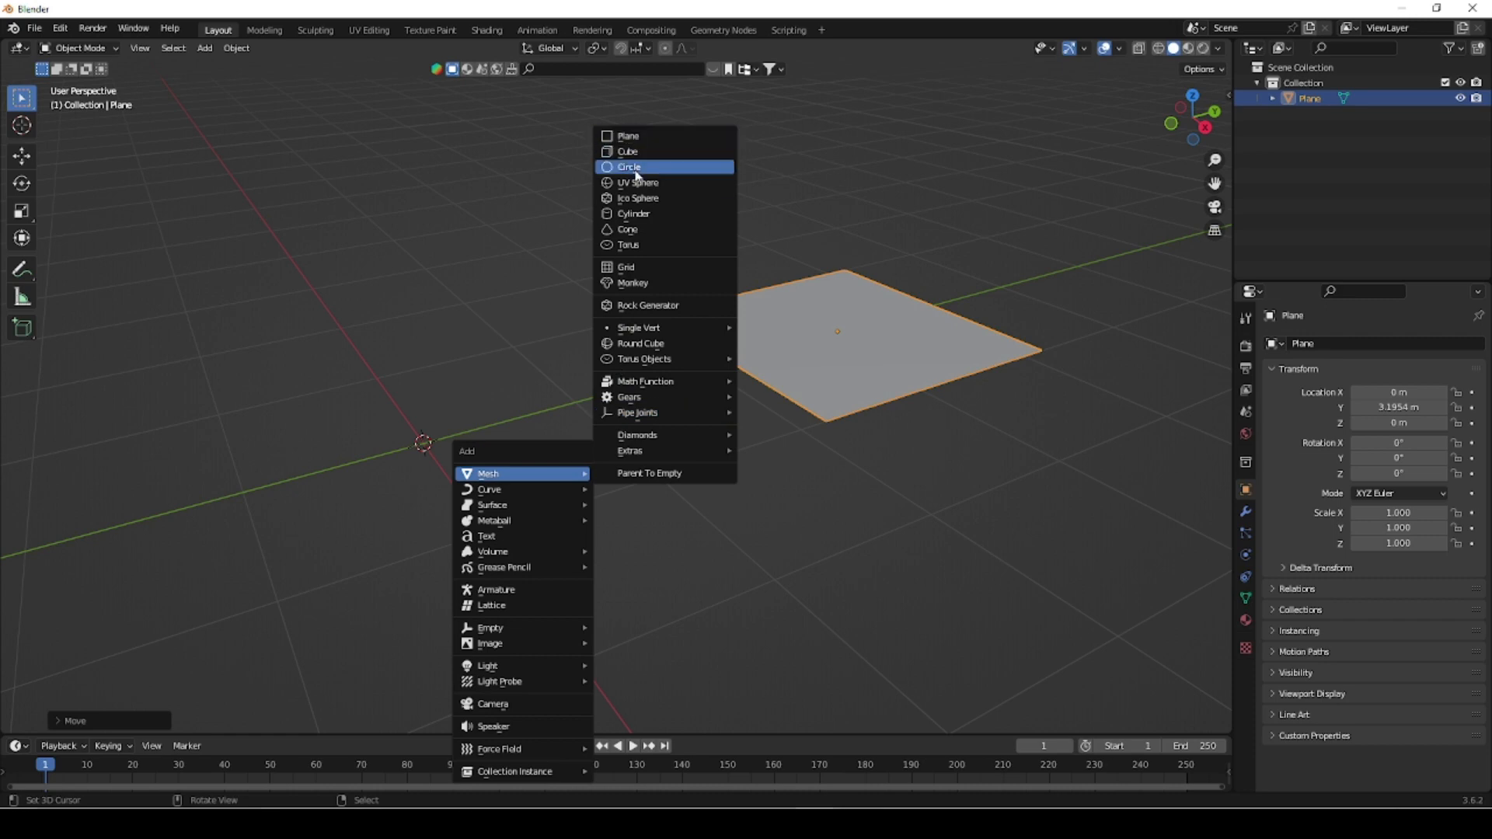
click(636, 168)
click(57, 720)
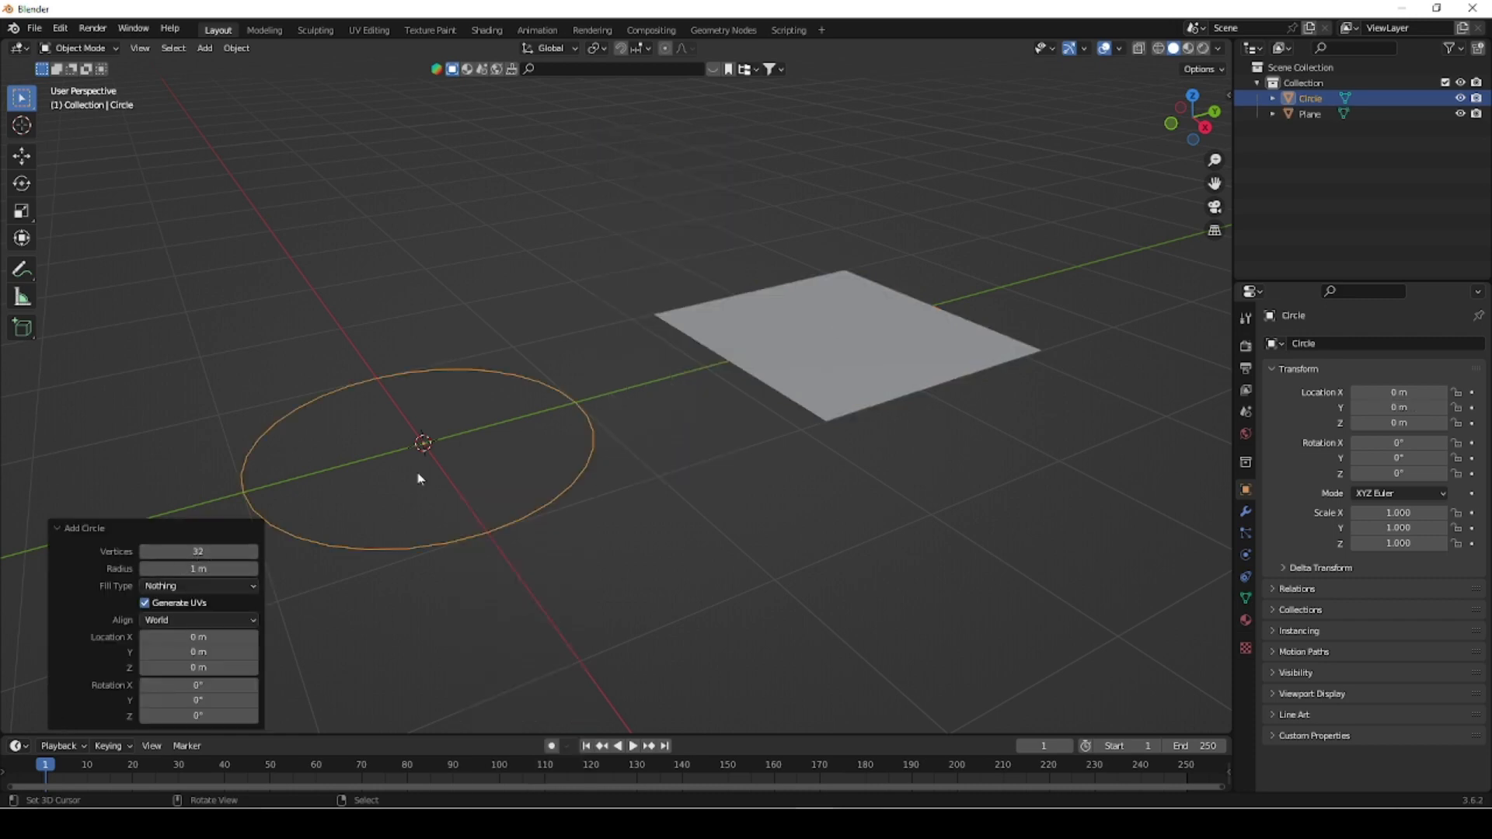
click(217, 553)
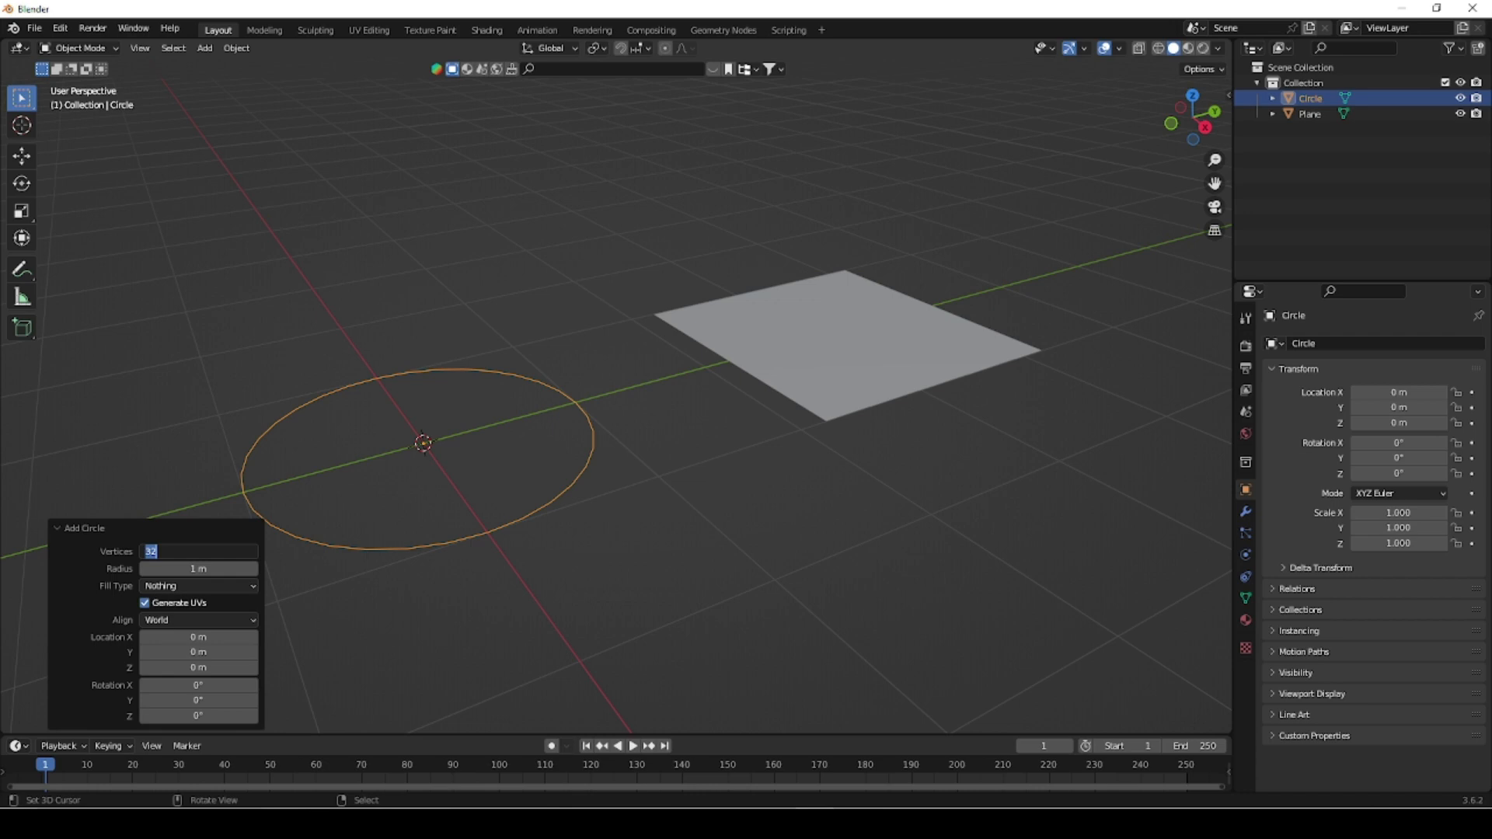
text(5)
key(Return)
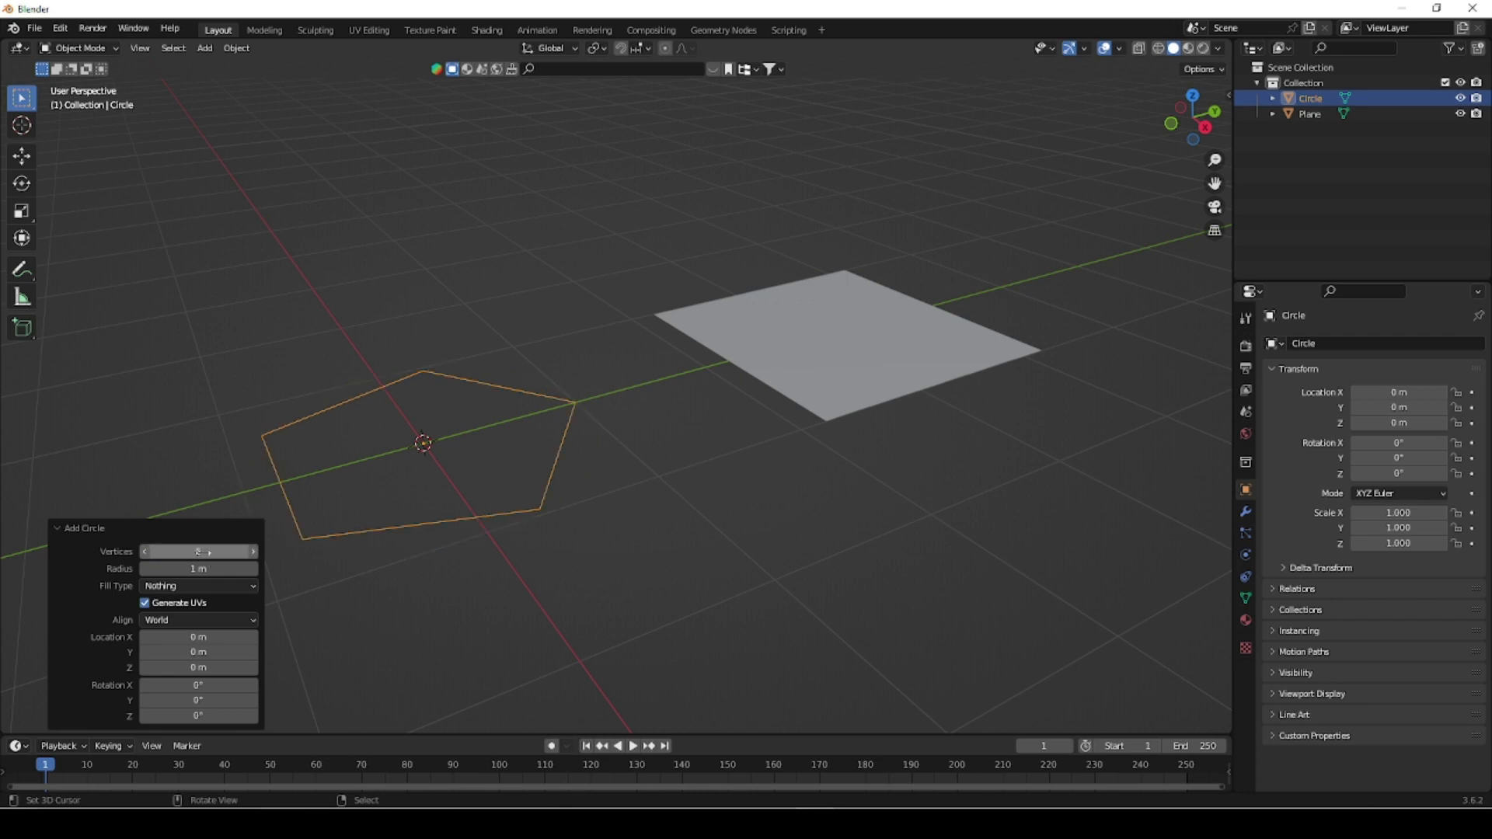
click(404, 603)
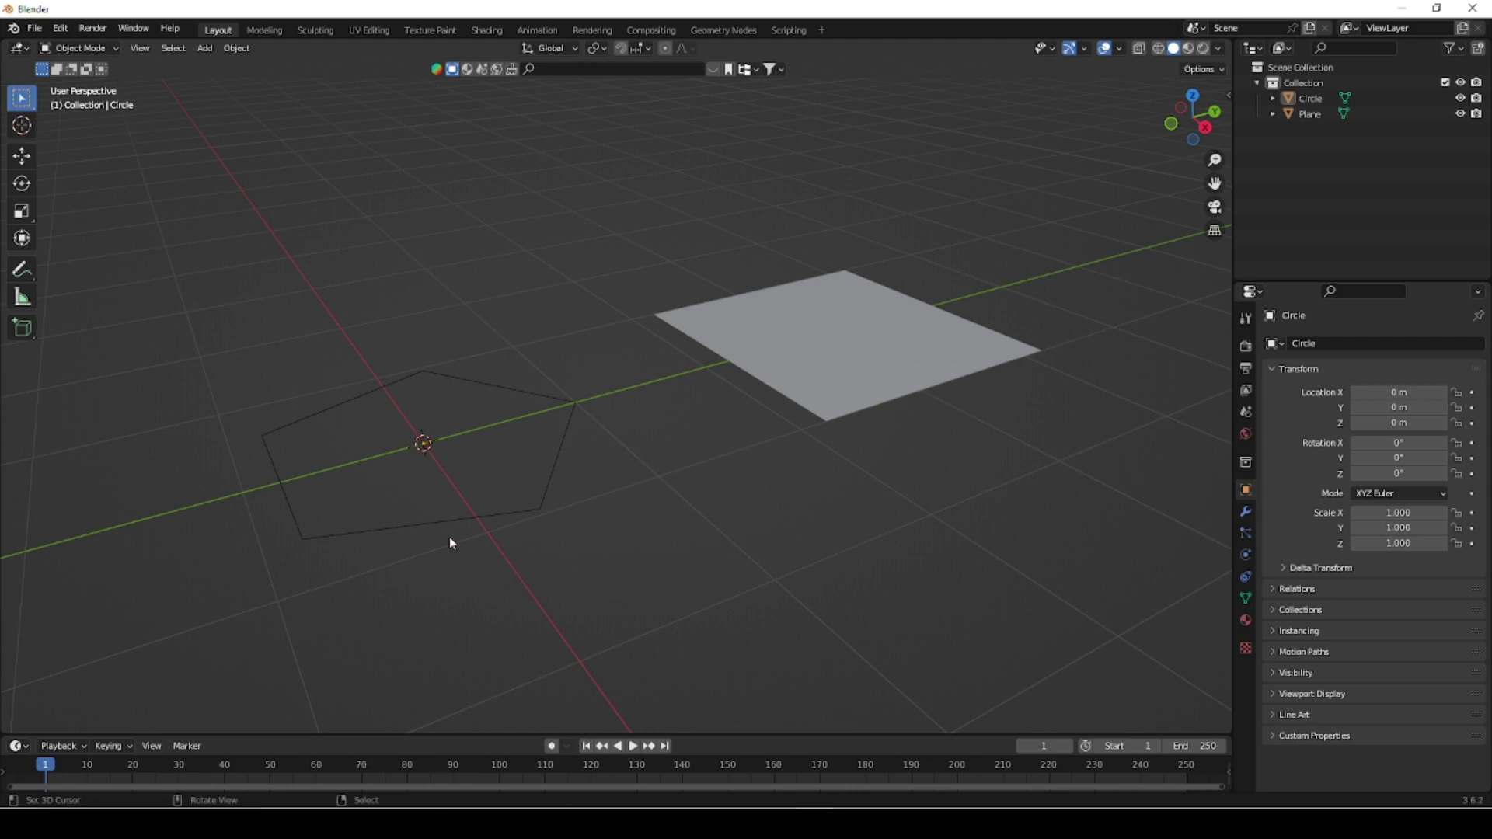
- Fill the pentagon outline with a face in Edit Mode and return to Object Mode
key(Tab)
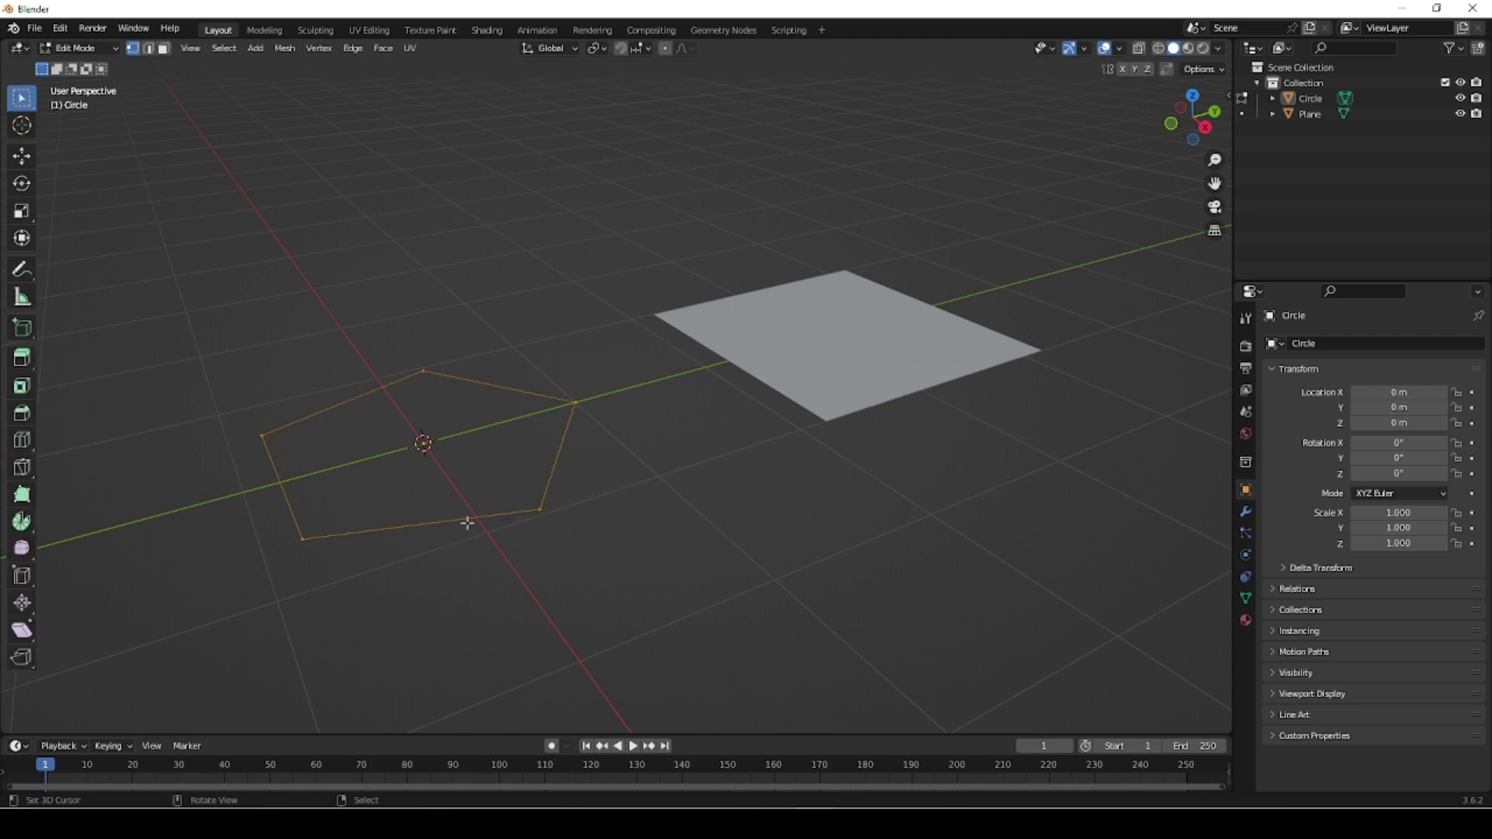
key(f)
key(Tab)
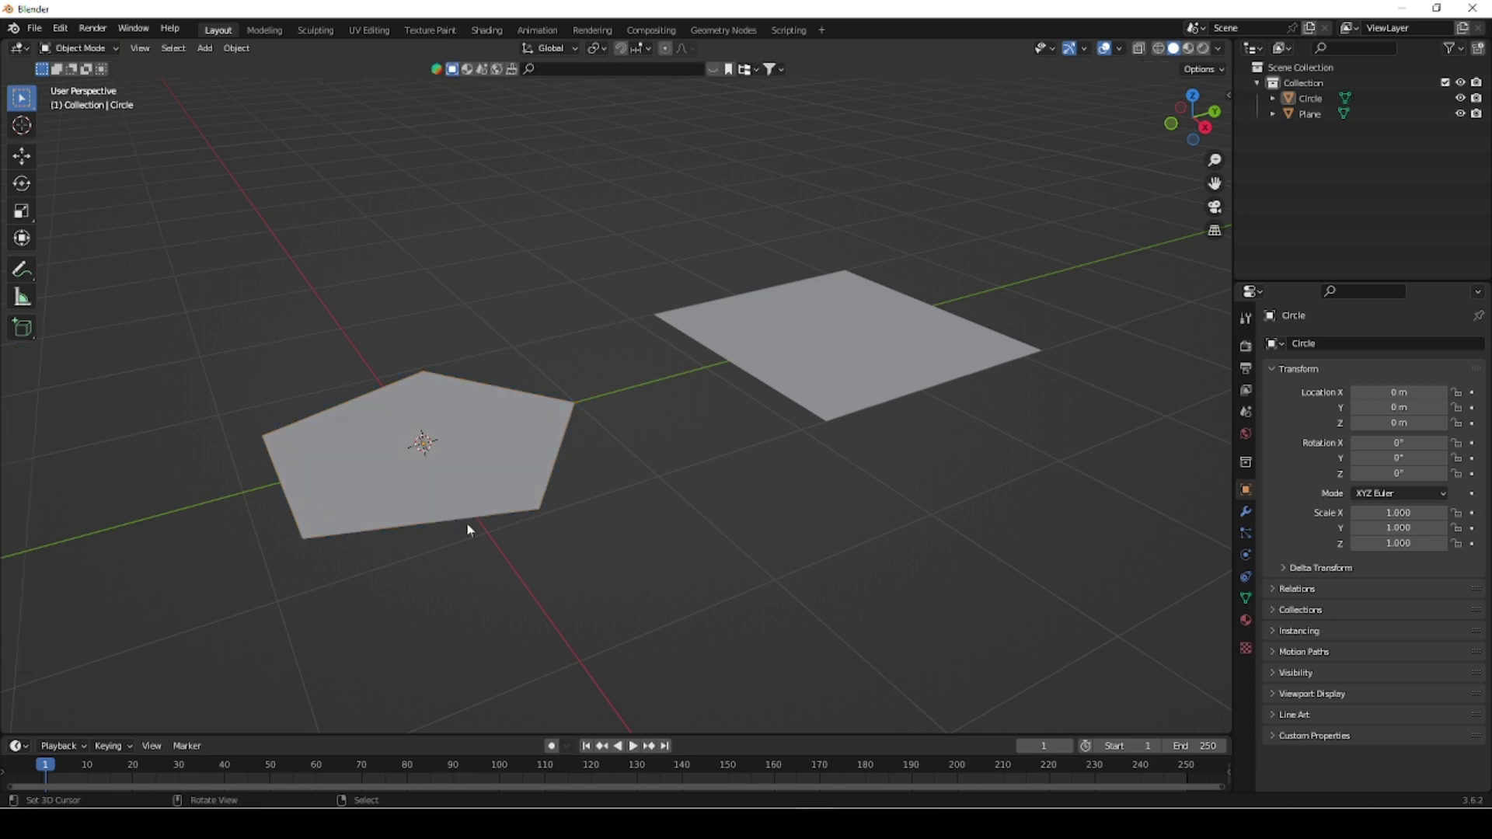
- Add a Triangulate modifier to the square plane
middle_drag(675, 516, 592, 511)
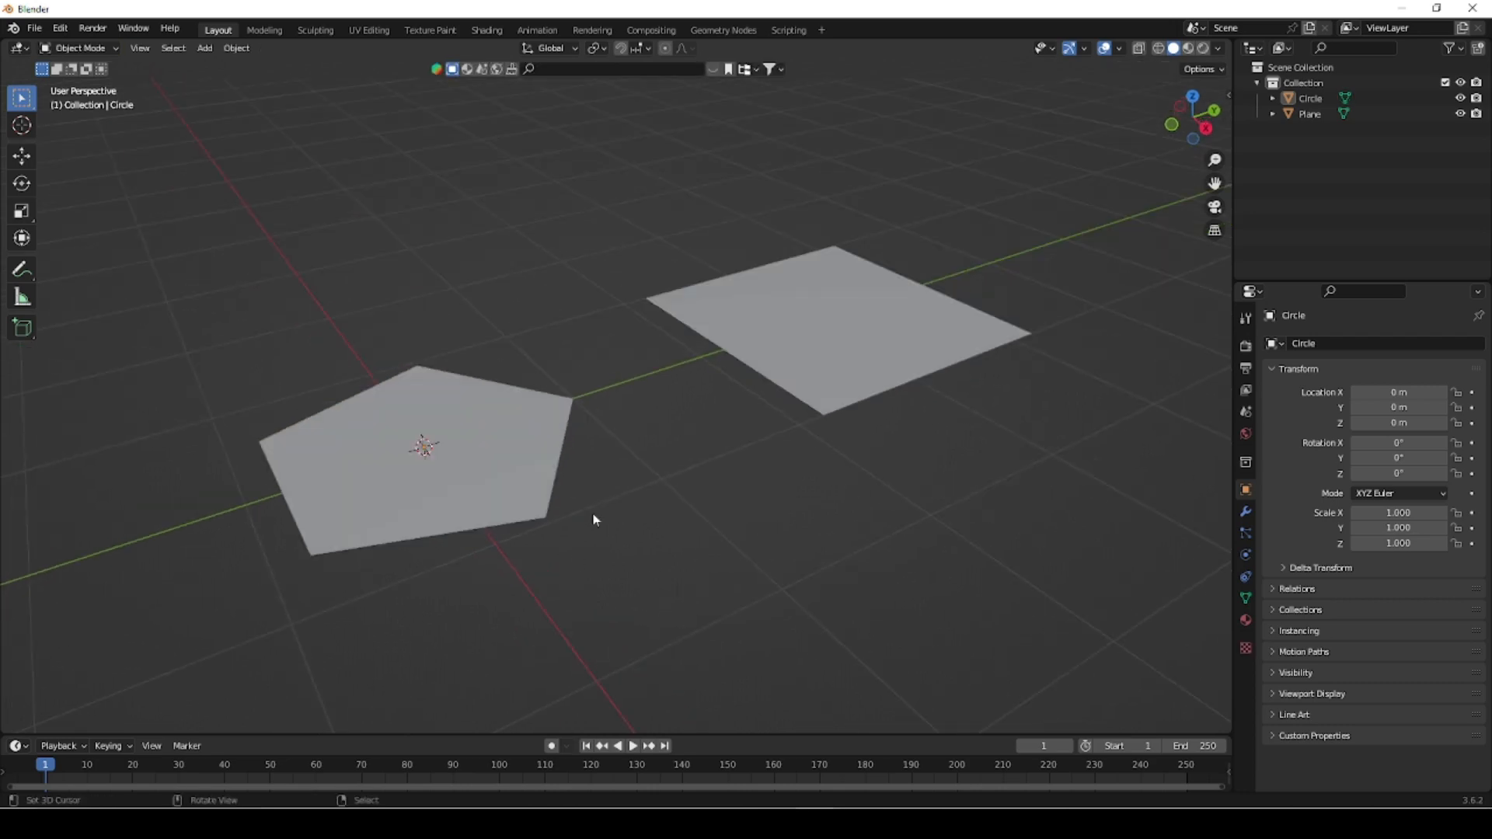
click(873, 349)
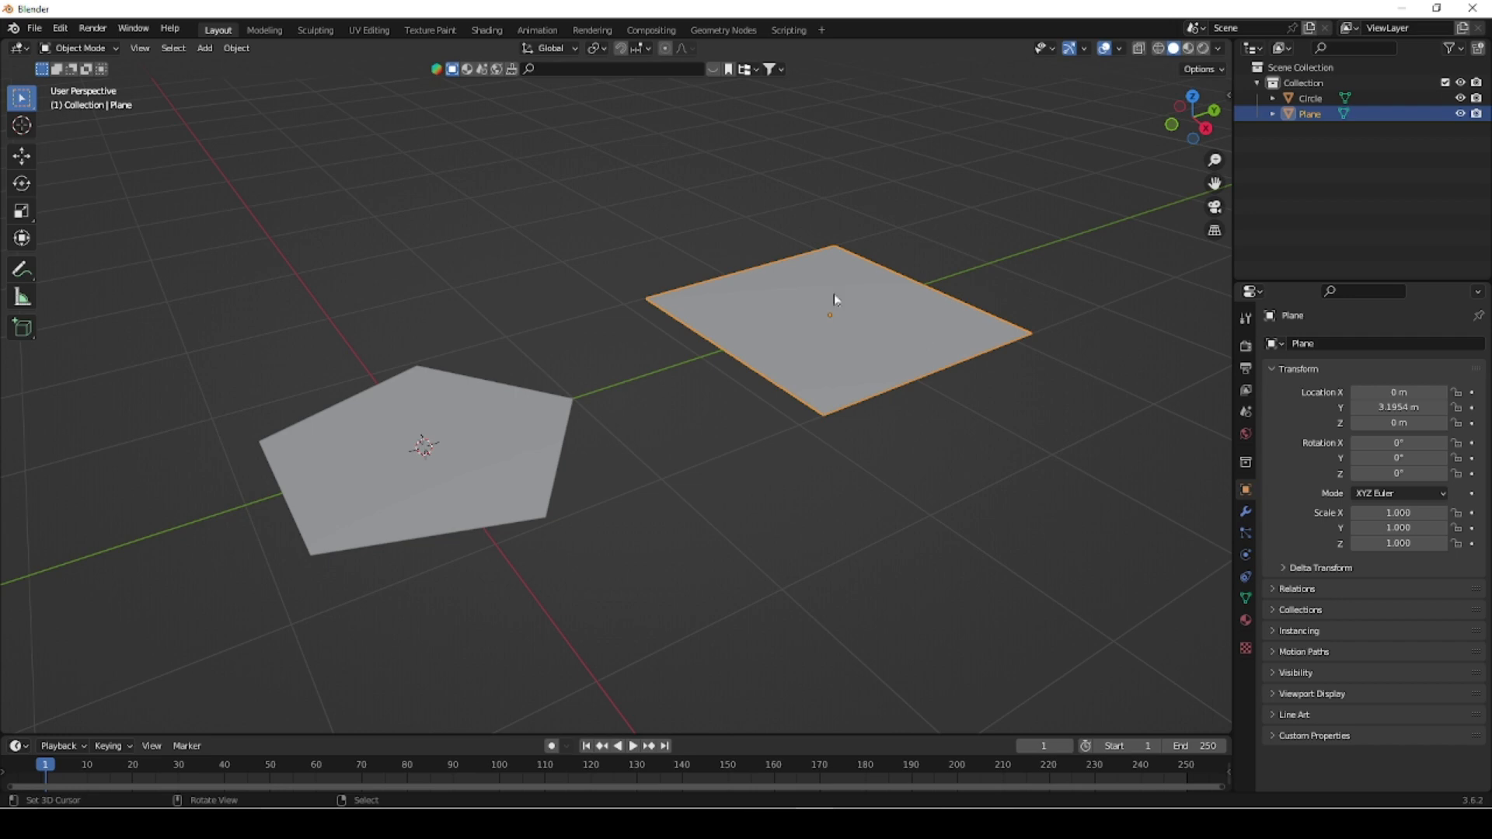
click(1245, 511)
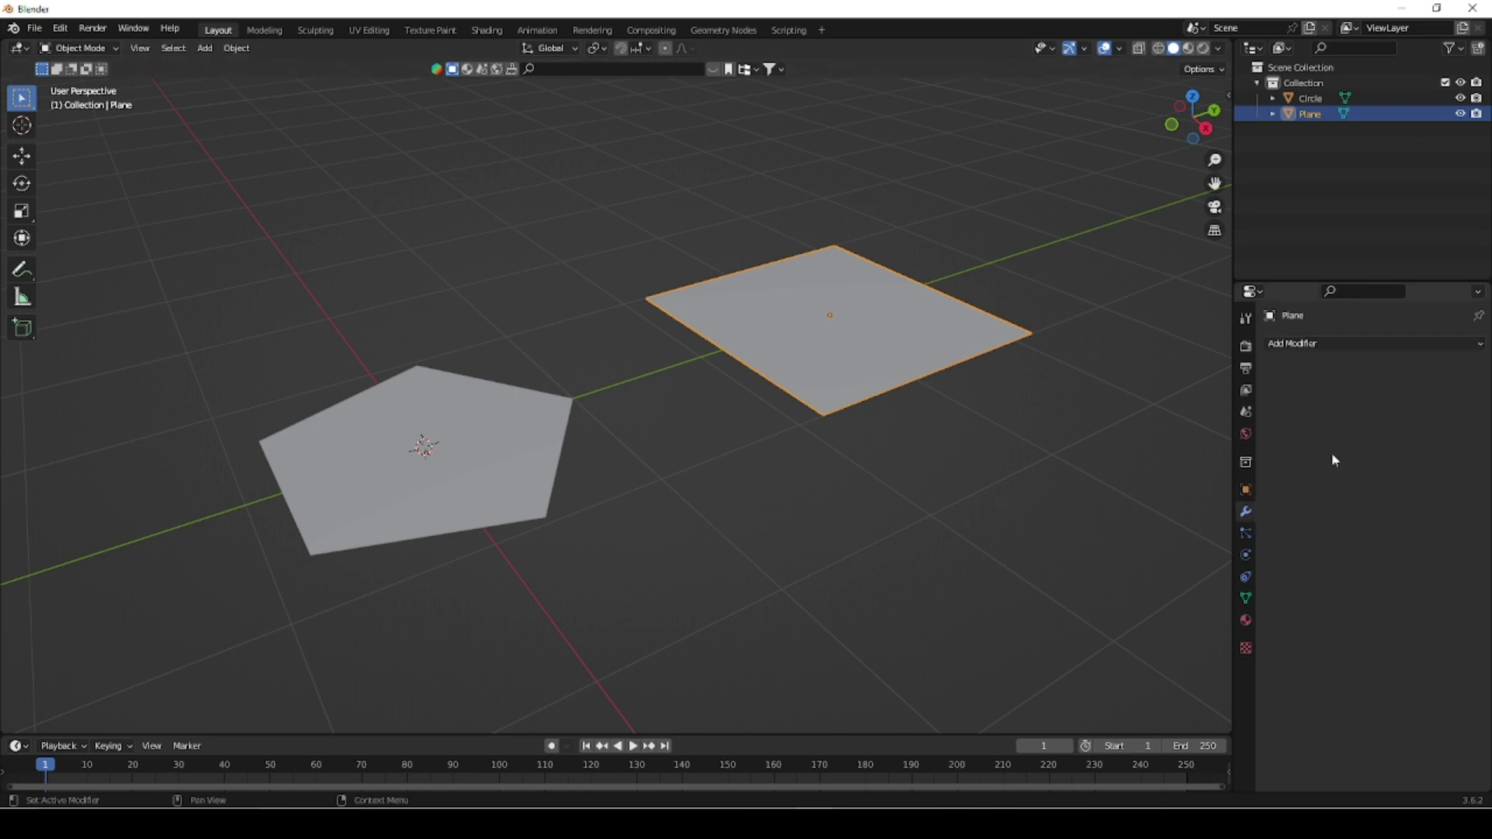
click(1377, 342)
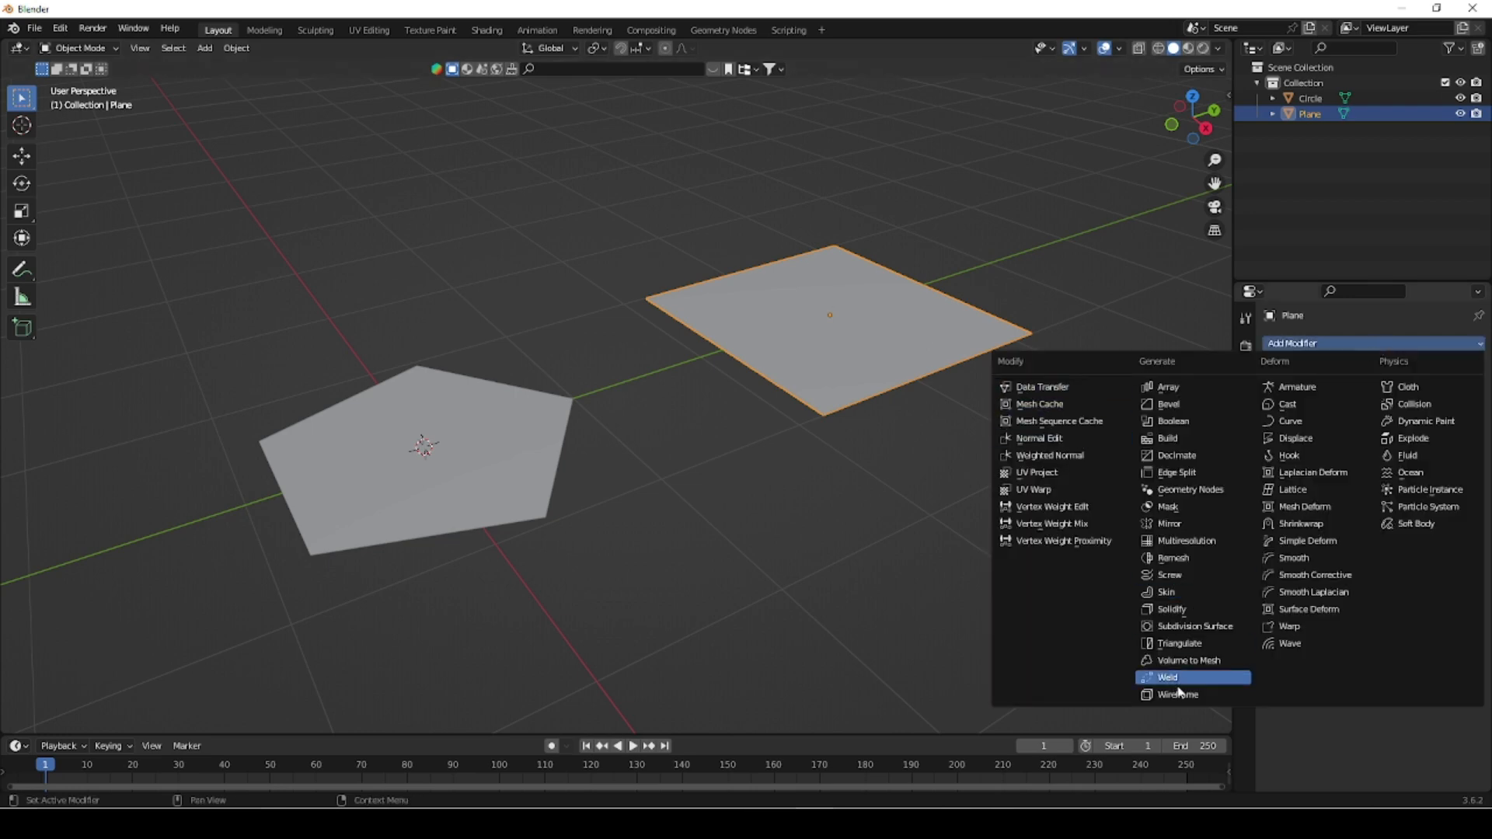
click(1211, 645)
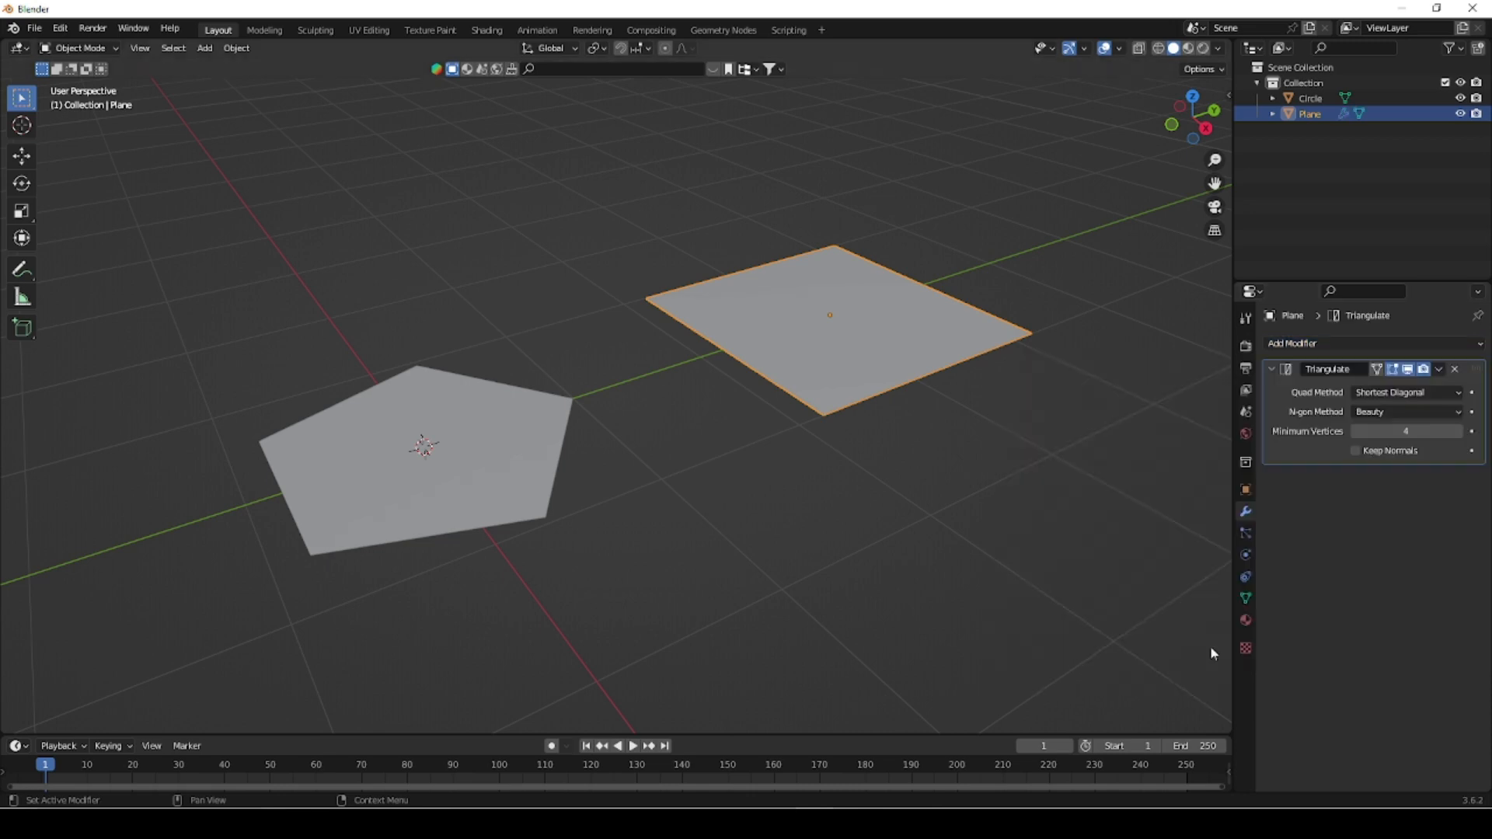
- Add a Triangulate modifier to the pentagon
click(450, 486)
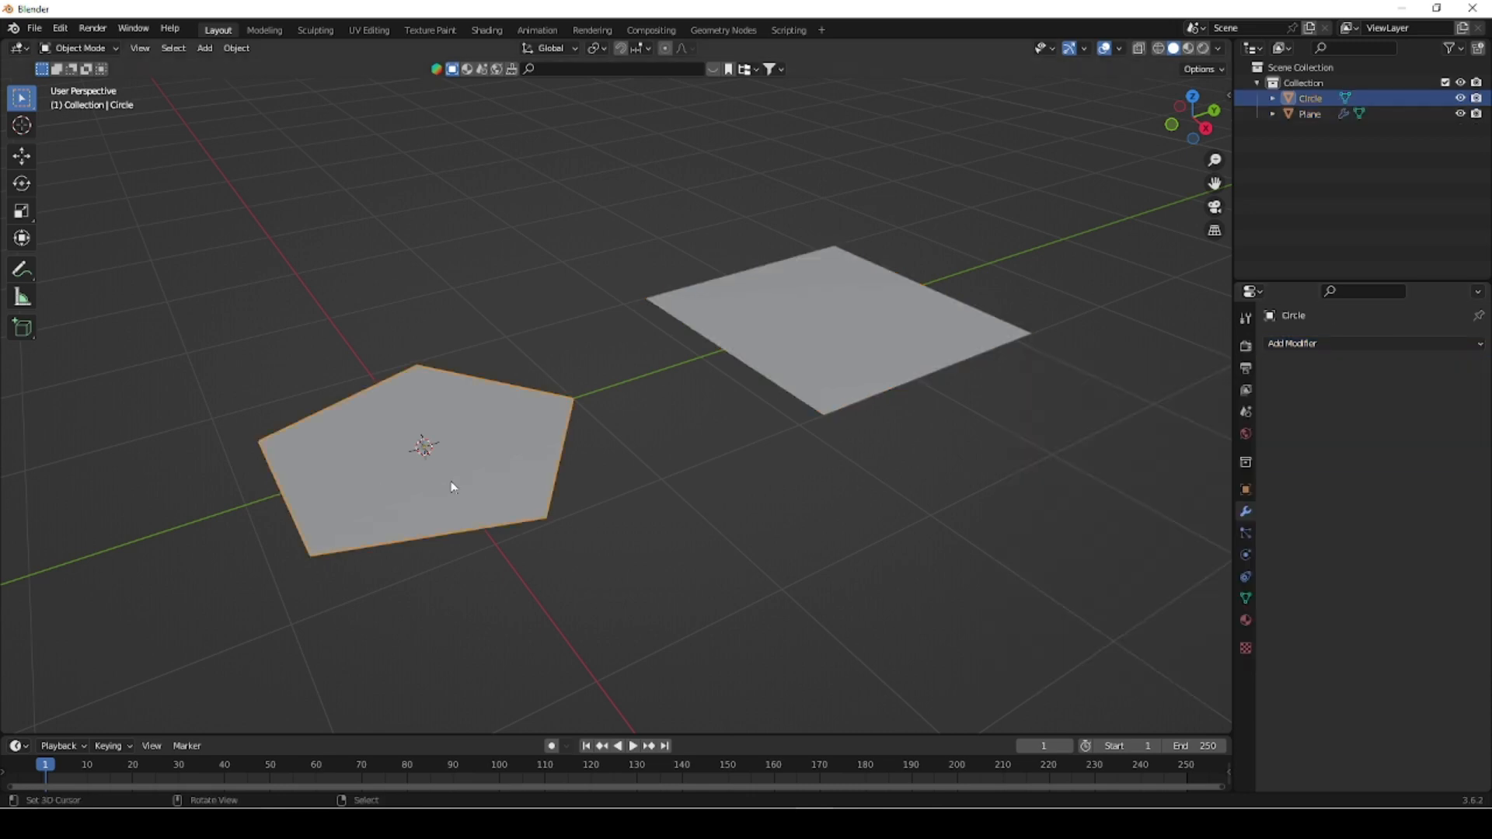
click(1289, 343)
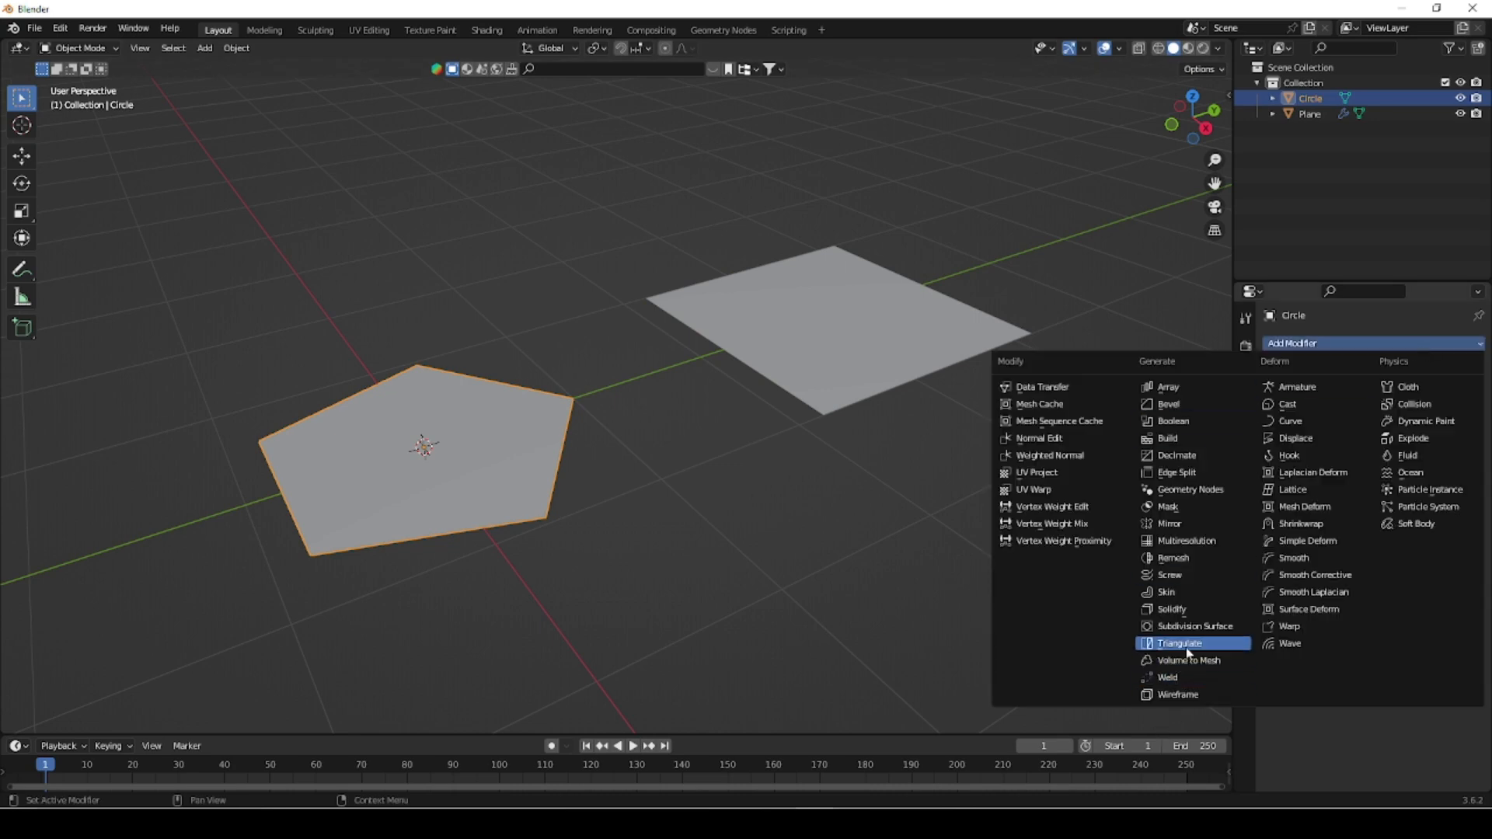
click(1186, 647)
click(1271, 370)
click(1271, 370)
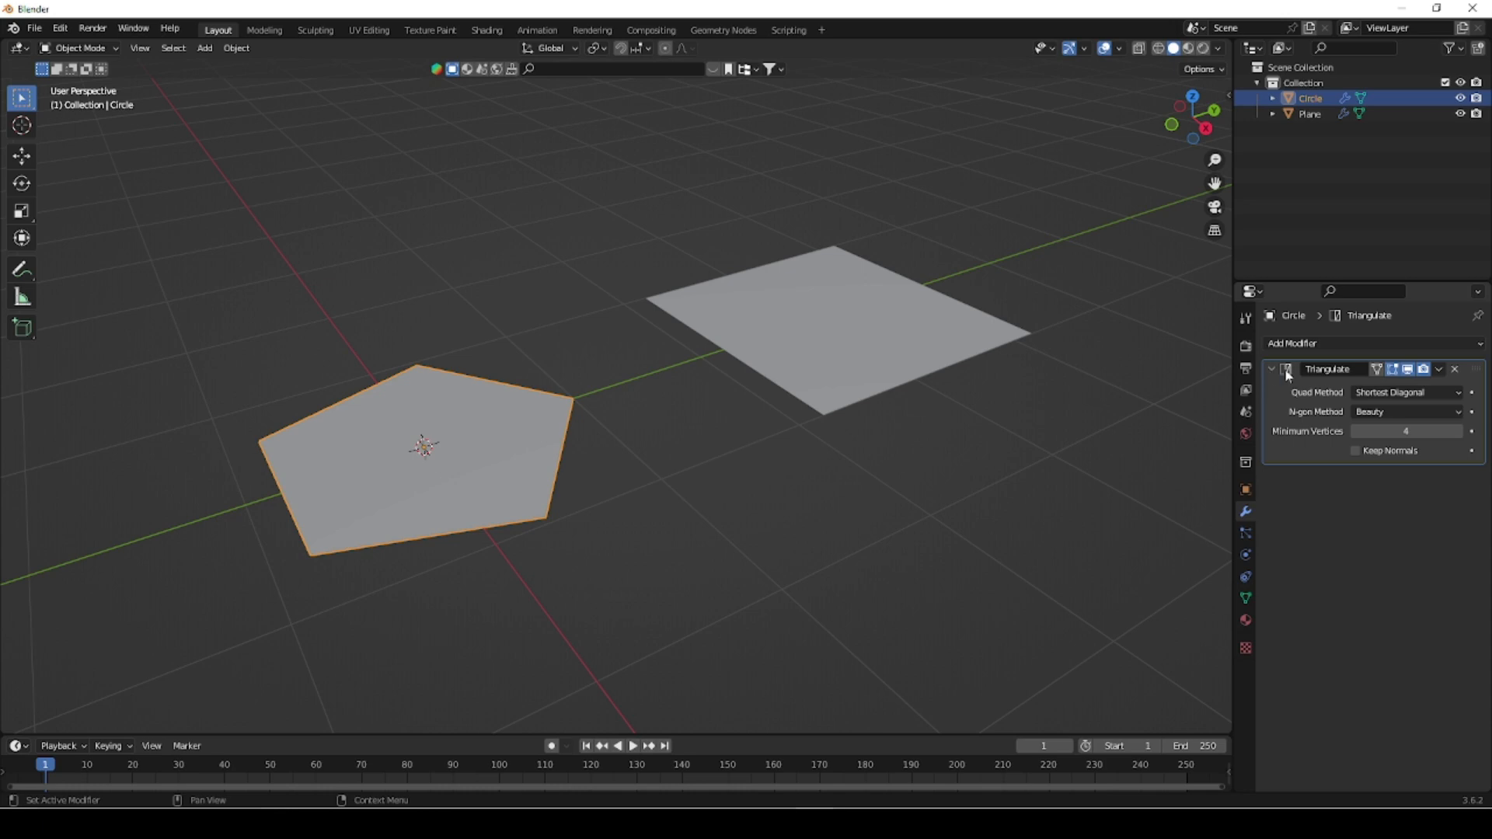
- Rename the pentagon's Triangulate modifier as Blender
double_click(1324, 369)
text(Blender)
key(Return)
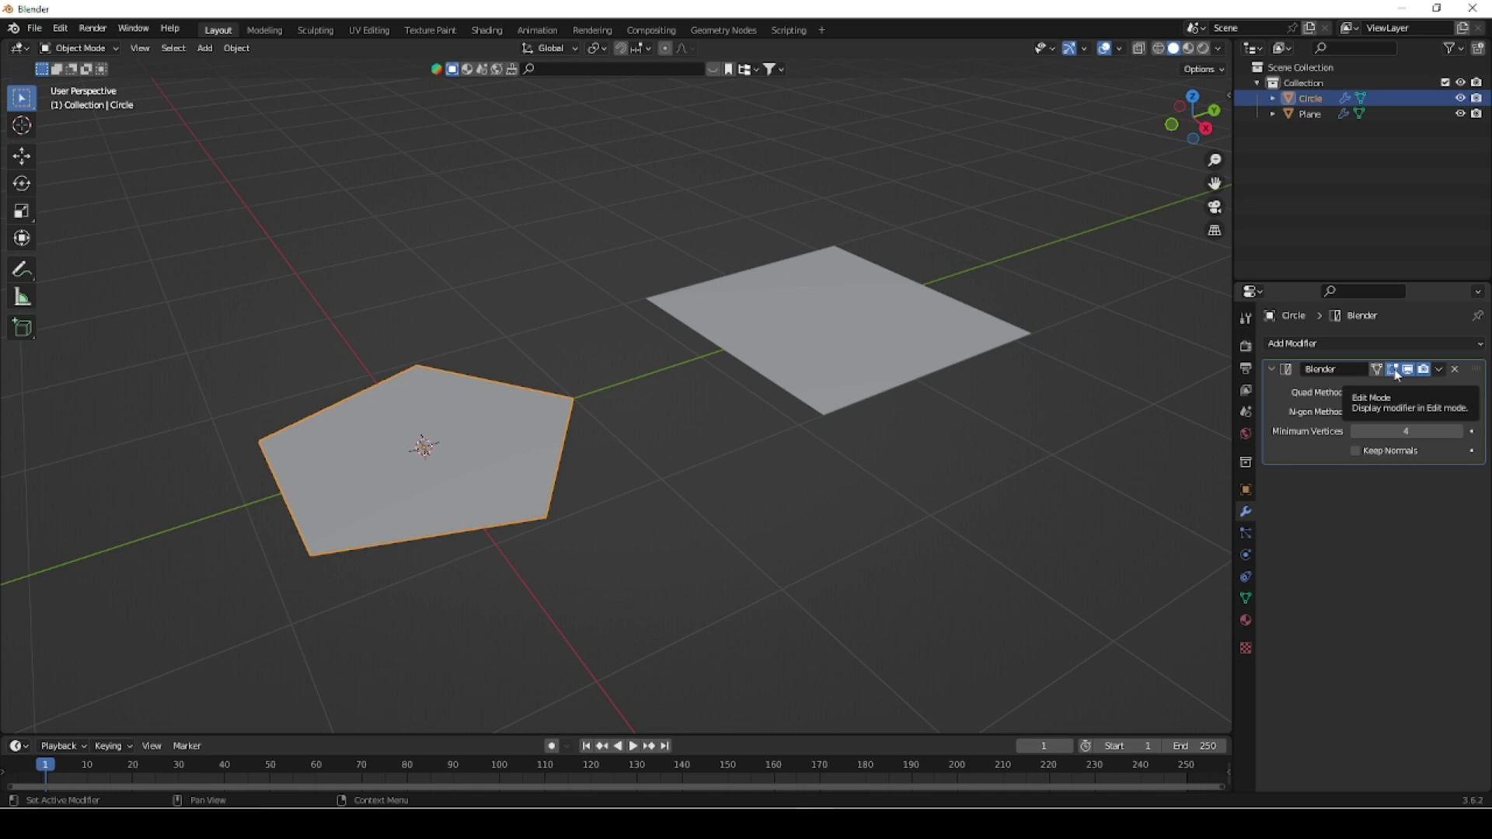
click(1439, 369)
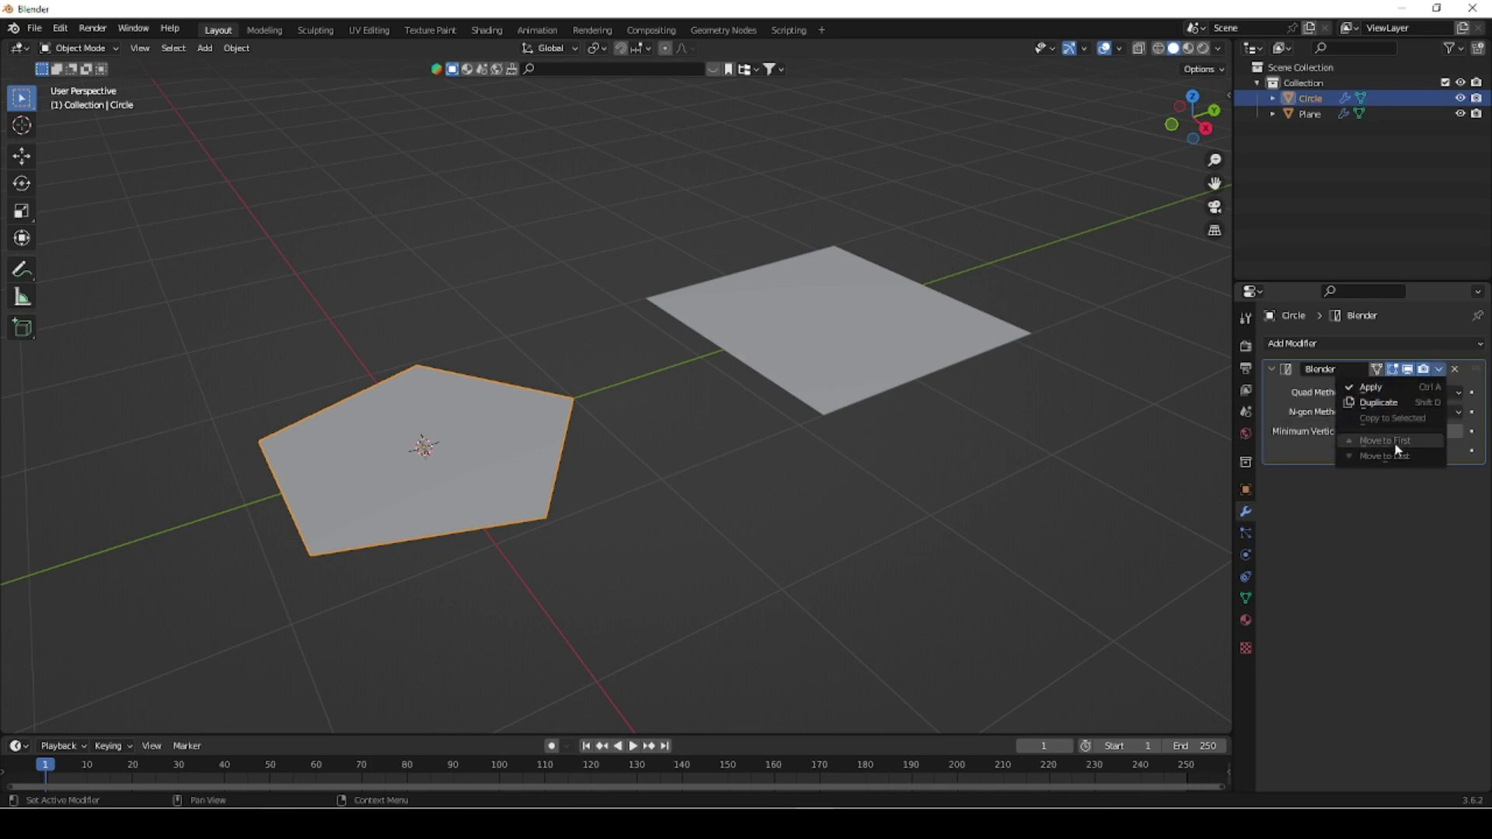
click(1439, 371)
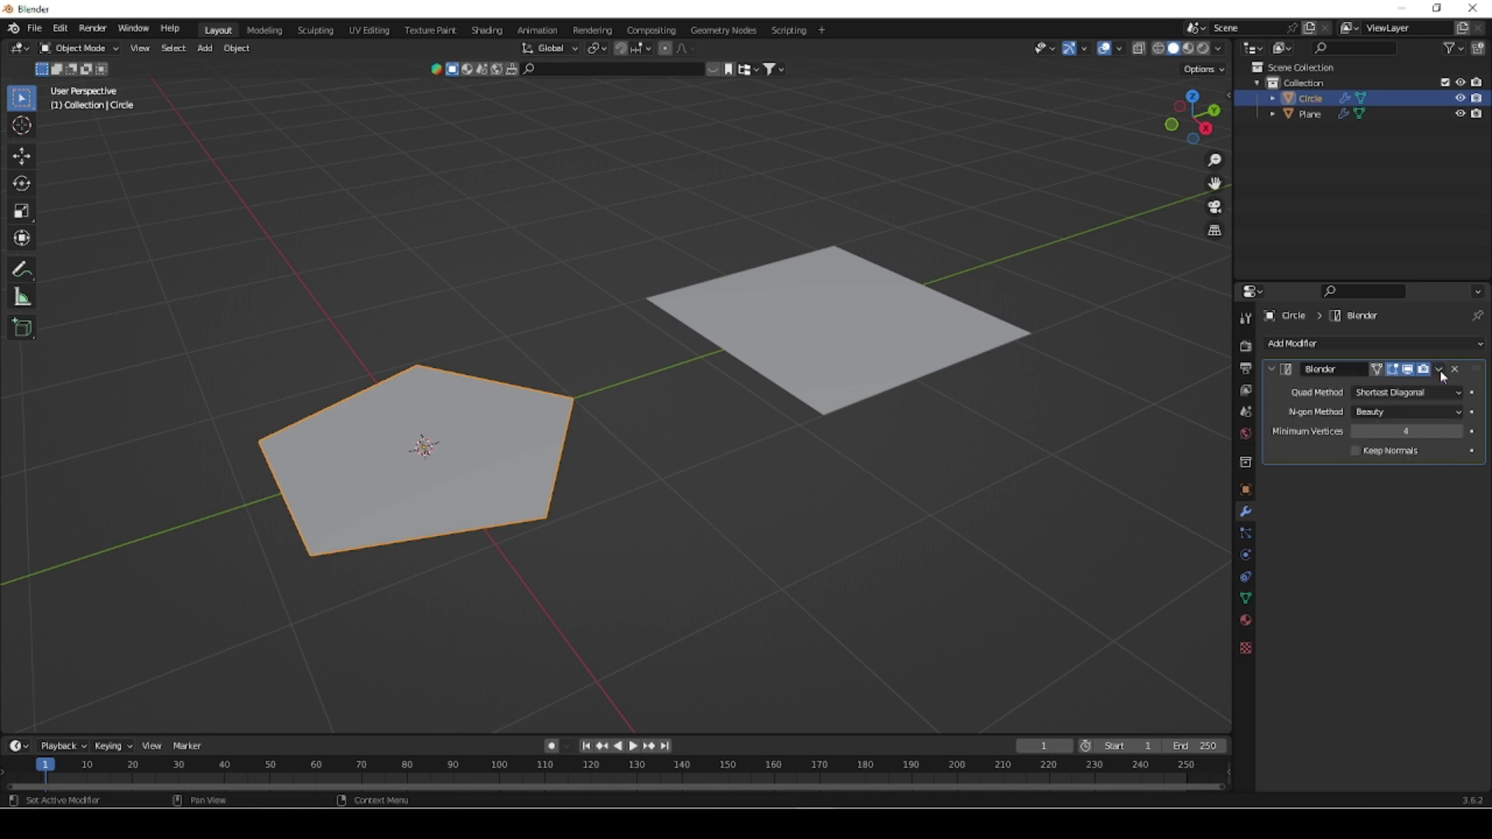
drag(1483, 373, 1387, 548)
- Select the square plane, frame it in the viewport and switch to wireframe shading
click(836, 356)
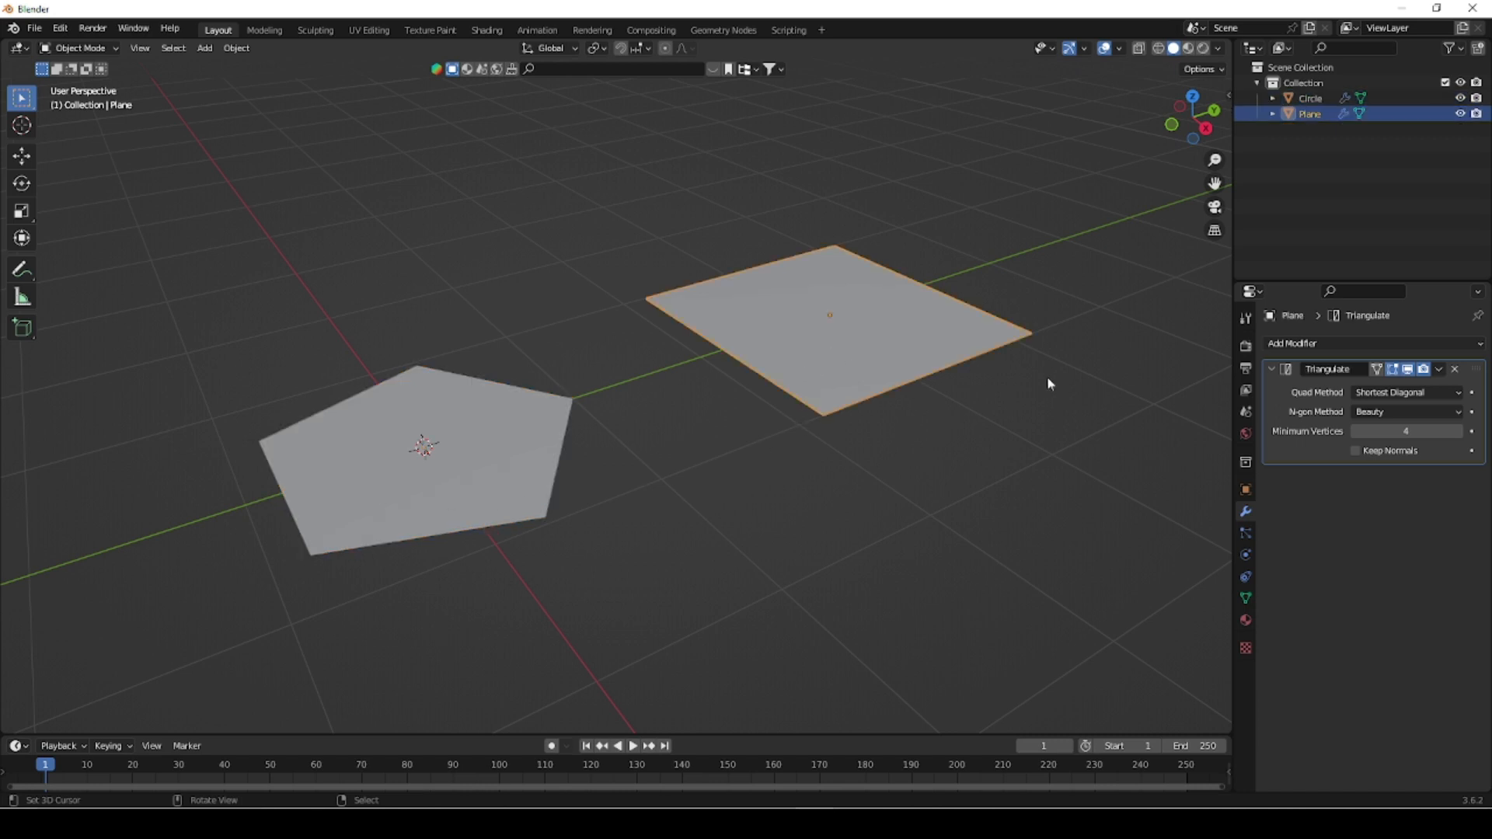
click(1456, 395)
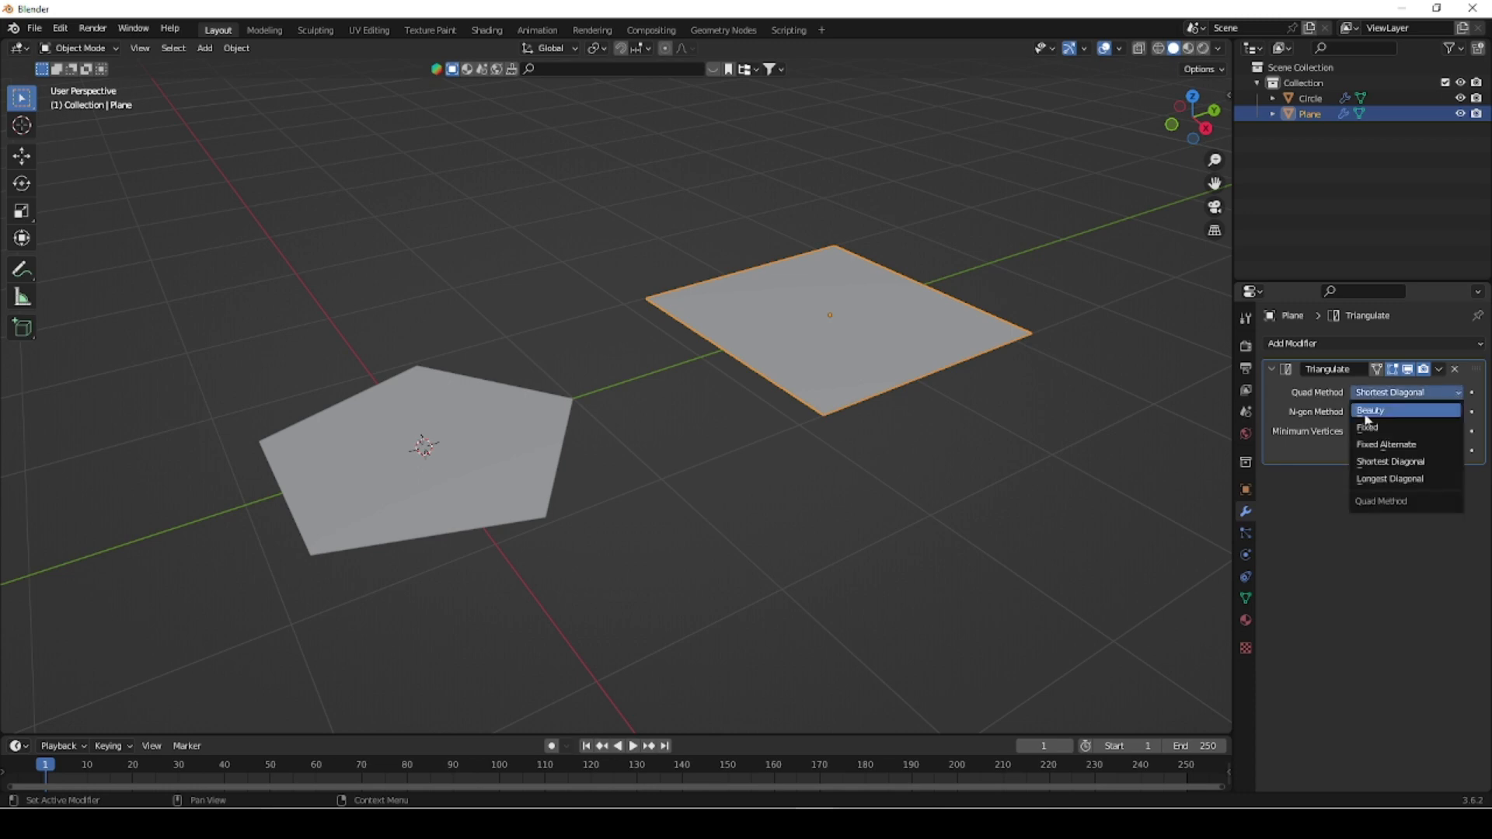
key(KP_Decimal)
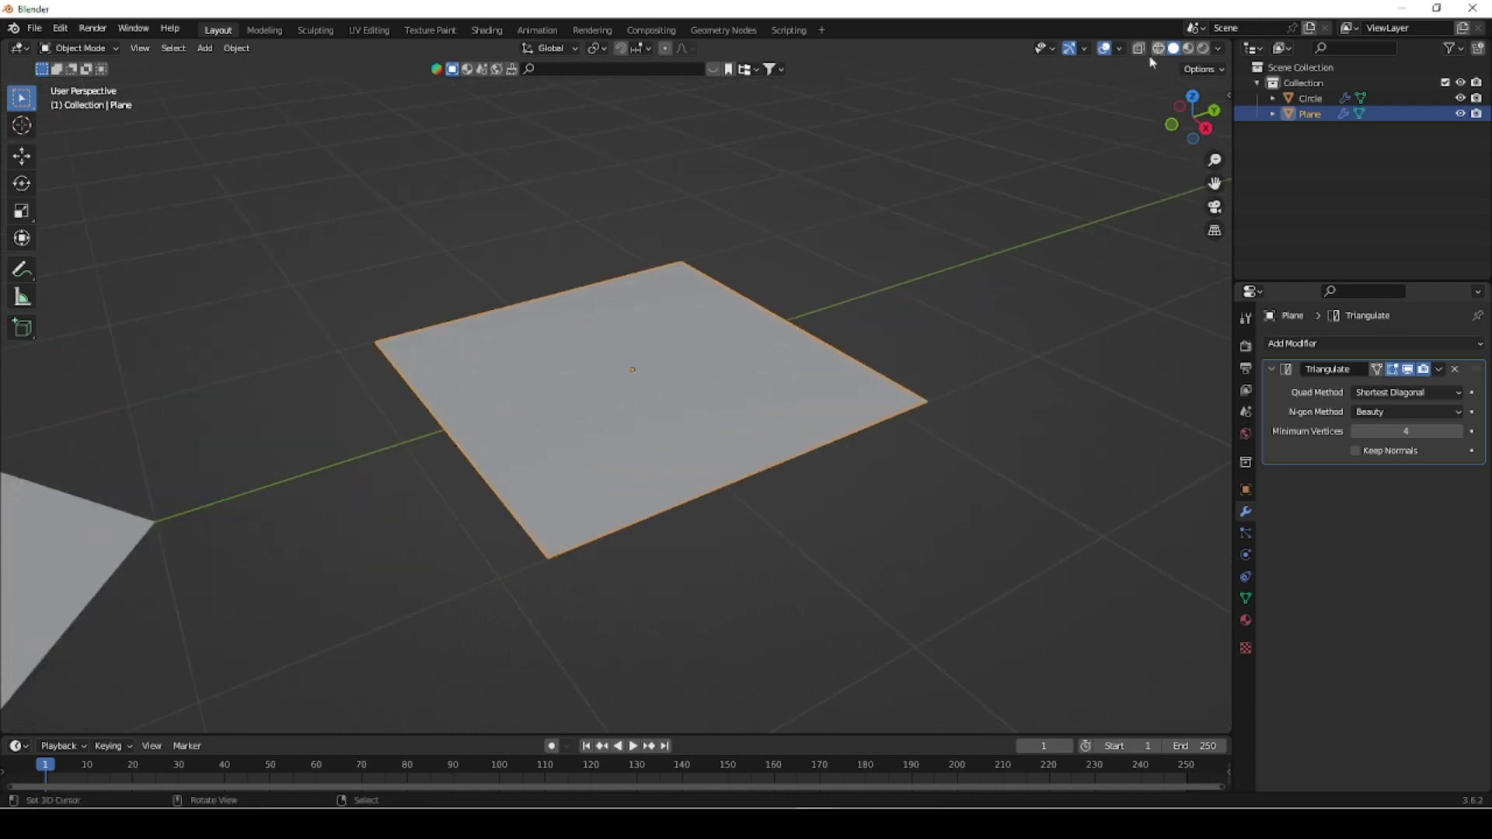
click(1159, 48)
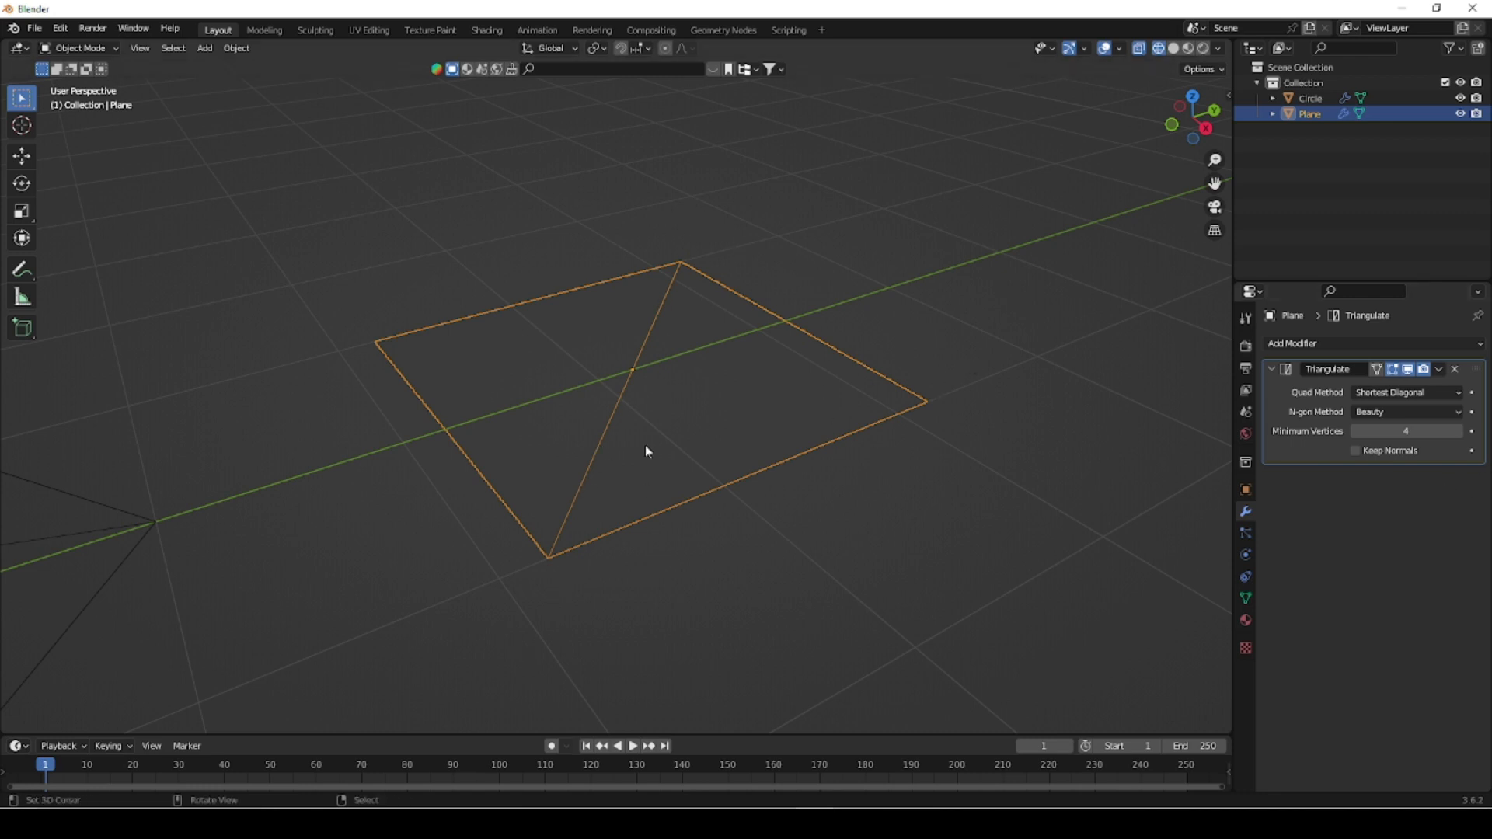
- Set the Quad Method of the plane's Triangulate modifier to Beauty and deselect the plane
click(1411, 392)
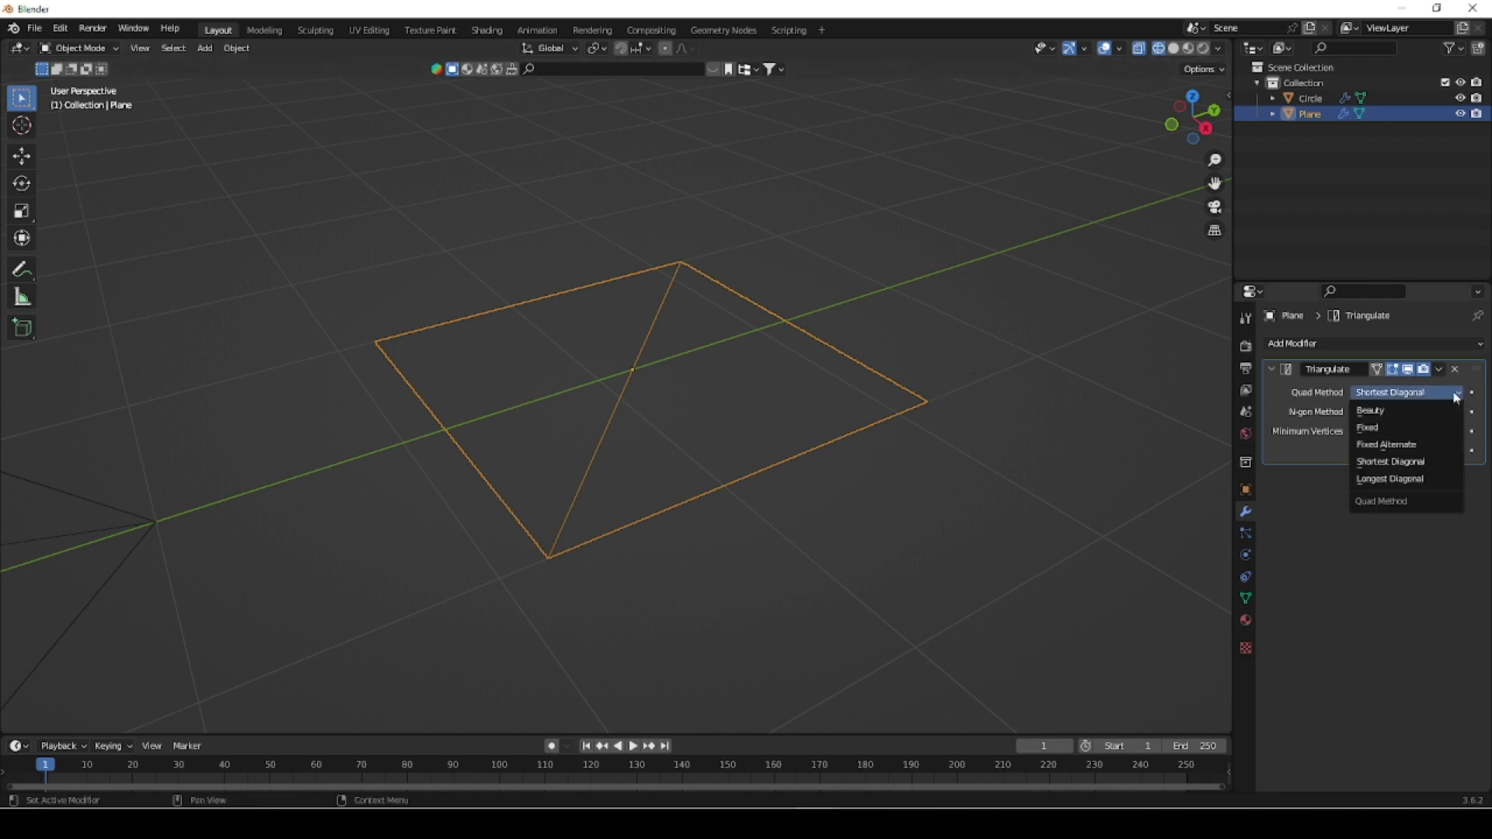
click(1387, 416)
click(823, 463)
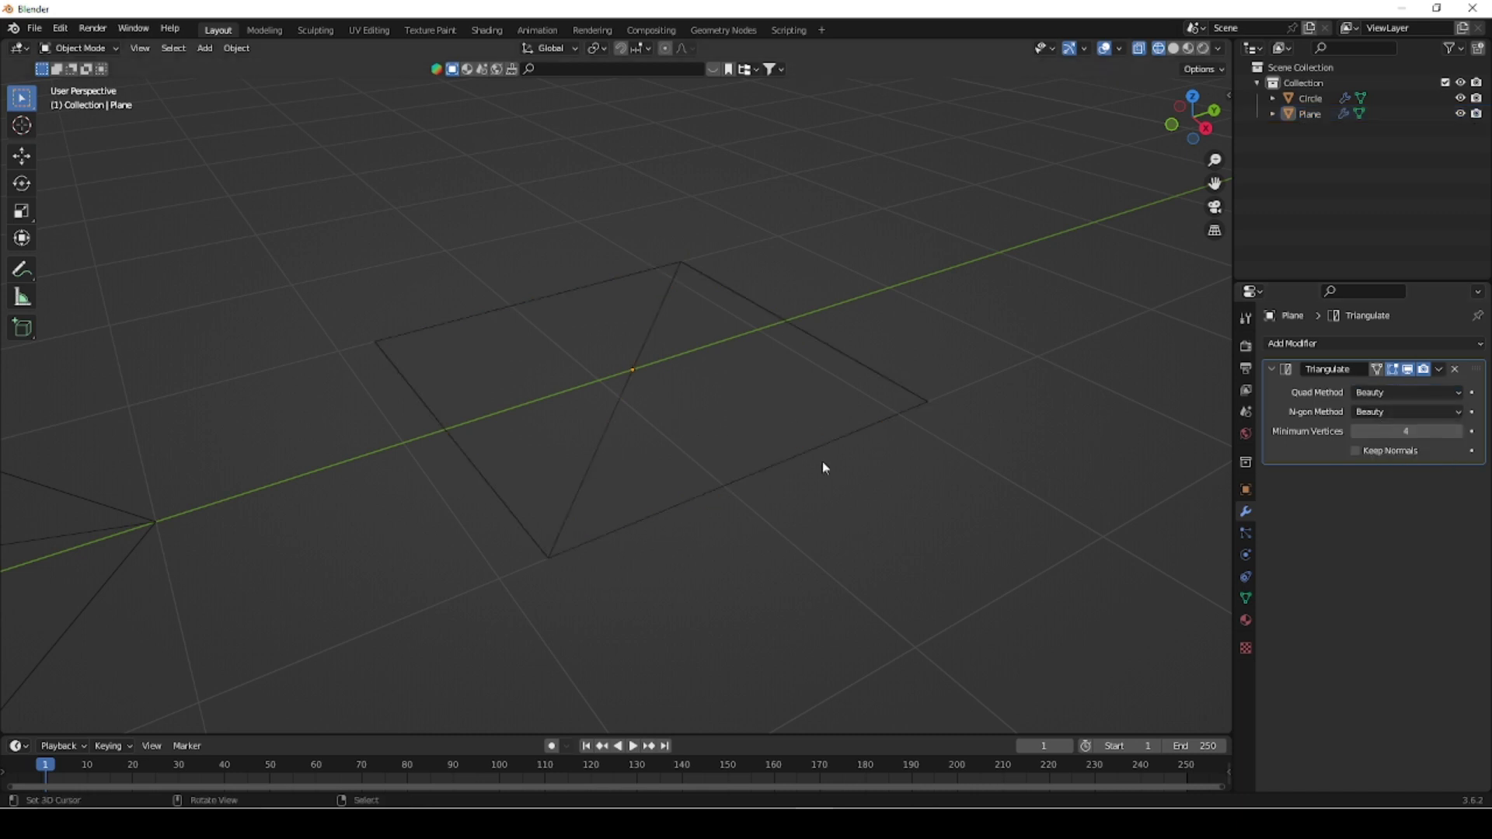
- Select the square plane and set its Triangulate modifier's Quad Method to Fixed
click(832, 446)
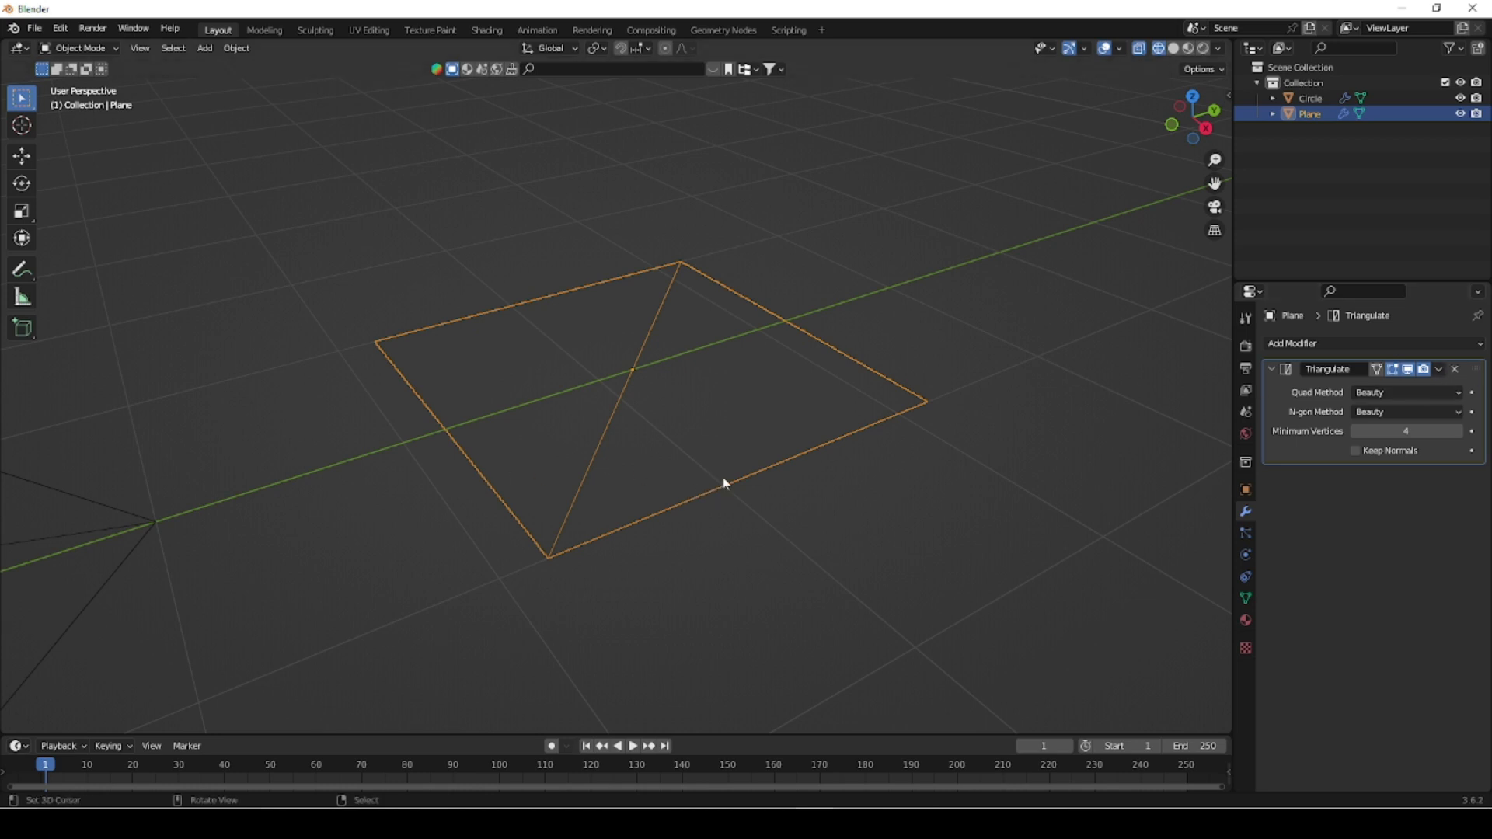
click(1418, 395)
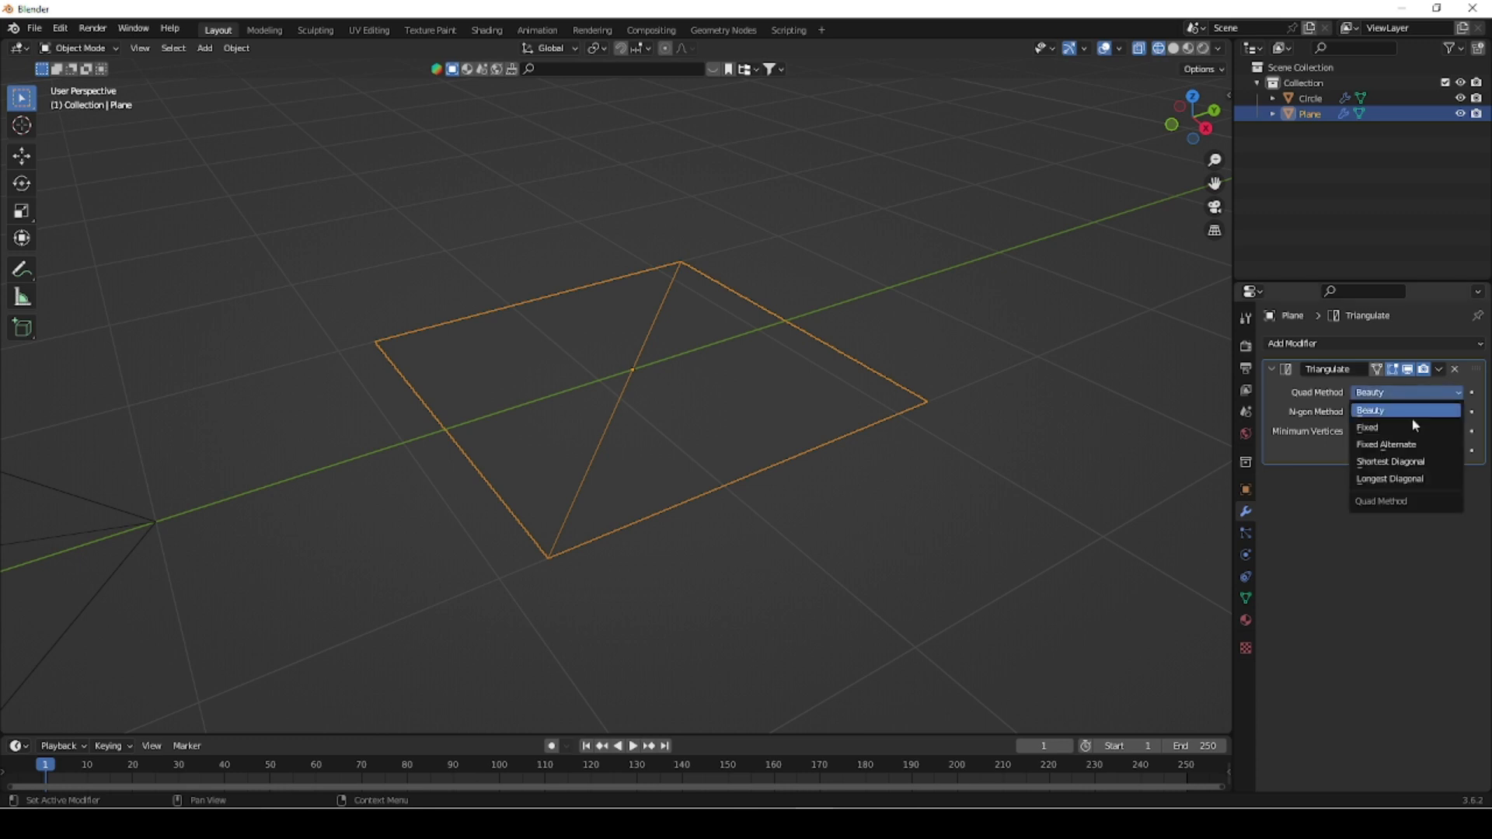
click(1403, 429)
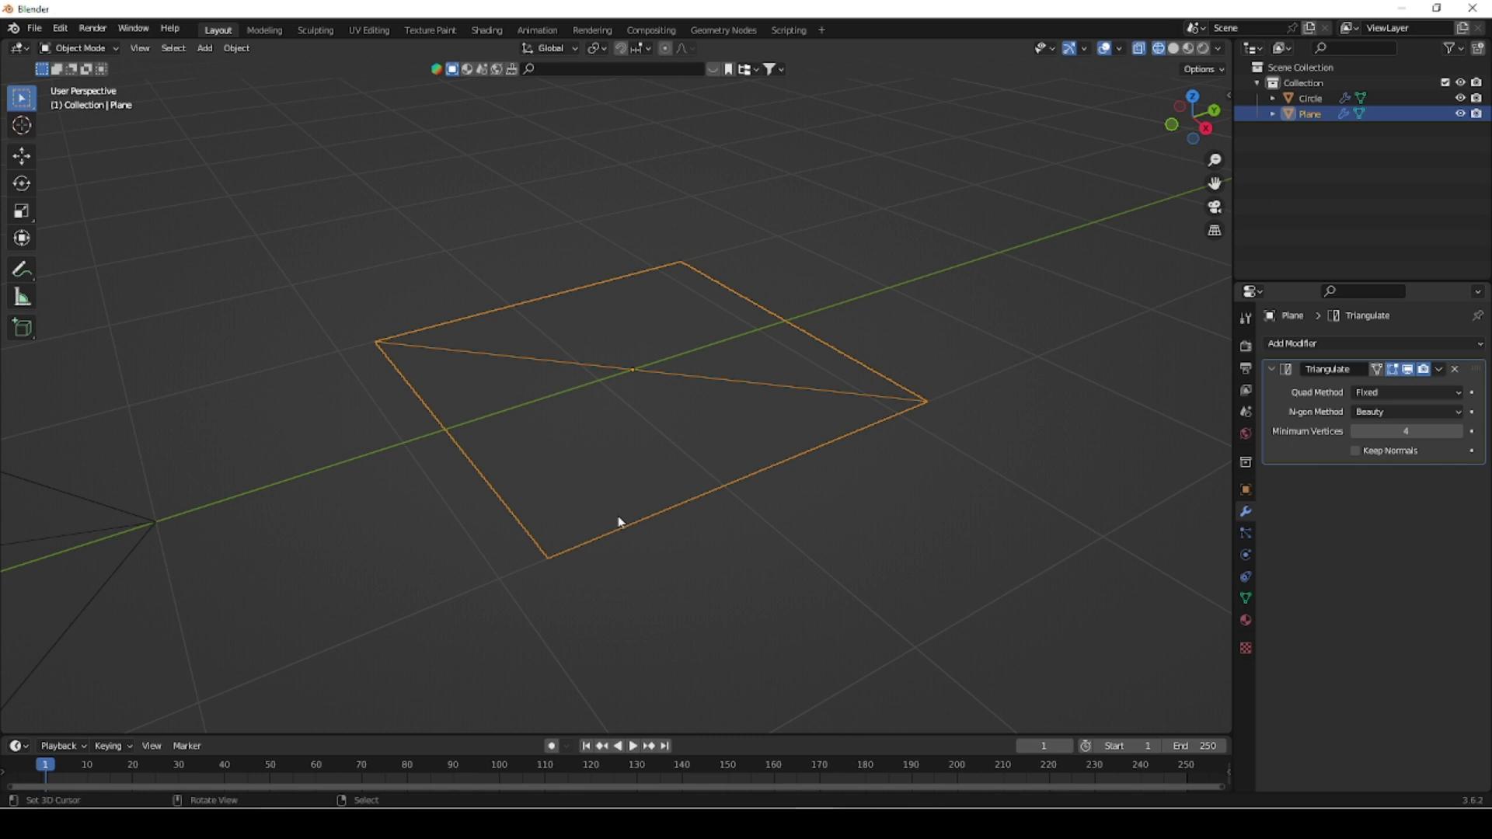
- Set the Quad Method of the plane's Triangulate modifier to Fixed Alternate
click(1391, 394)
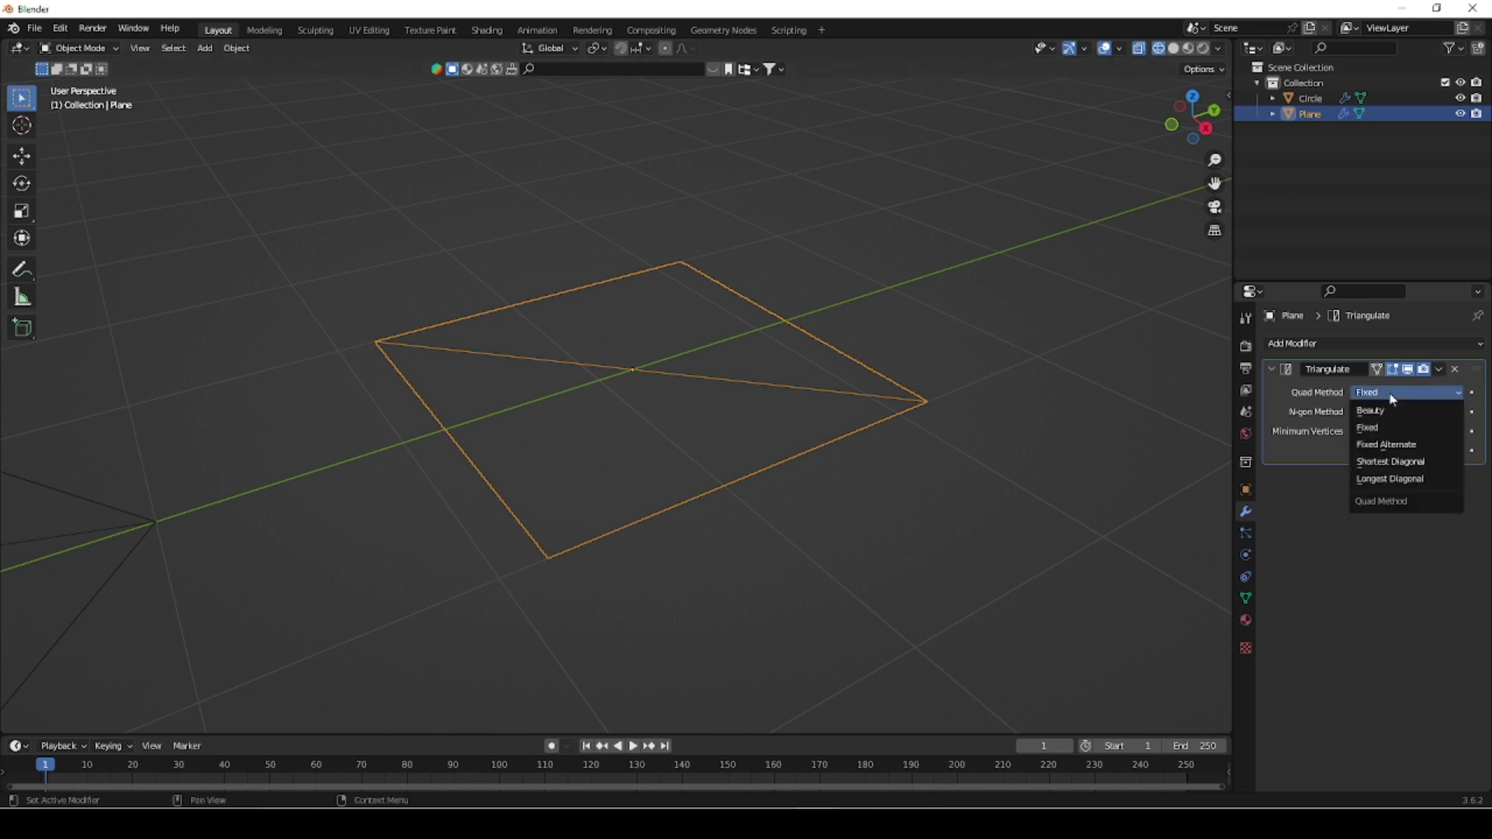
click(1383, 445)
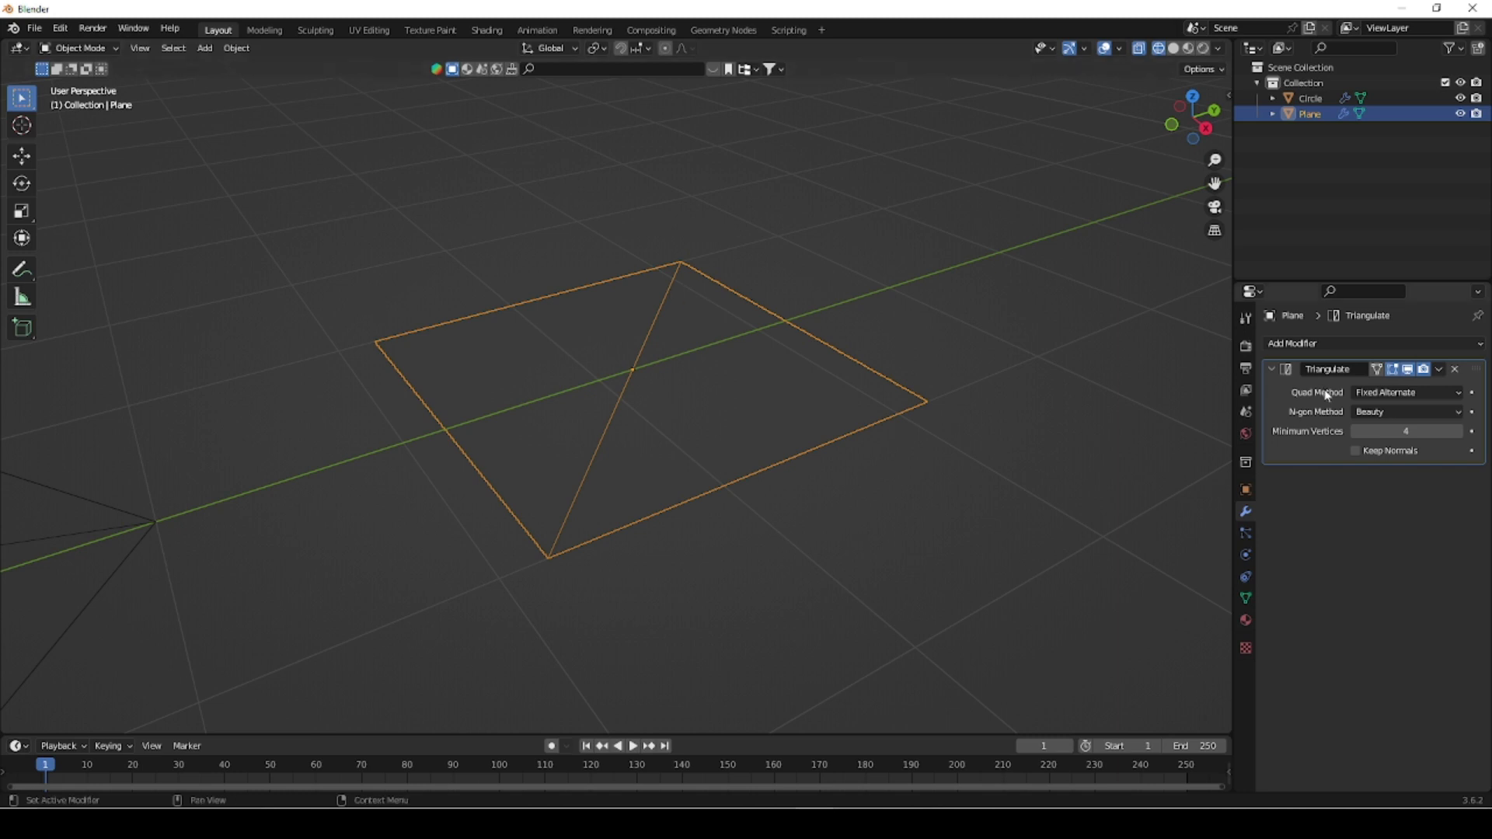
click(1390, 393)
- In Edit Mode, scale two opposite corner vertices of the plane inward with Z locked, and return to Object Mode
key(Tab)
click(927, 402)
shift+click(375, 343)
key(s)
key(shift+z)
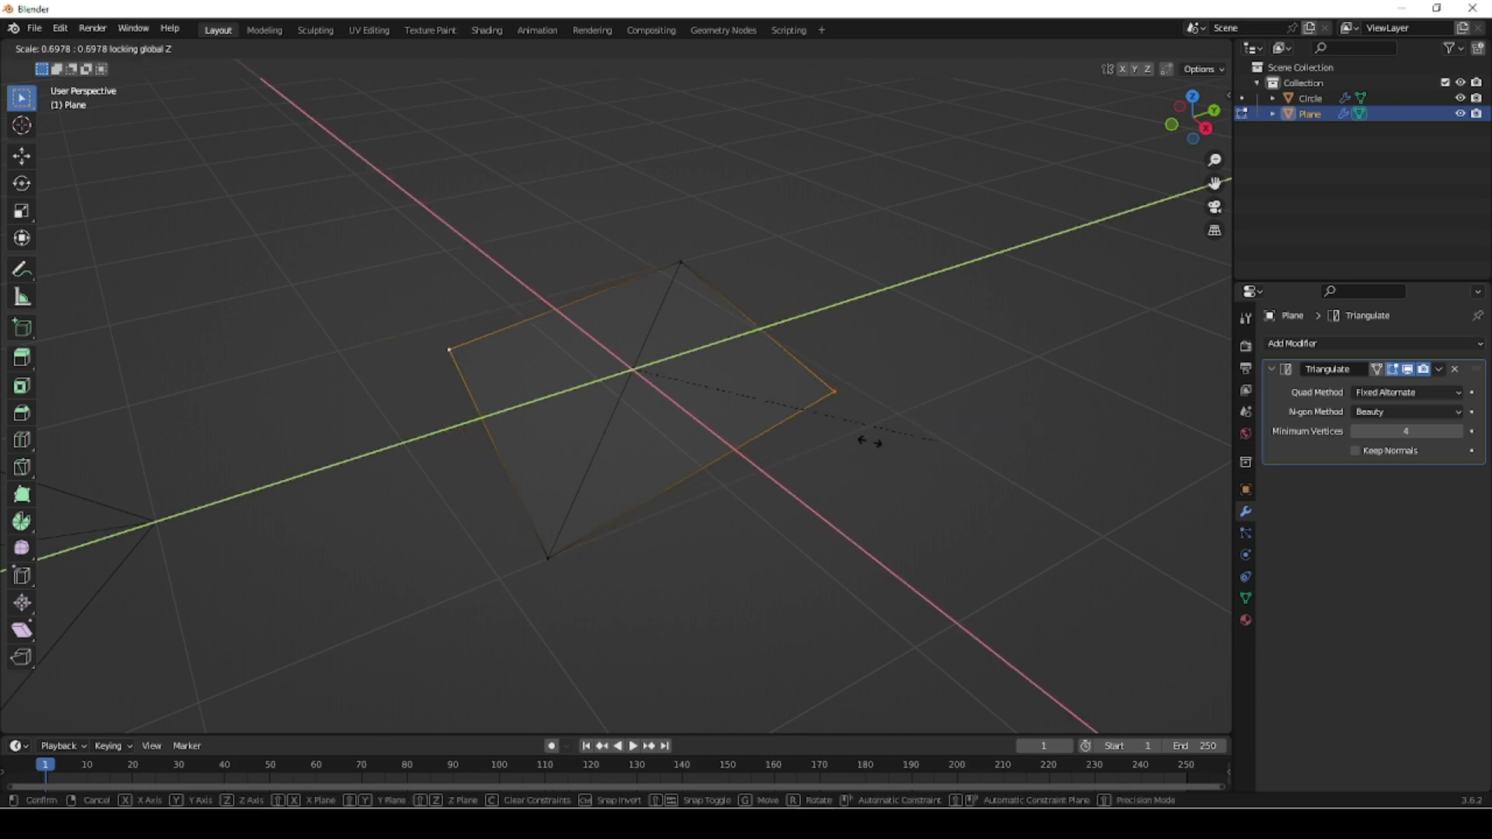
click(816, 439)
click(665, 546)
middle_drag(665, 546, 737, 546)
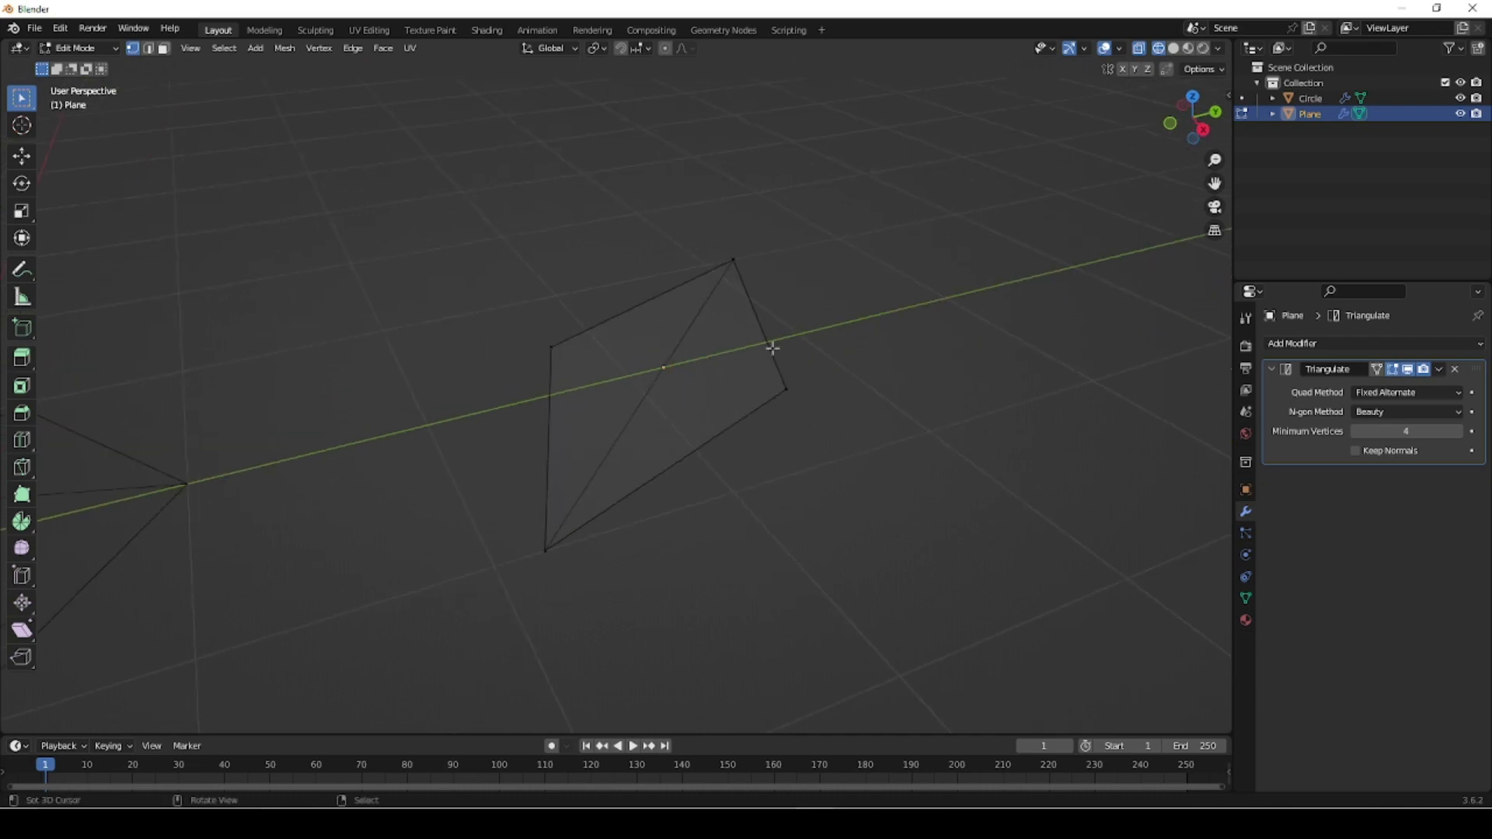
key(Tab)
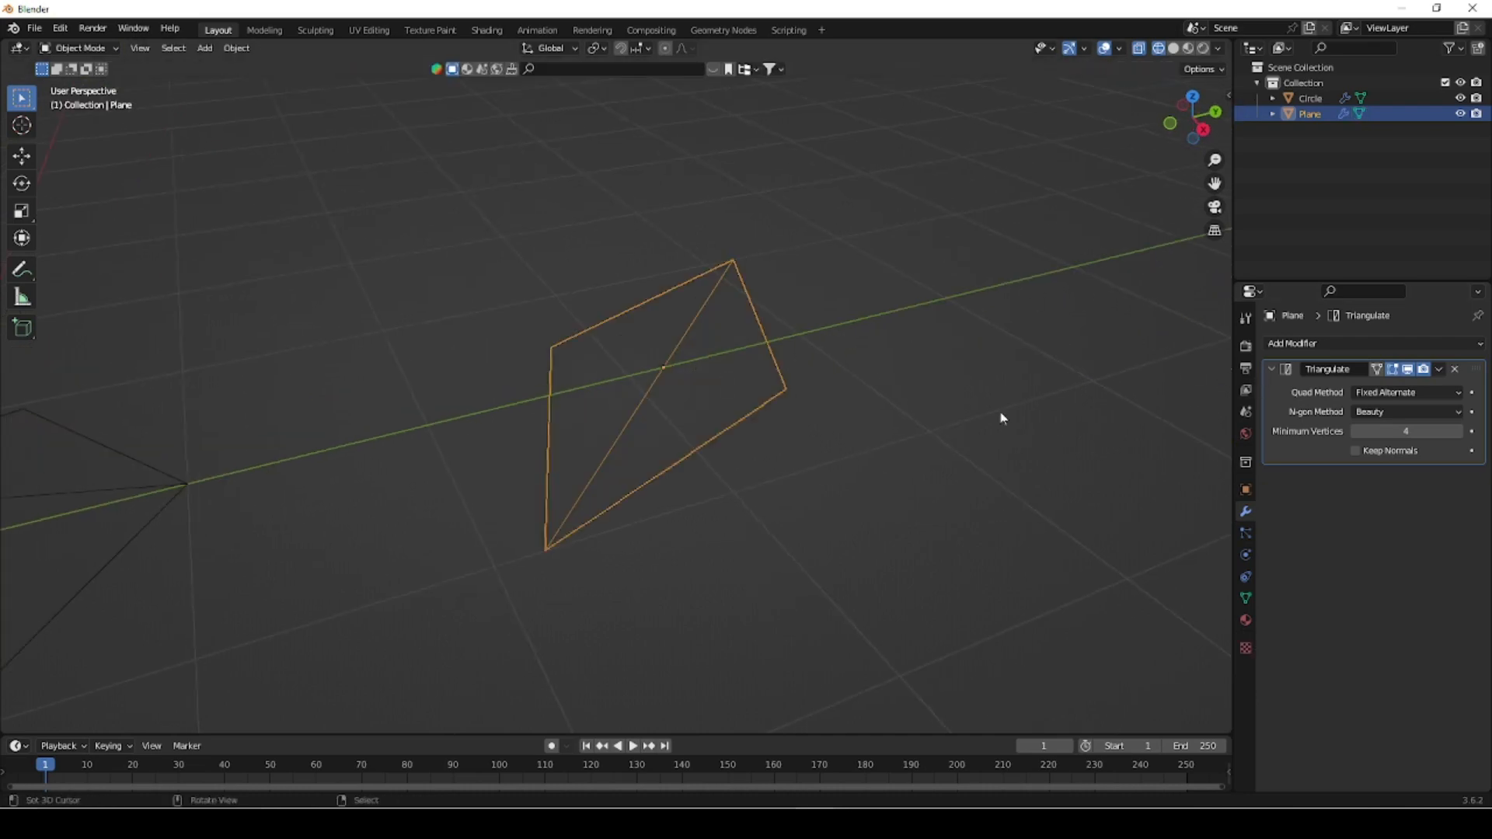
- Try Shortest Diagonal as the reshaped plane's Quad Method and settle on Longest Diagonal
click(1379, 392)
click(1375, 393)
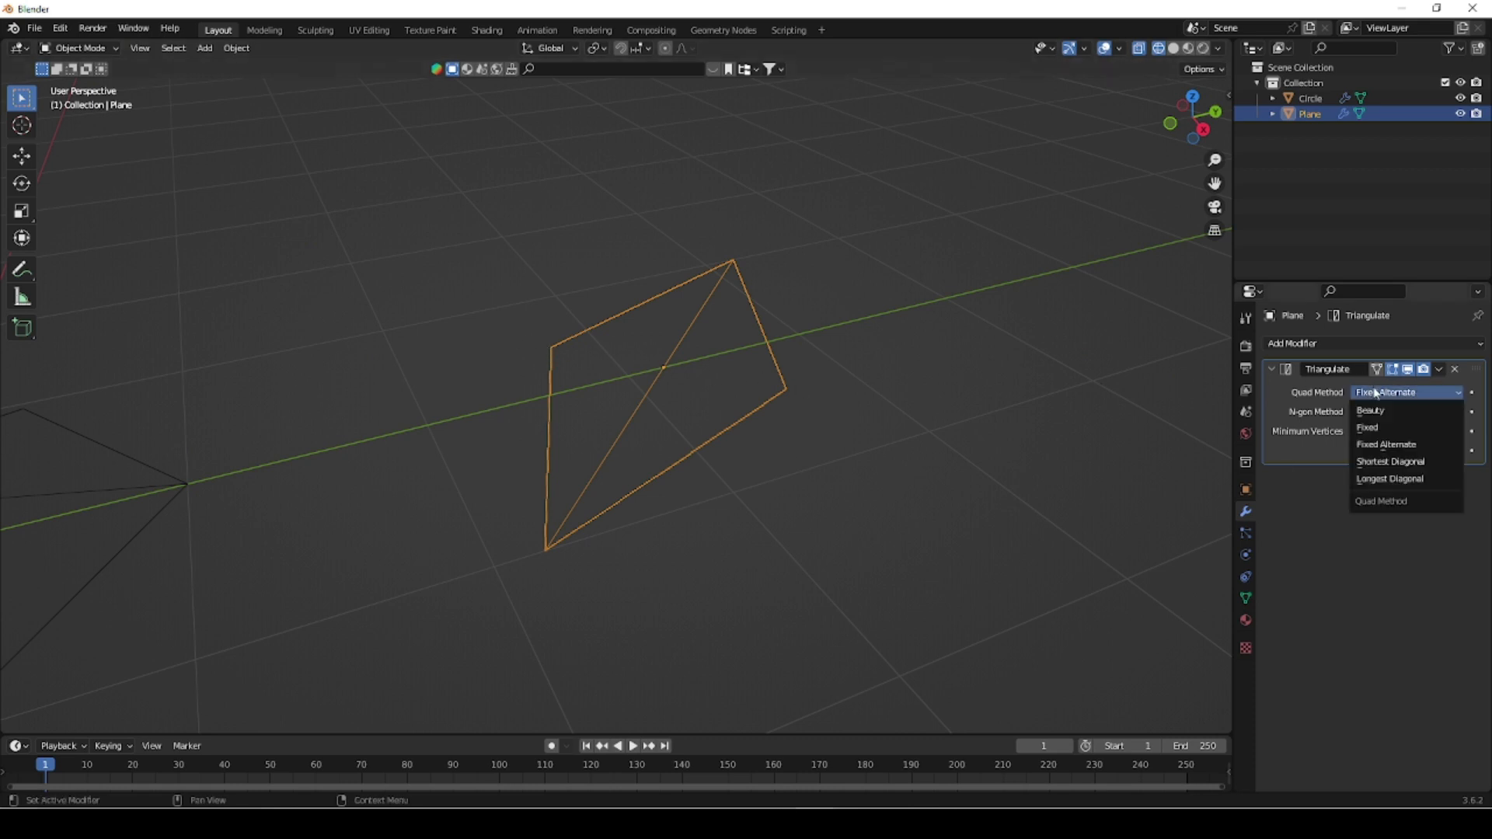
click(1390, 461)
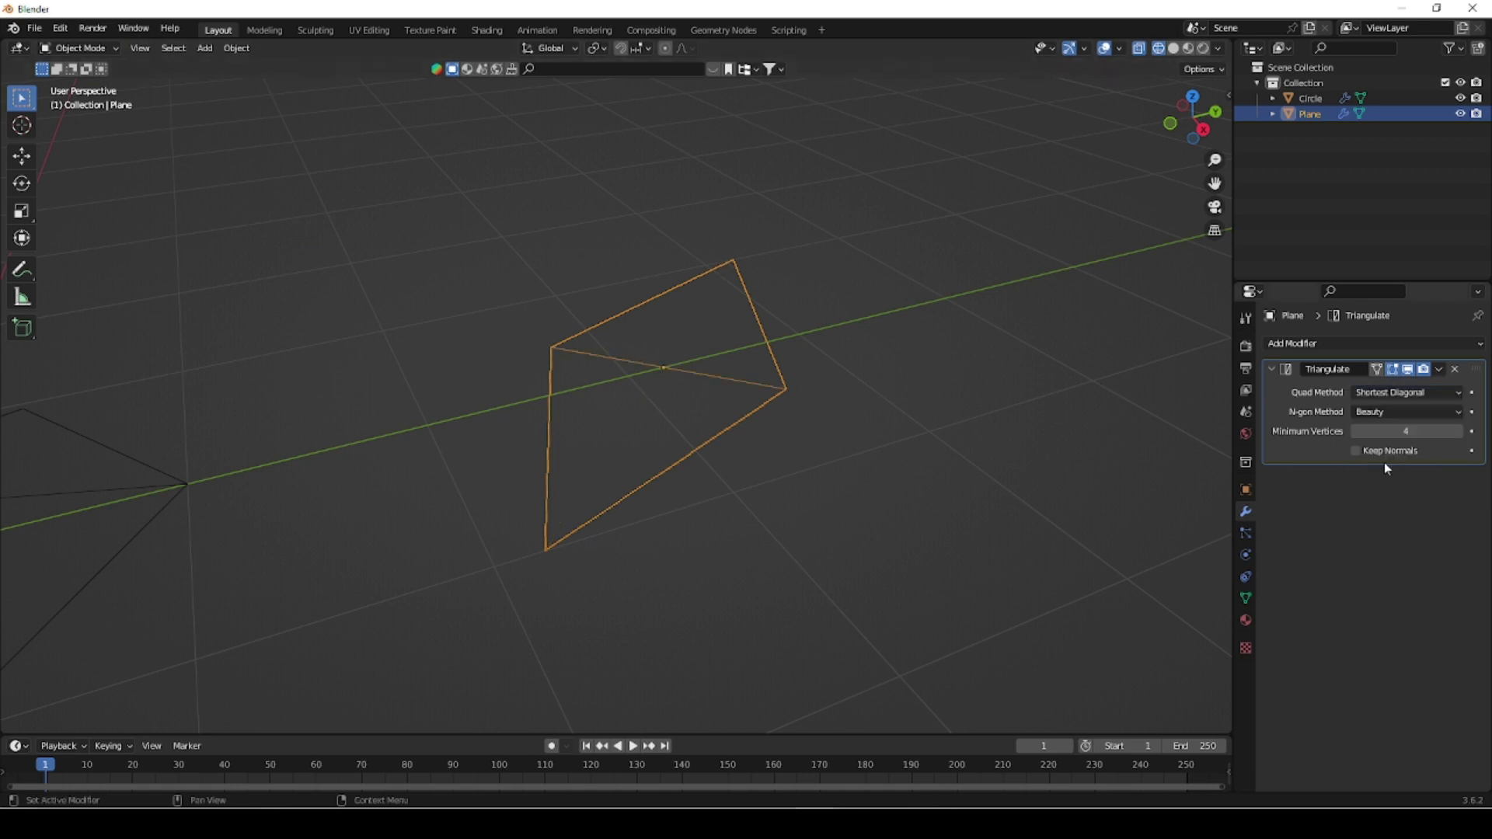
click(1406, 393)
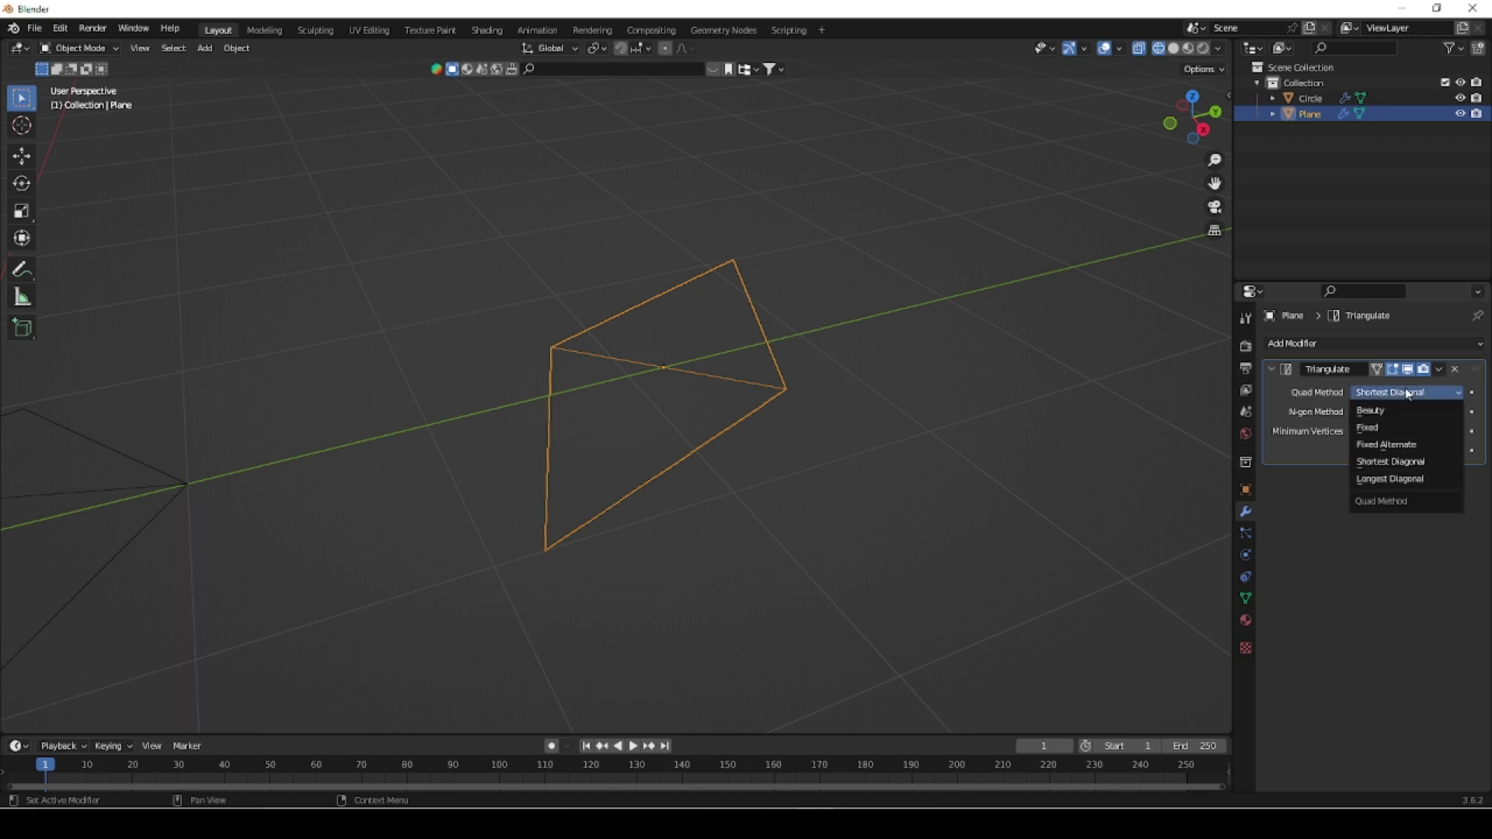
click(1389, 479)
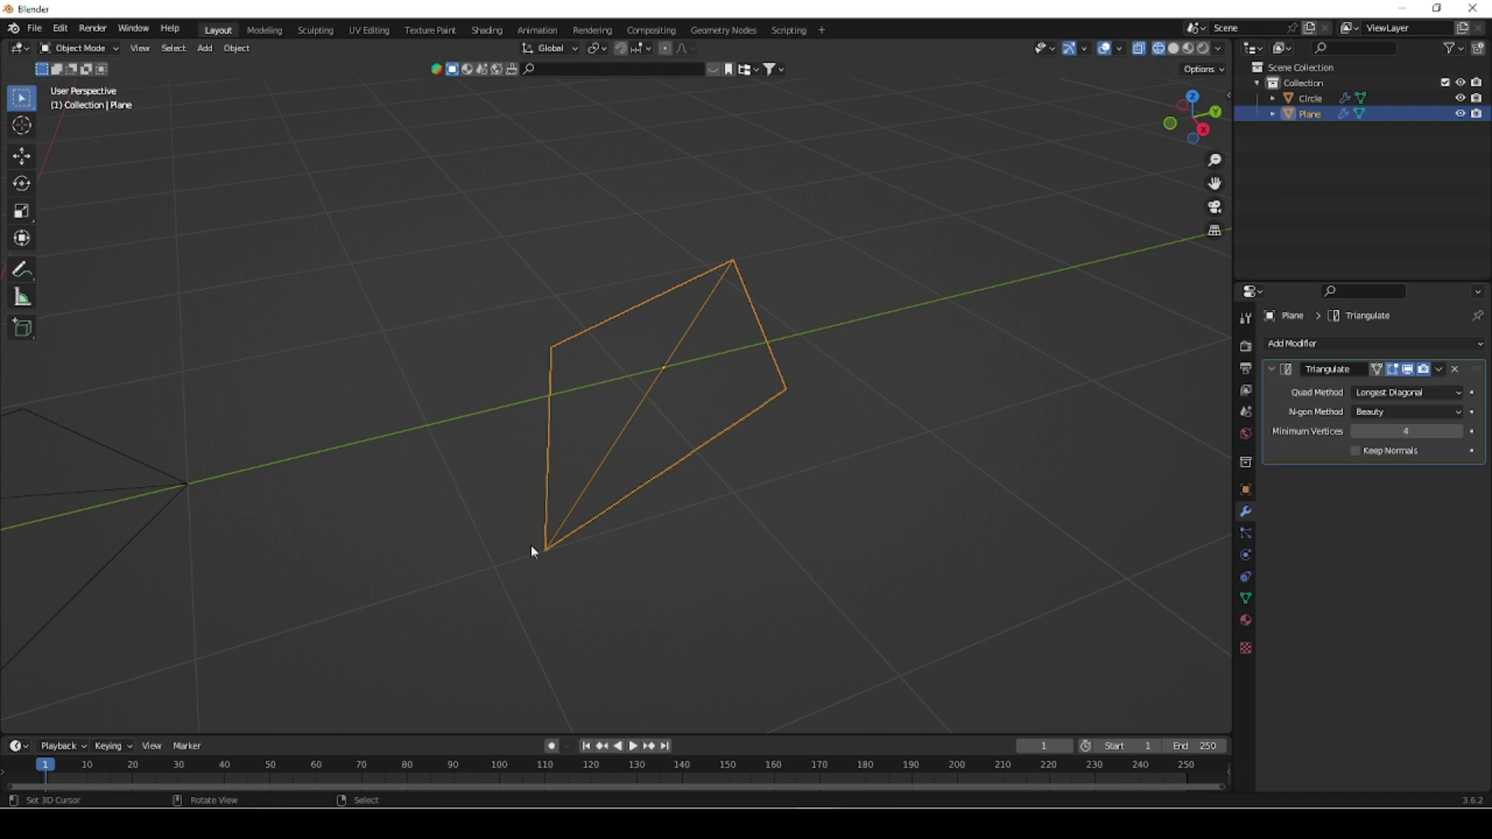
- Select the pentagon and set its Triangulate modifier's N-gon Method to Clip
shift+middle_drag(426, 565, 1069, 450)
click(1398, 392)
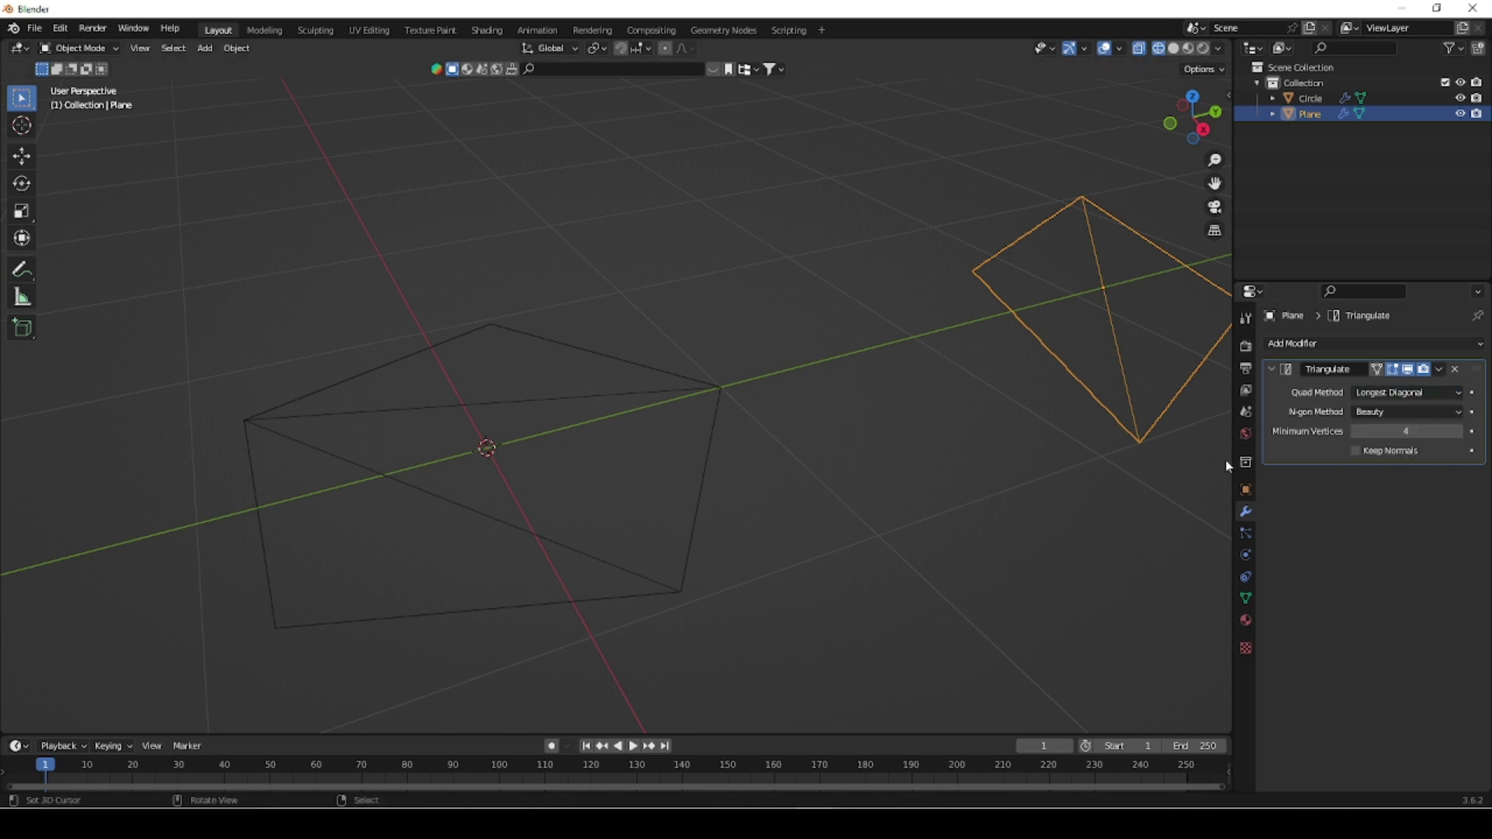
click(453, 519)
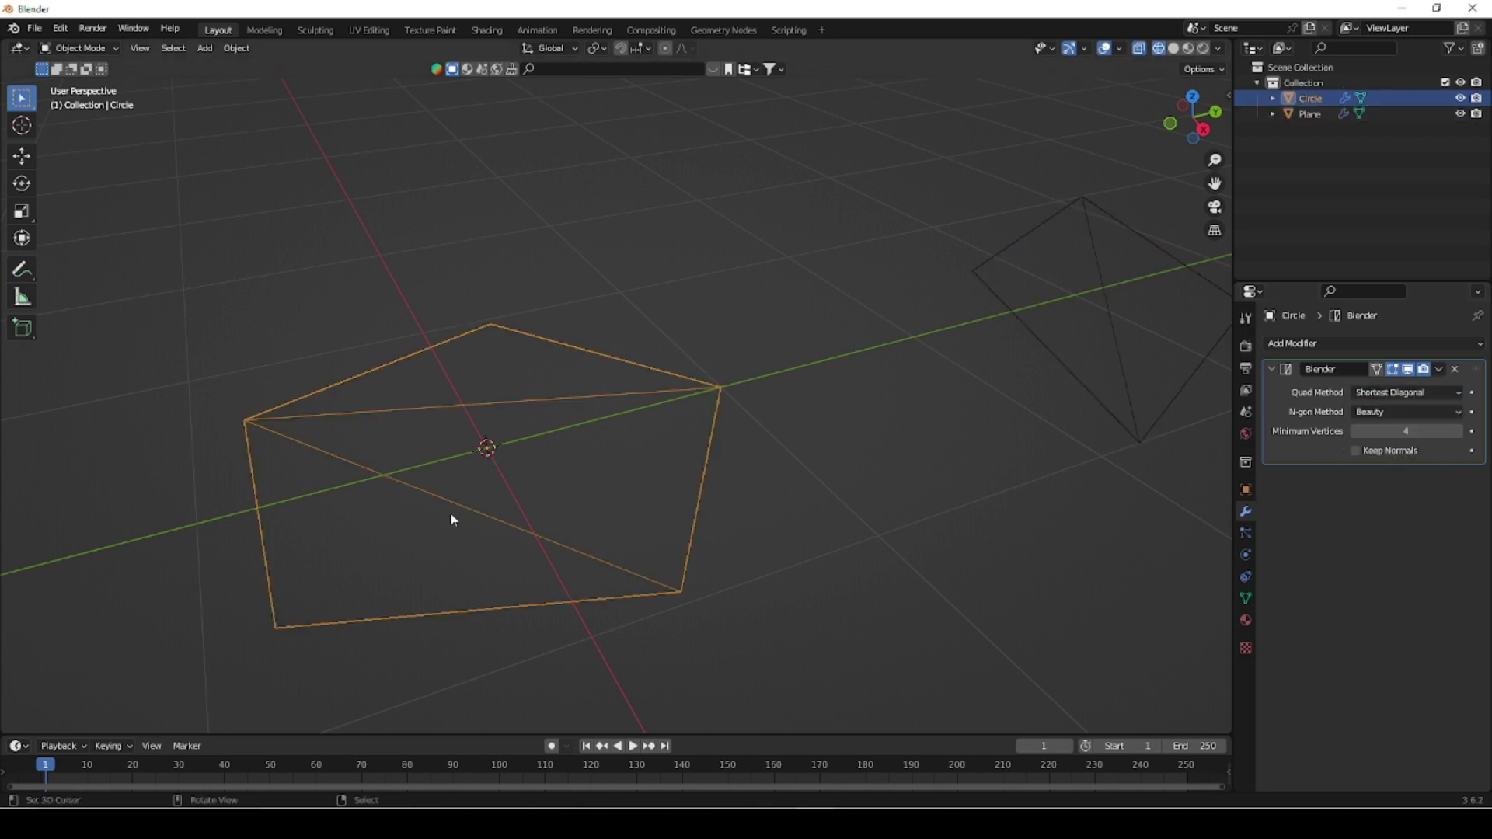
shift+middle_drag(504, 488, 631, 482)
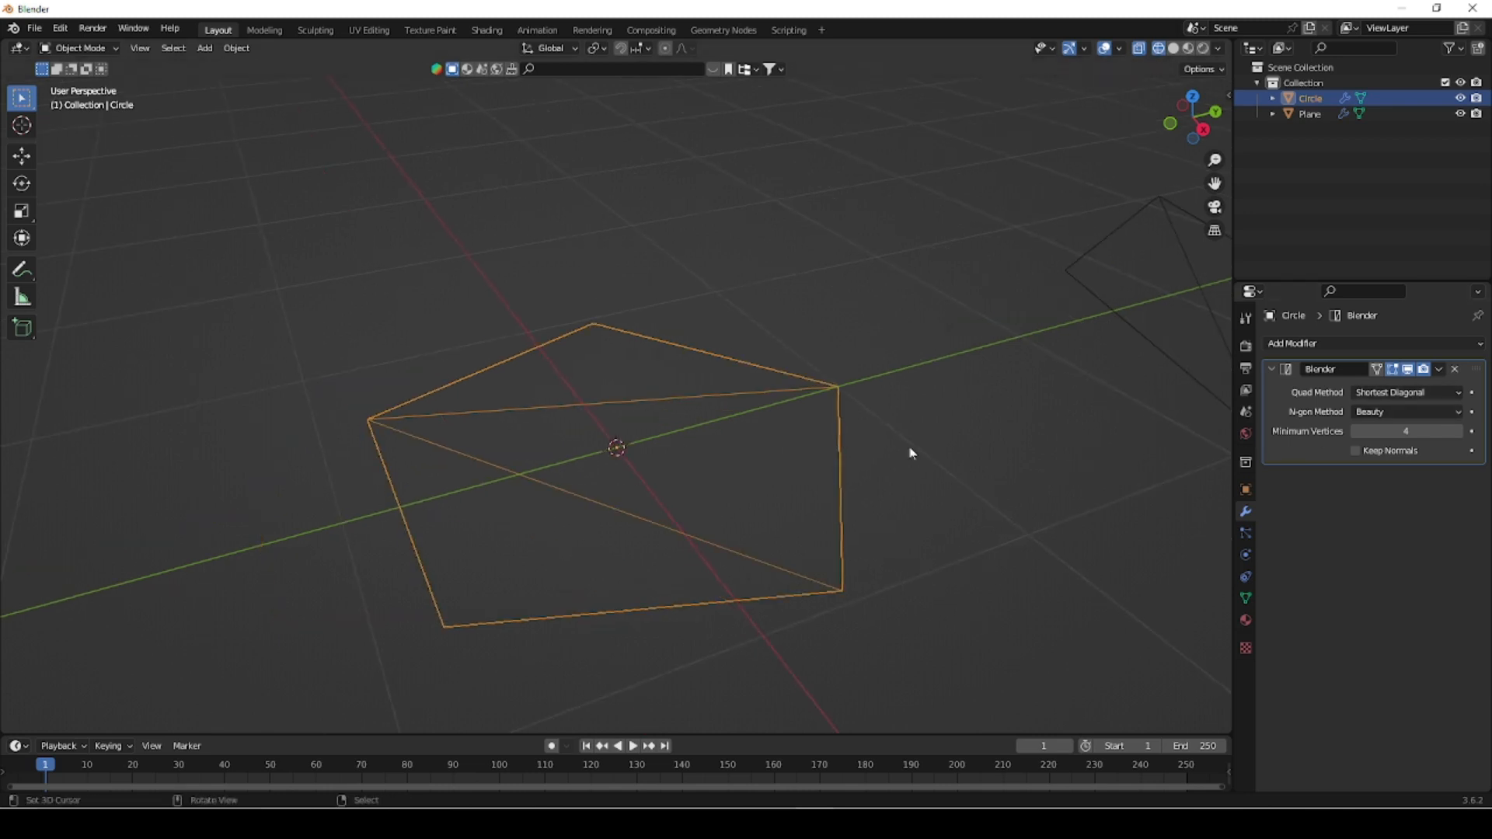
click(1399, 412)
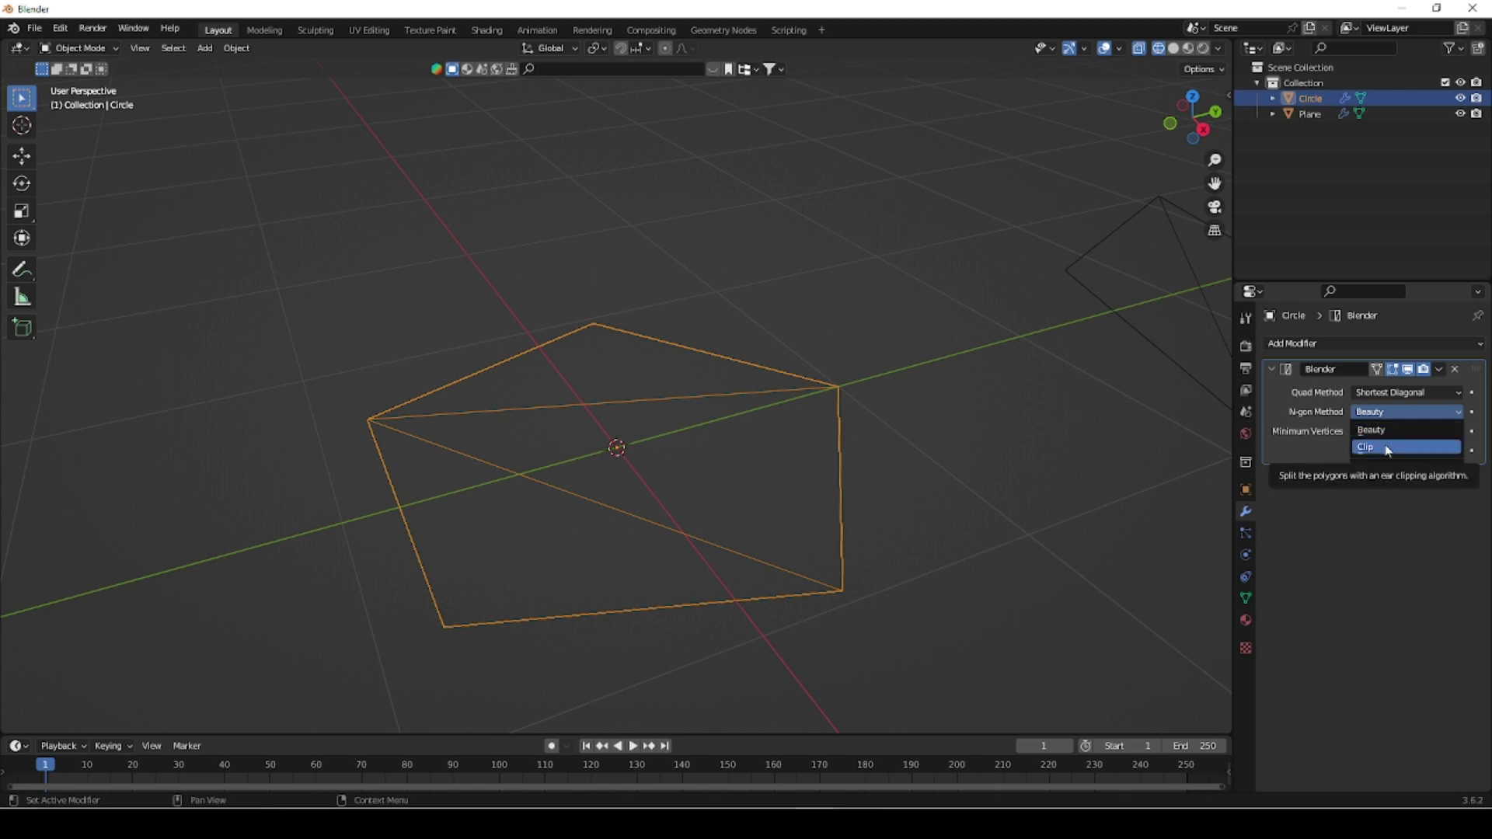
click(1387, 446)
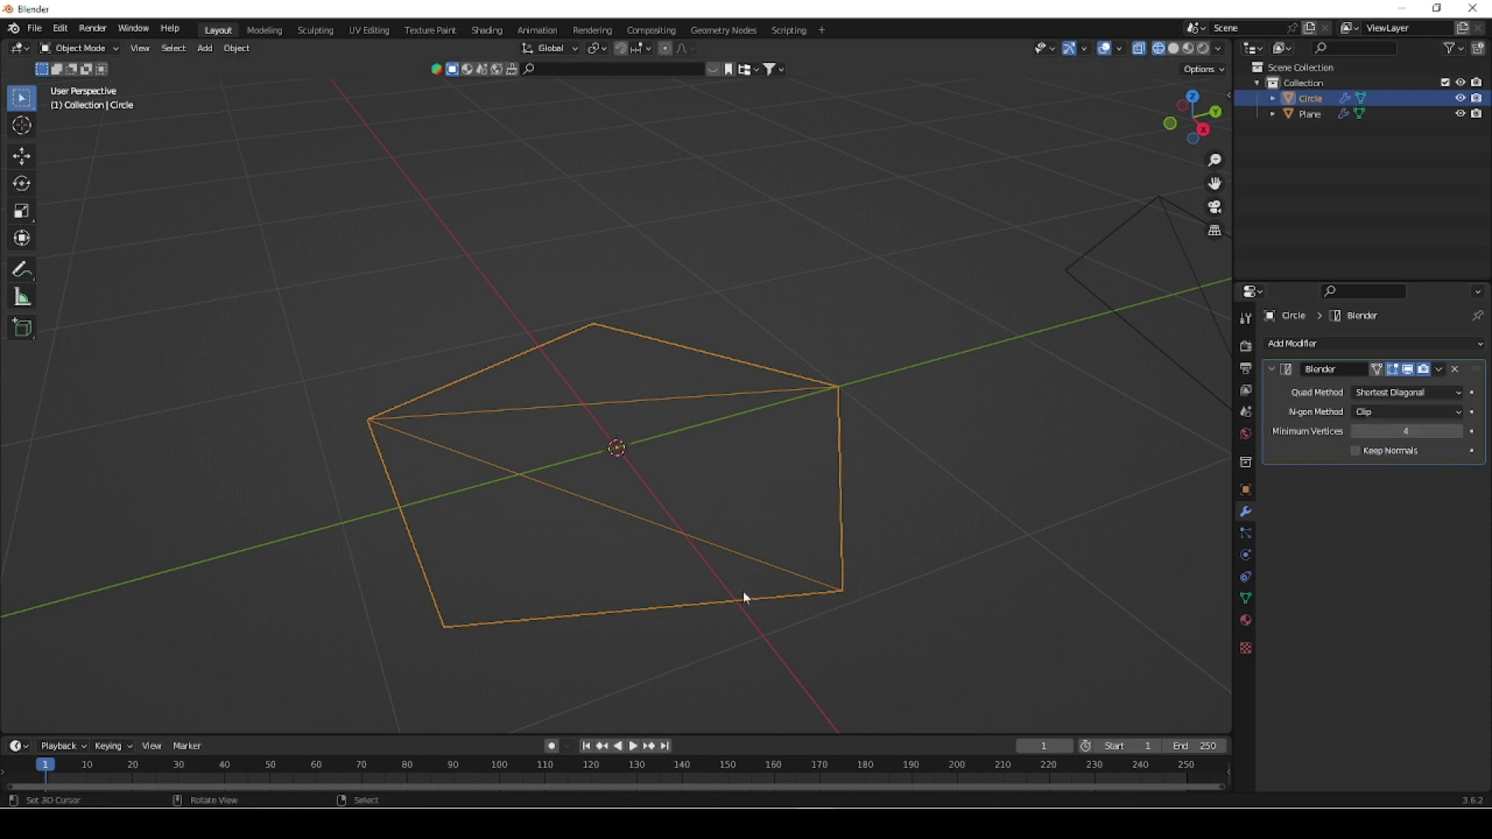
- In Edit Mode, move one front corner vertex of the pentagon by about -0.4 m in X, -1.24 m in Y and -0.22 m in Z
key(Tab)
click(842, 589)
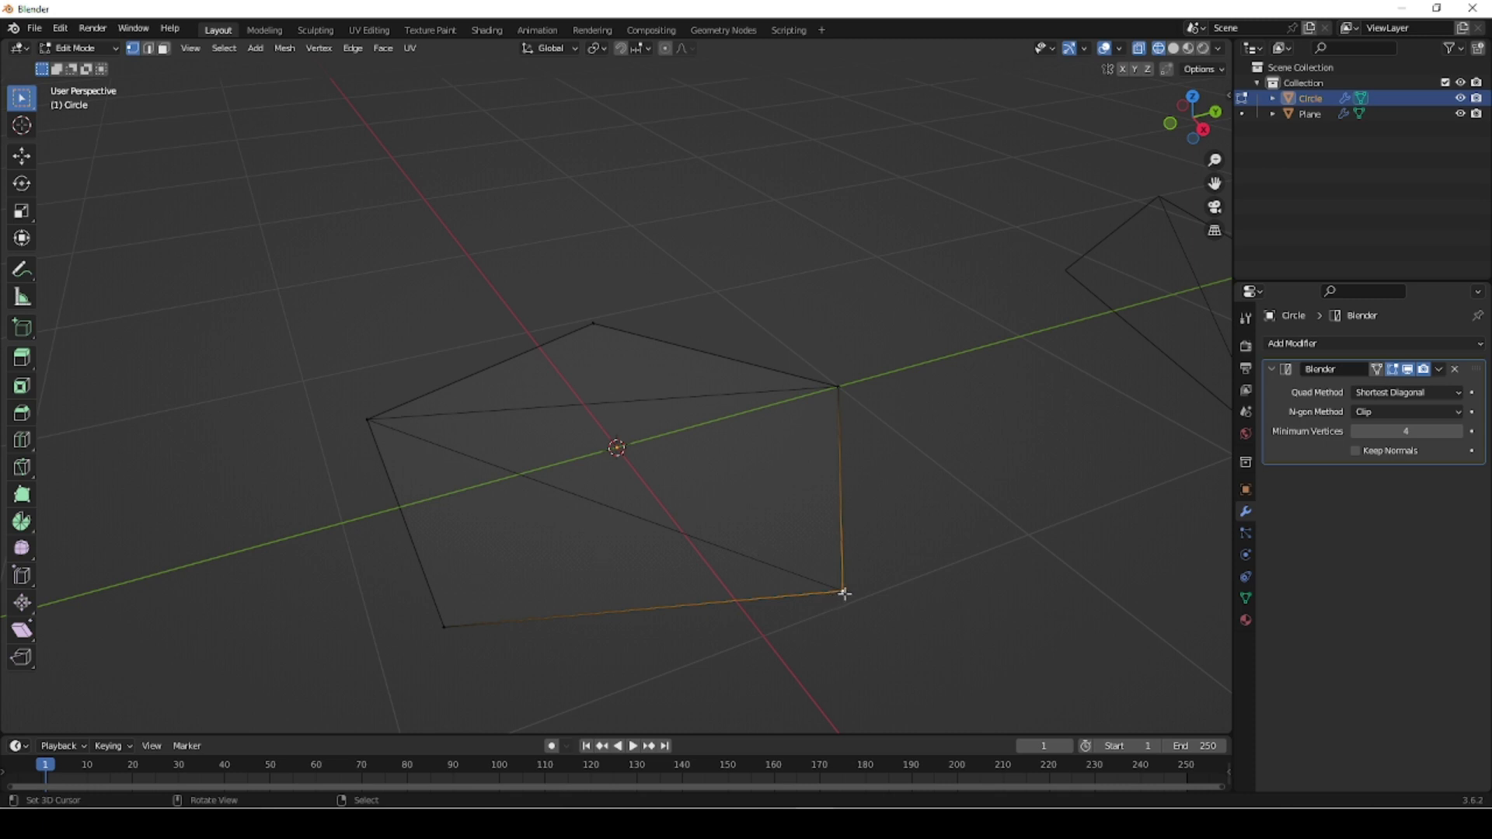
key(g)
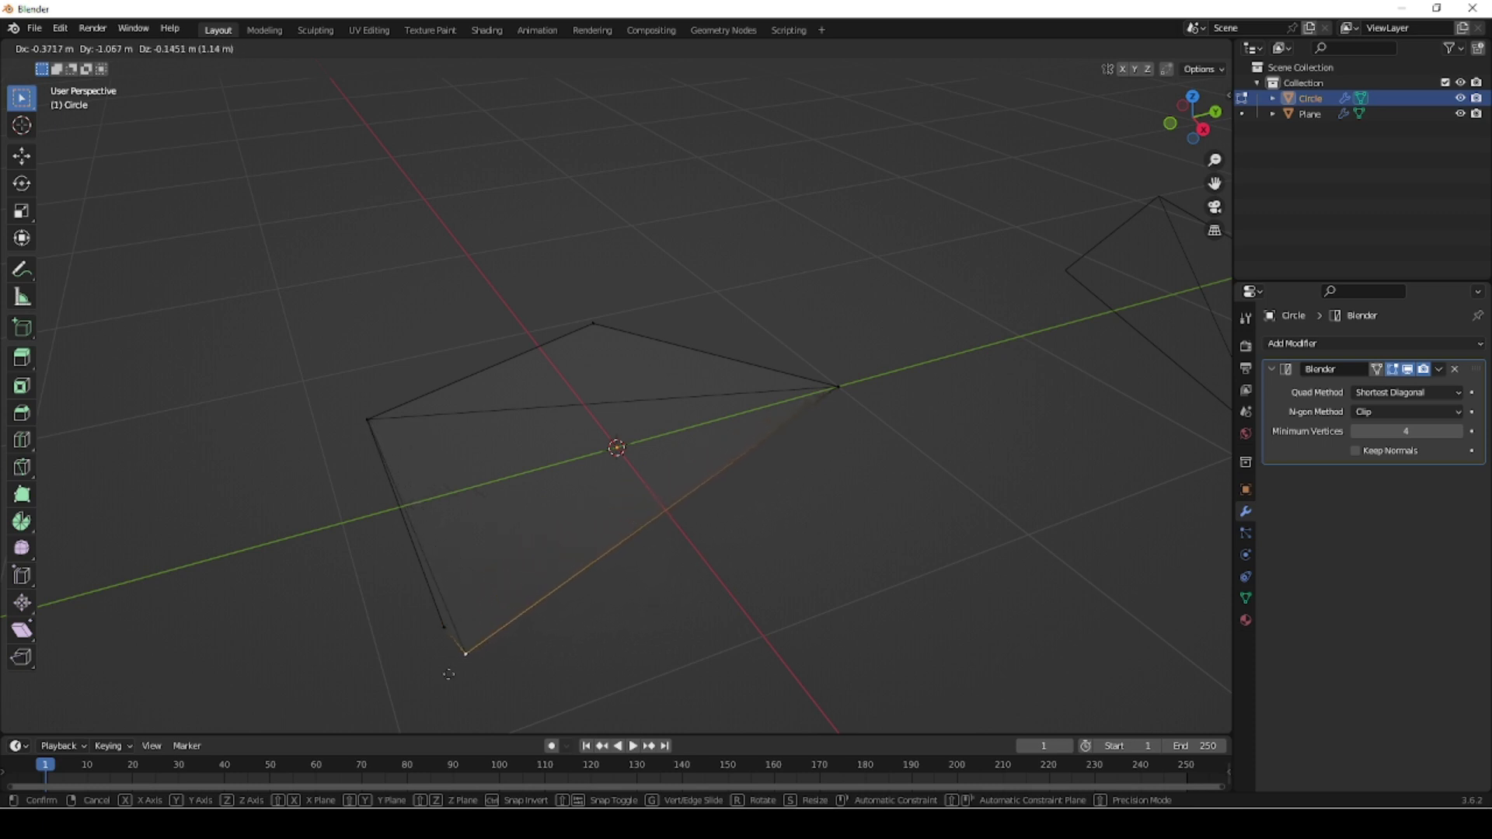
click(396, 675)
- Inspect the reshaped pentagon from several angles and set its N-gon Method back to Beauty
middle_drag(676, 666, 666, 619)
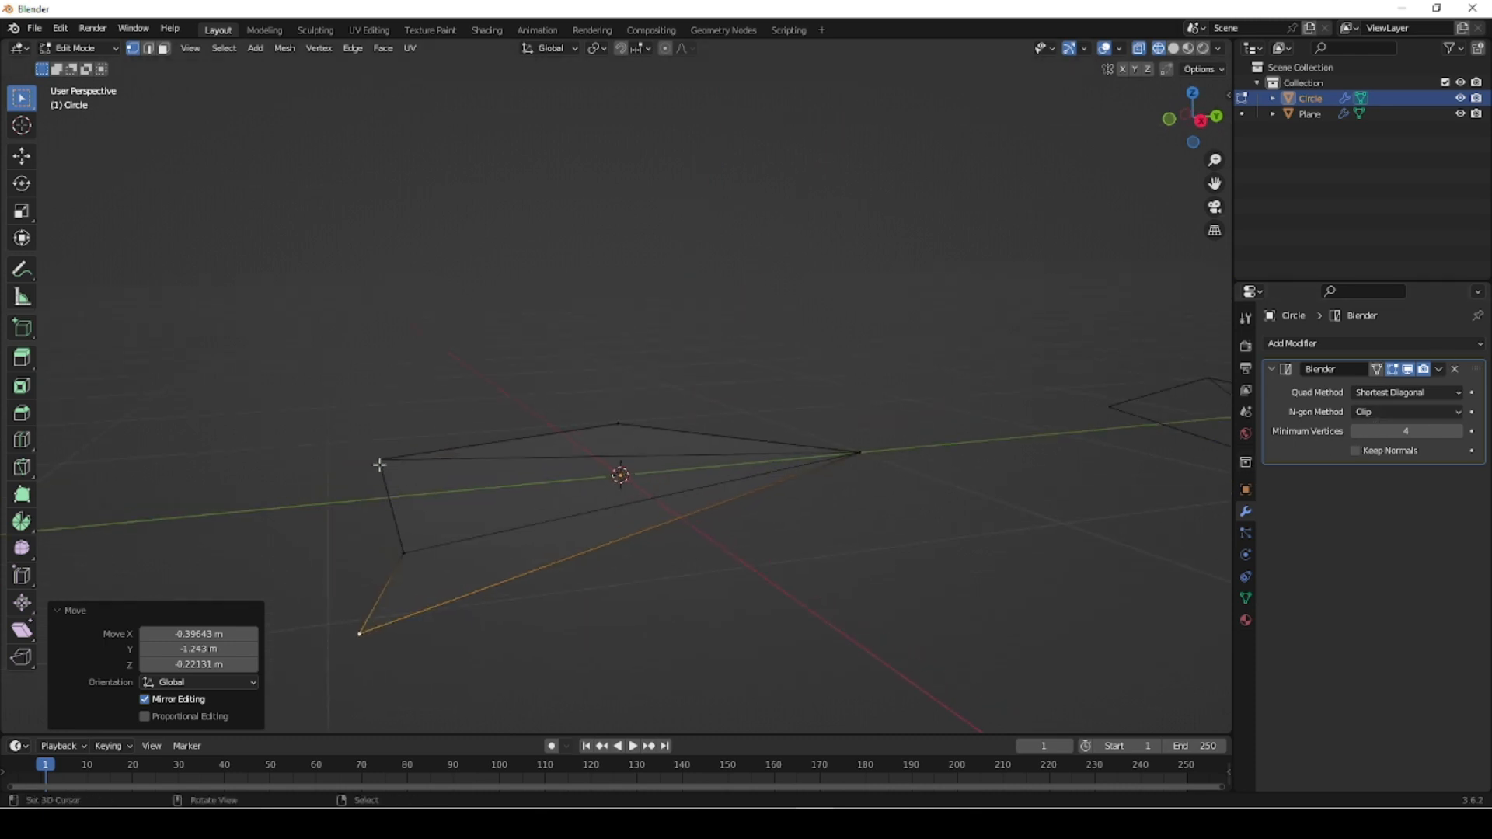
middle_drag(567, 573, 568, 618)
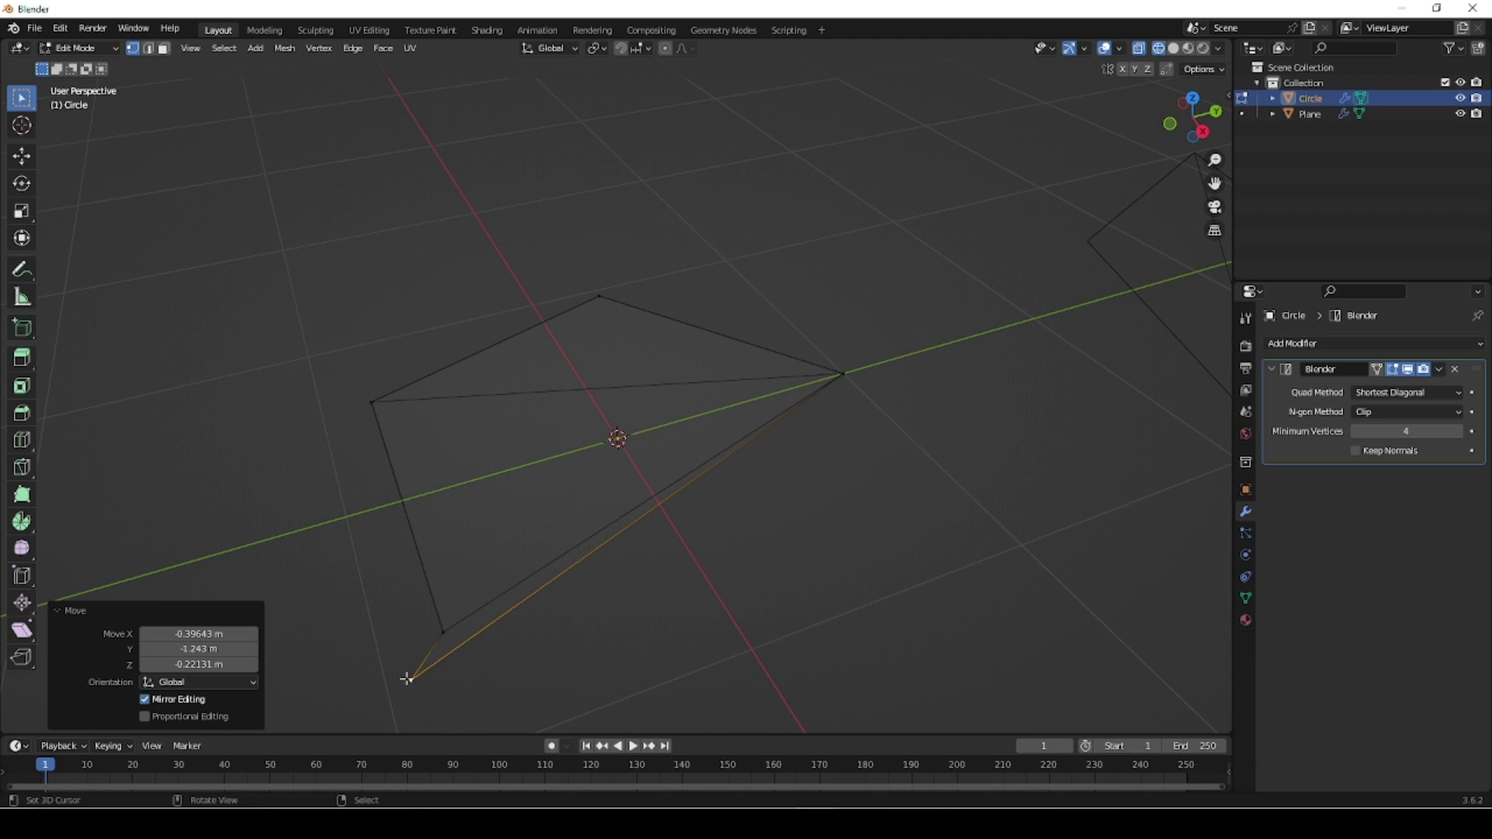
middle_drag(549, 655, 681, 586)
middle_drag(339, 518, 303, 512)
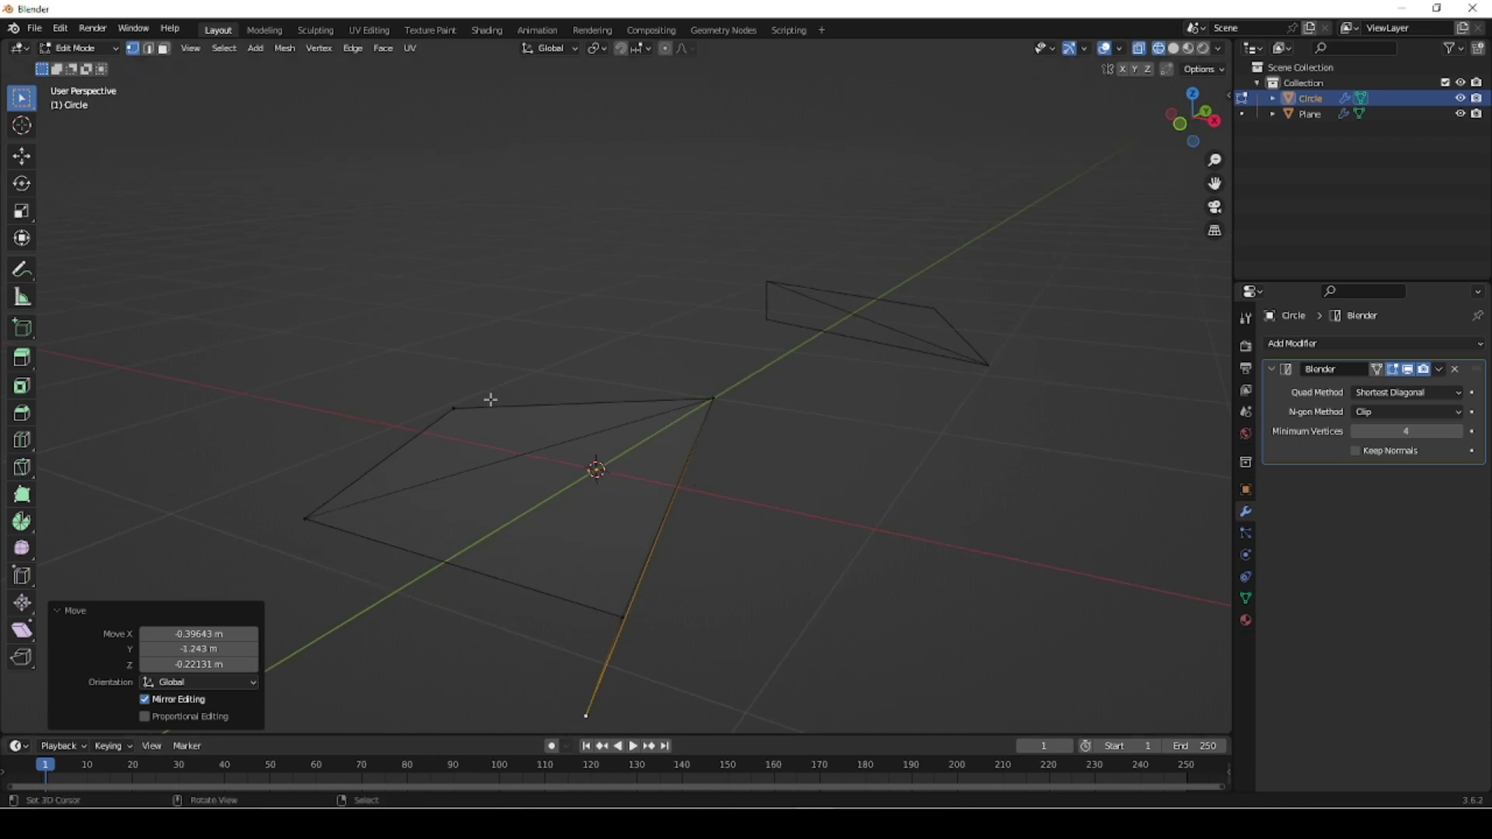
middle_drag(640, 699, 763, 511)
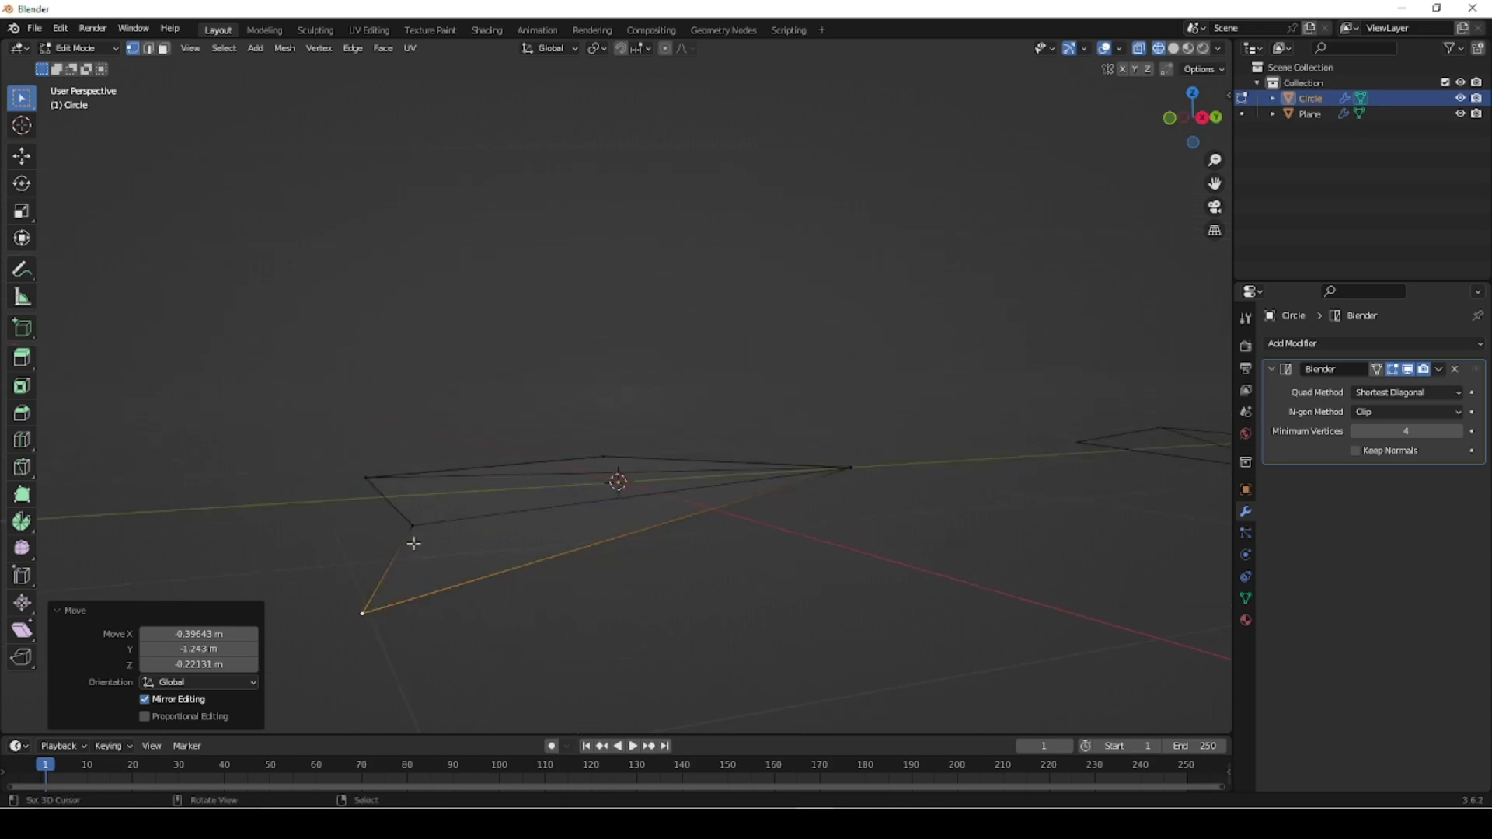
middle_drag(490, 632, 556, 622)
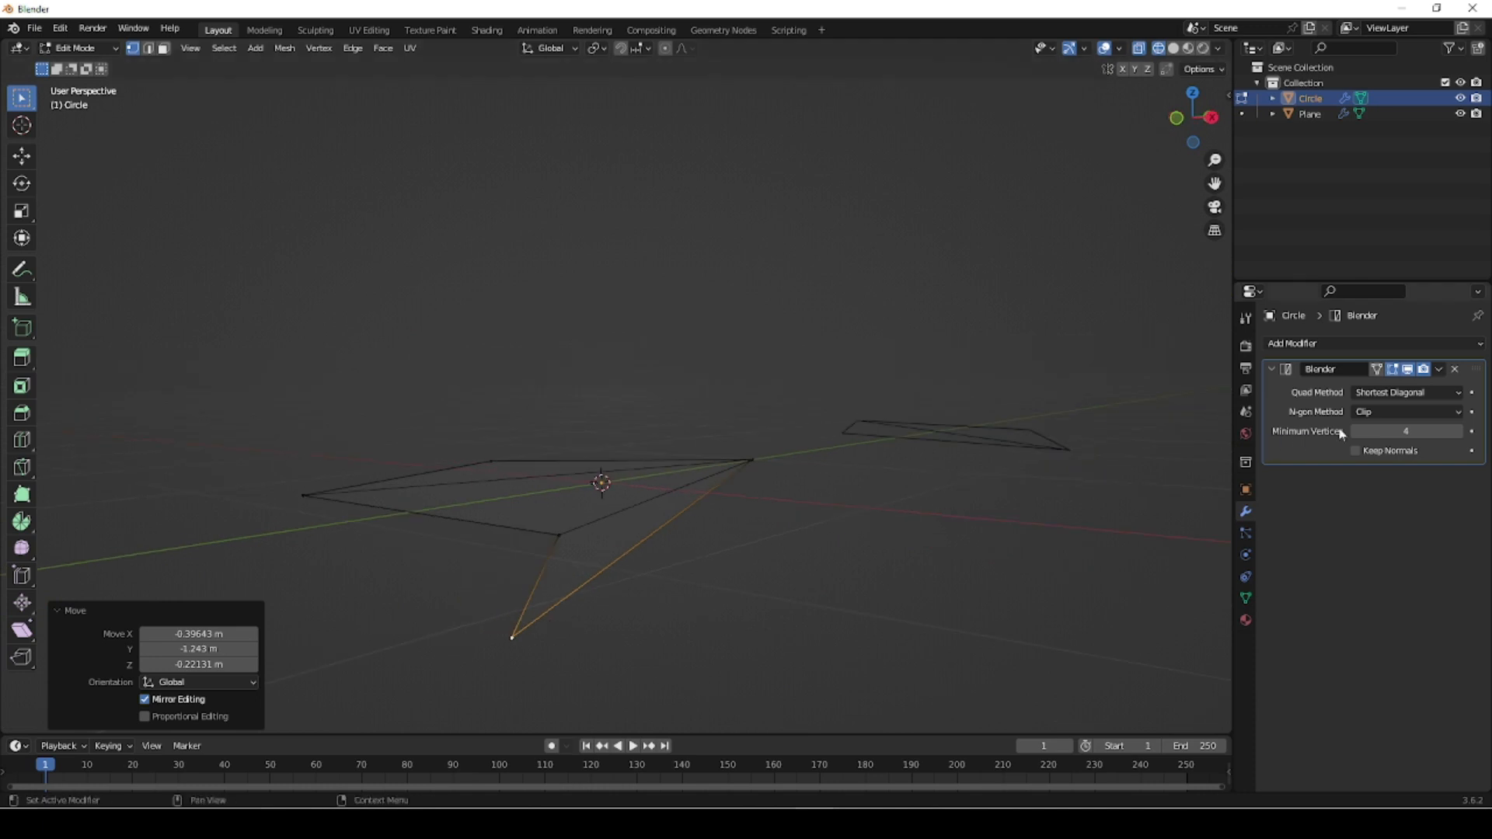
click(1403, 412)
click(1379, 430)
middle_drag(706, 587, 625, 616)
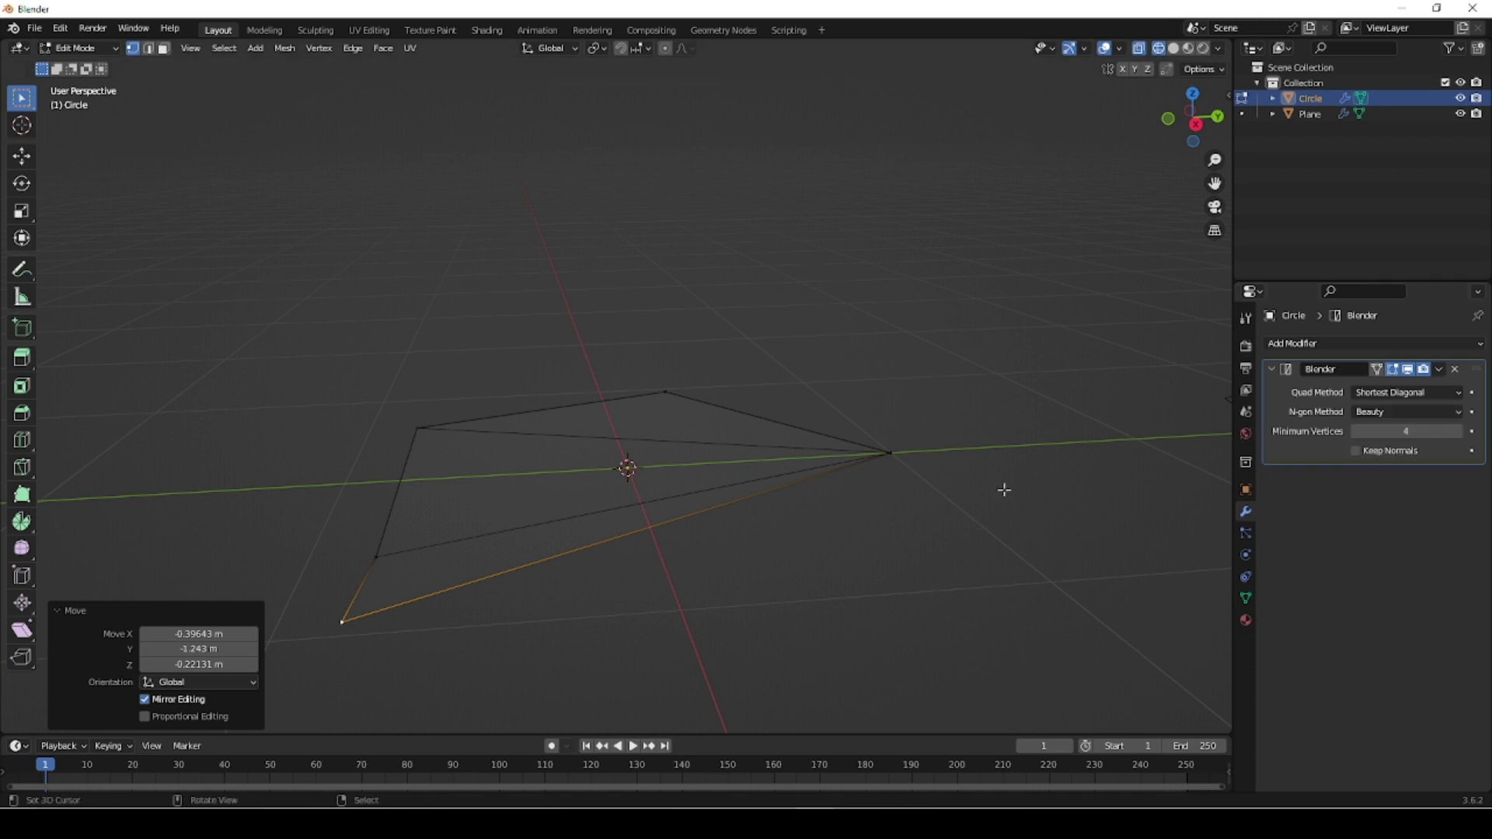
- Leave Edit Mode on the pentagon, select the plane and set its Triangulate modifier's Minimum Vertices to 5
middle_drag(1075, 526, 893, 610)
click(892, 609)
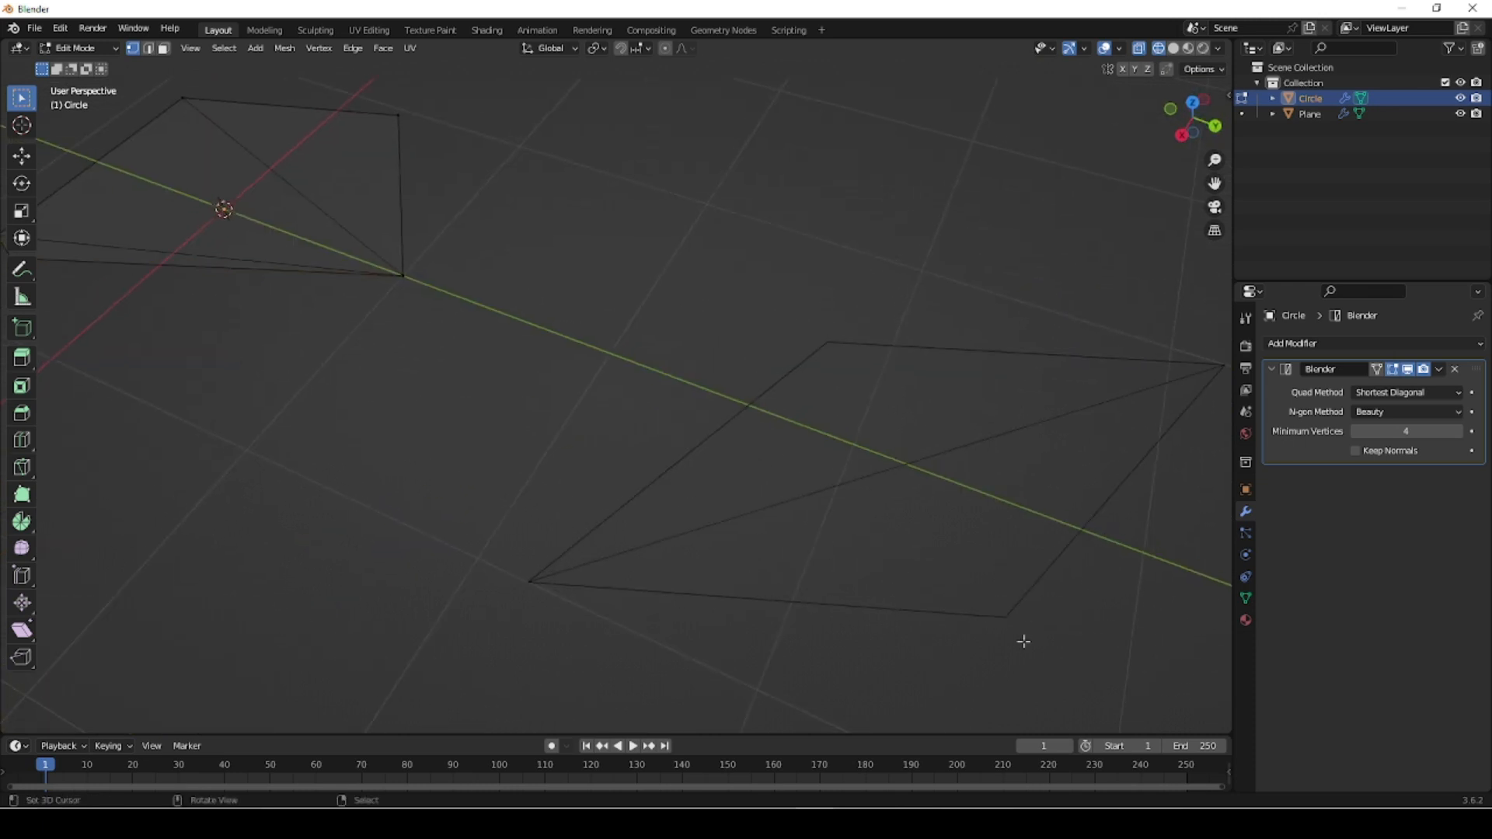
key(Tab)
click(883, 603)
middle_drag(959, 637, 1150, 504)
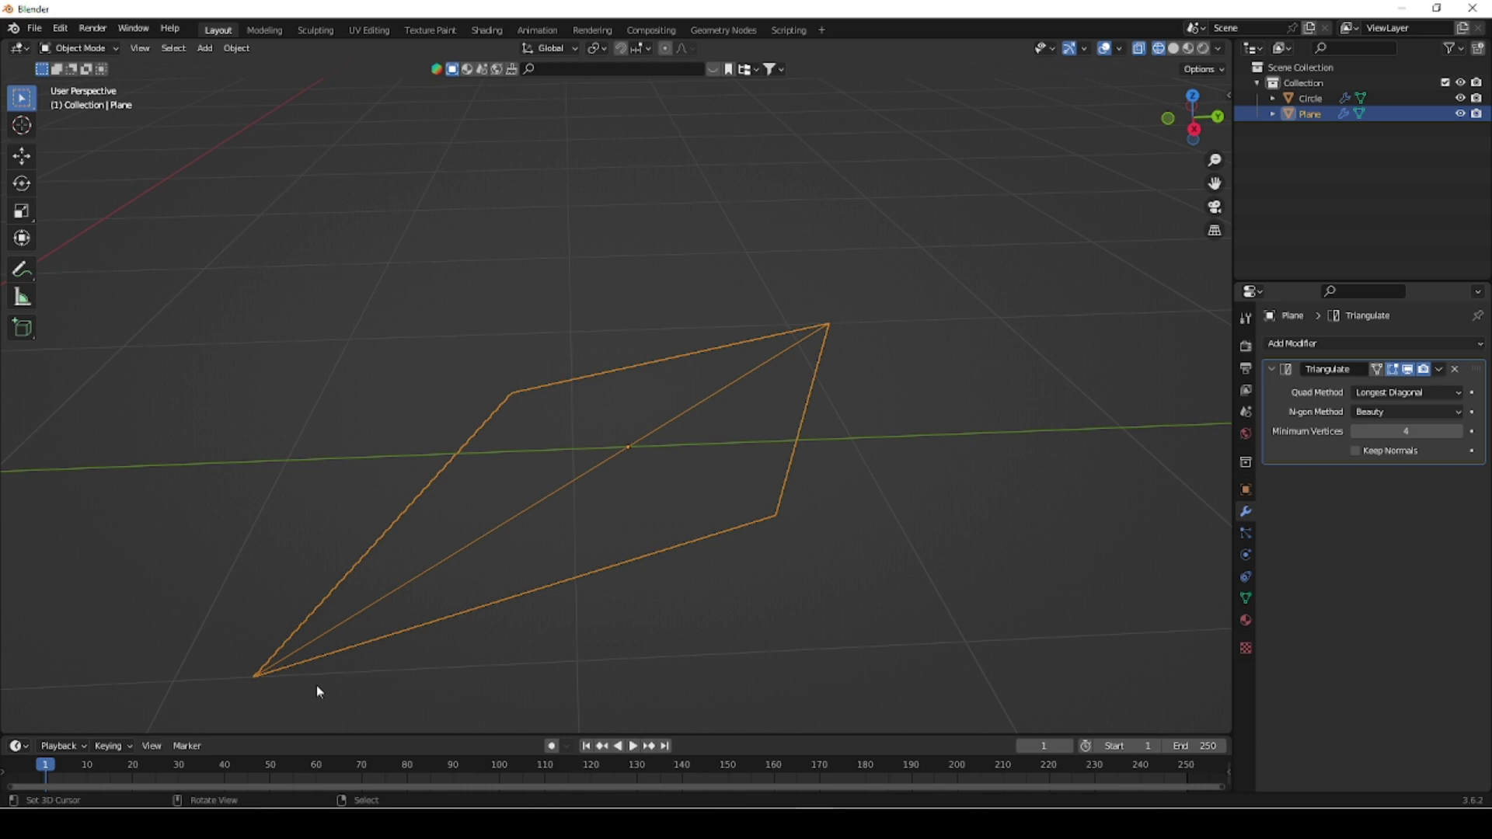
click(1459, 432)
- Add one centred loop cut across the plane between its two longer sides, with no slide
key(Tab)
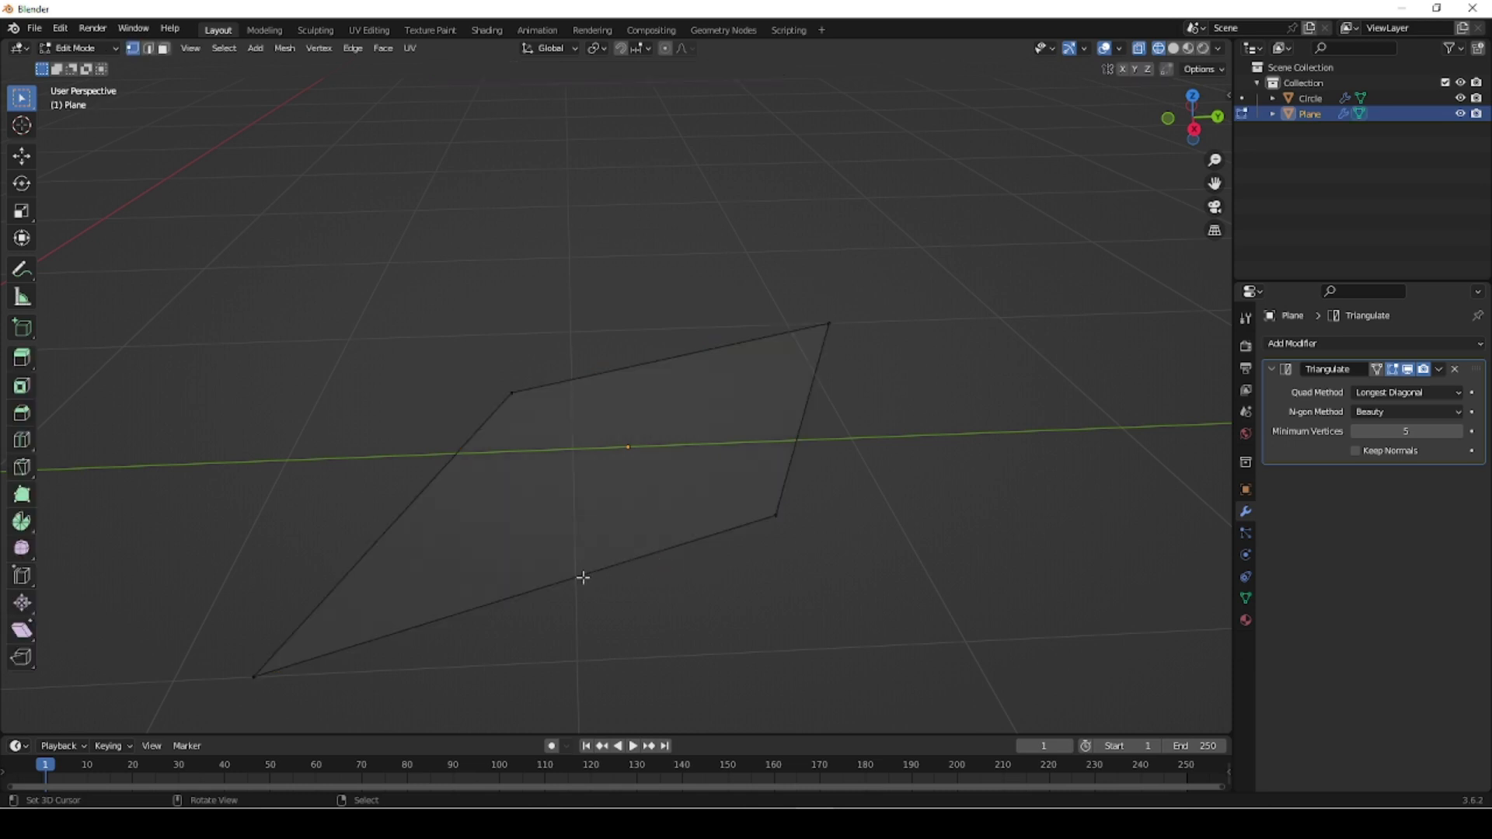
key(2)
click(582, 577)
key(ctrl+r)
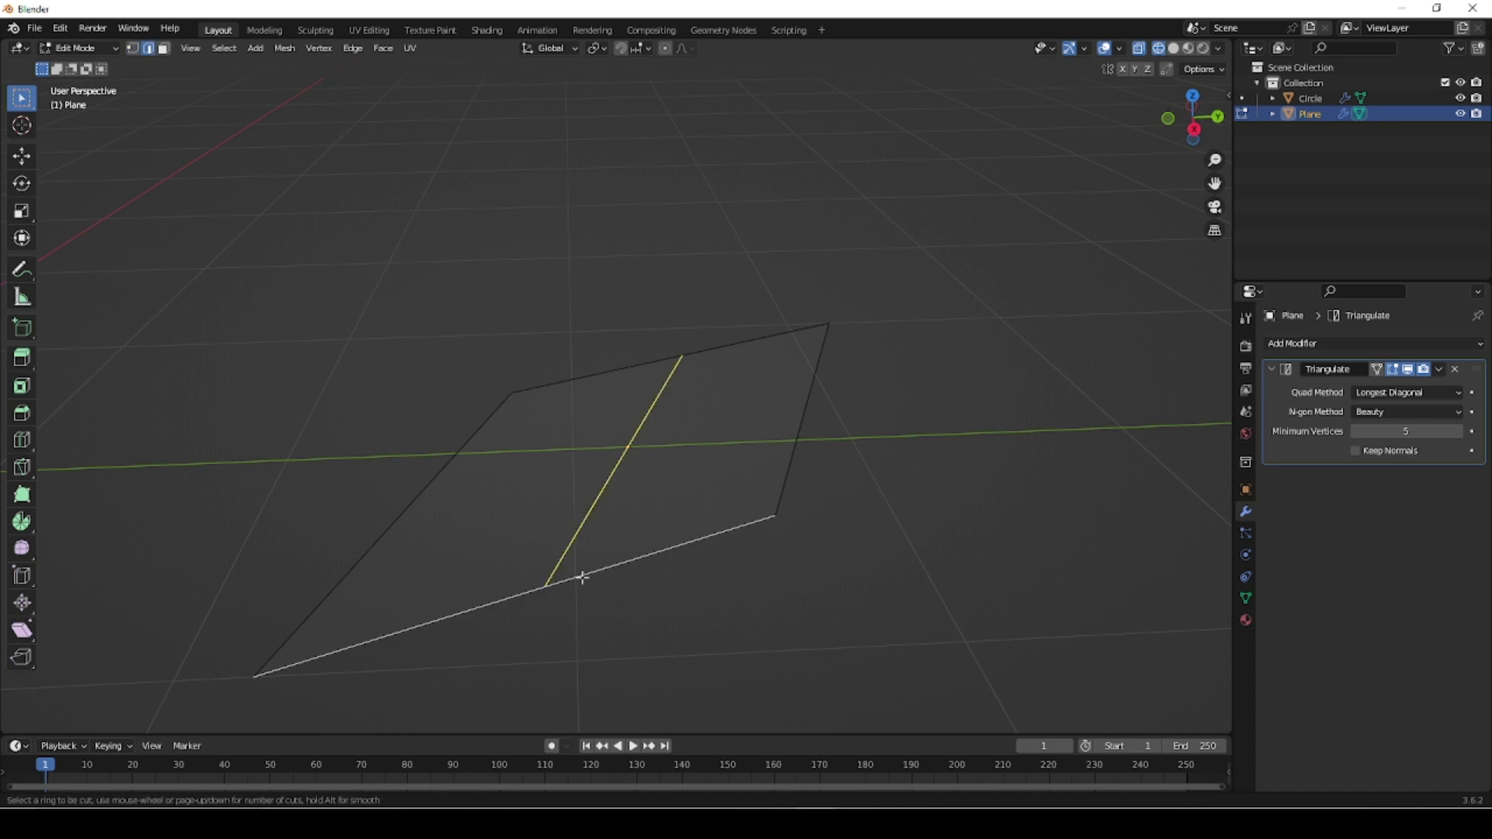
click(582, 577)
right_click(582, 576)
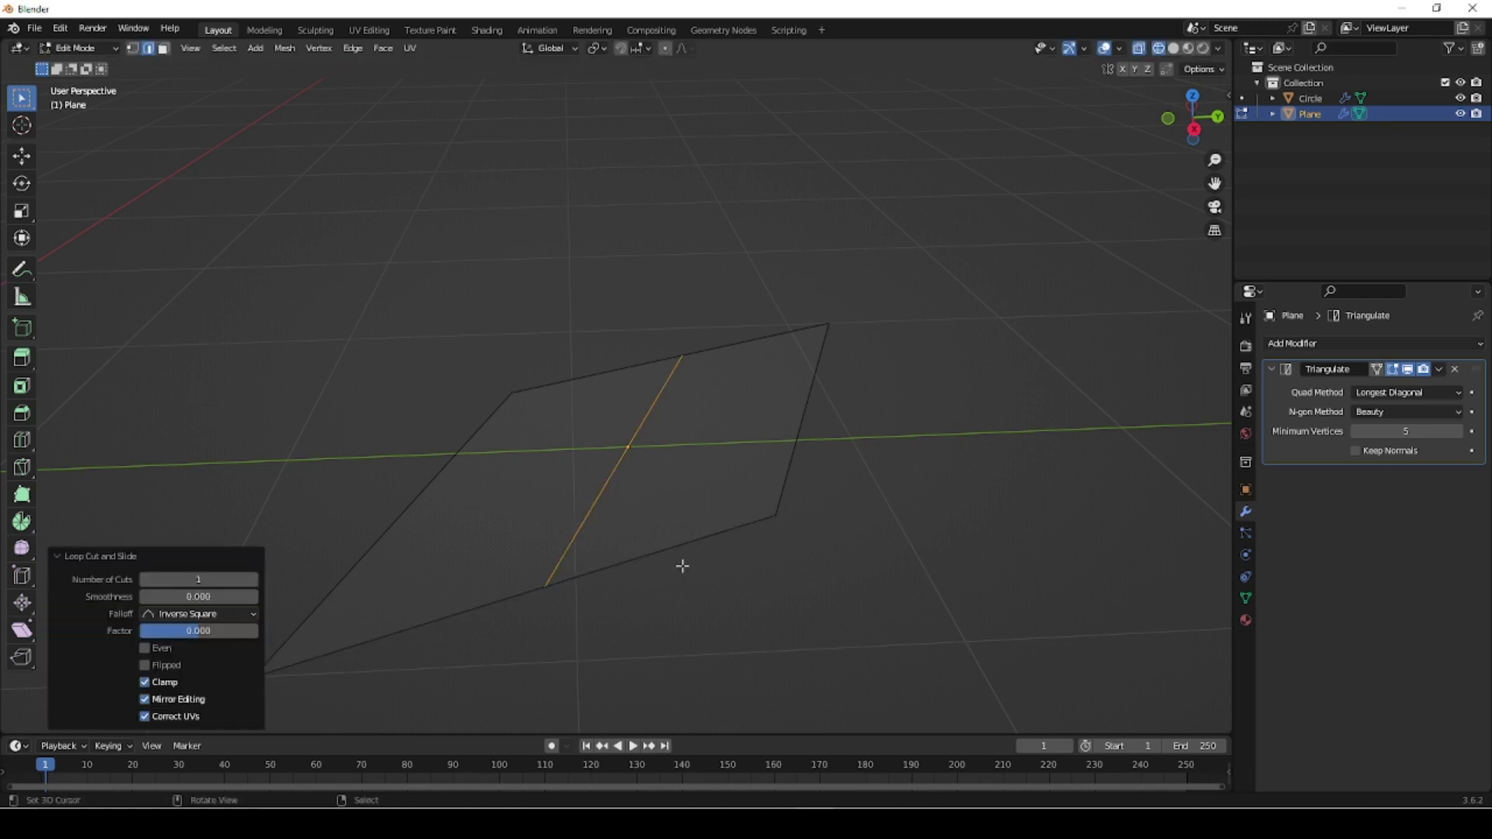
middle_drag(684, 572, 723, 556)
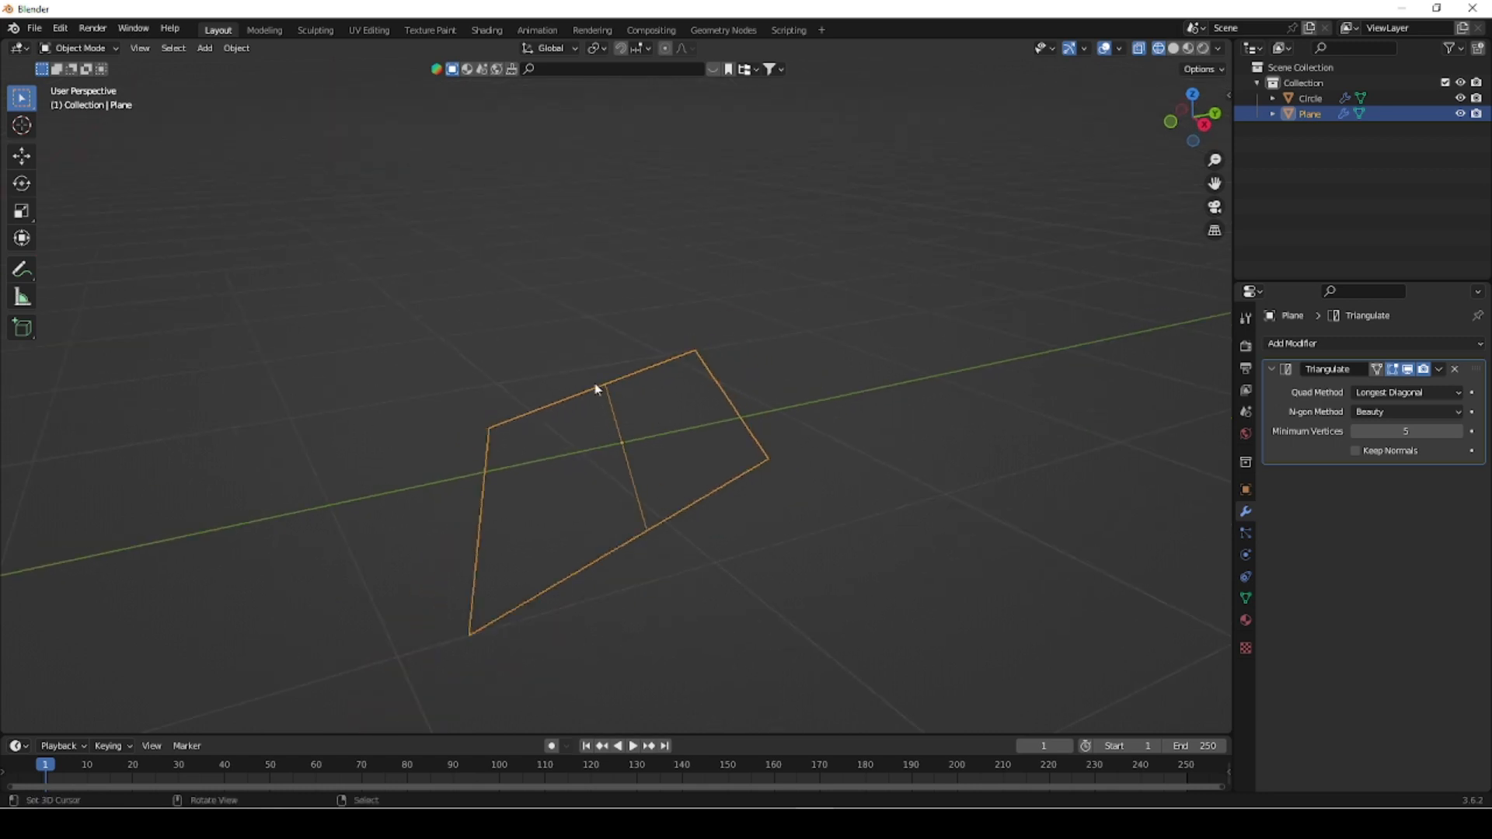
- Enter Edit Mode on the cut plane, switch to vertex selection and deselect everything
key(Tab)
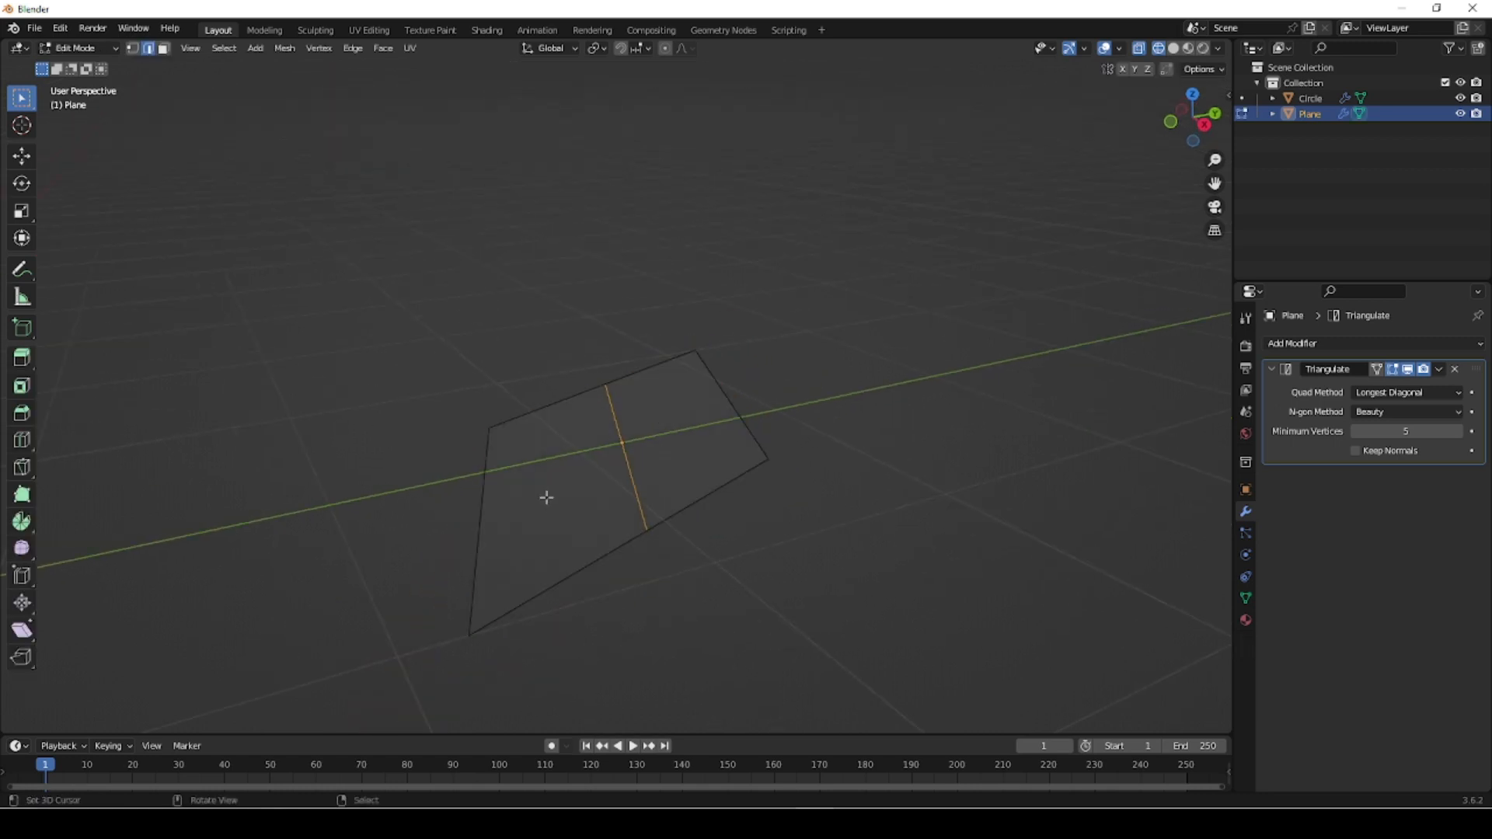
key(1)
key(alt+a)
- Raise the plane's Minimum Vertices by three and bring it back down to 5
click(1459, 433)
click(1460, 433)
click(1459, 433)
click(1356, 431)
click(1355, 431)
click(1355, 431)
- Set the Minimum Vertices of the plane's Triangulate modifier to 4 and view the triangulated result
middle_drag(723, 599, 1267, 466)
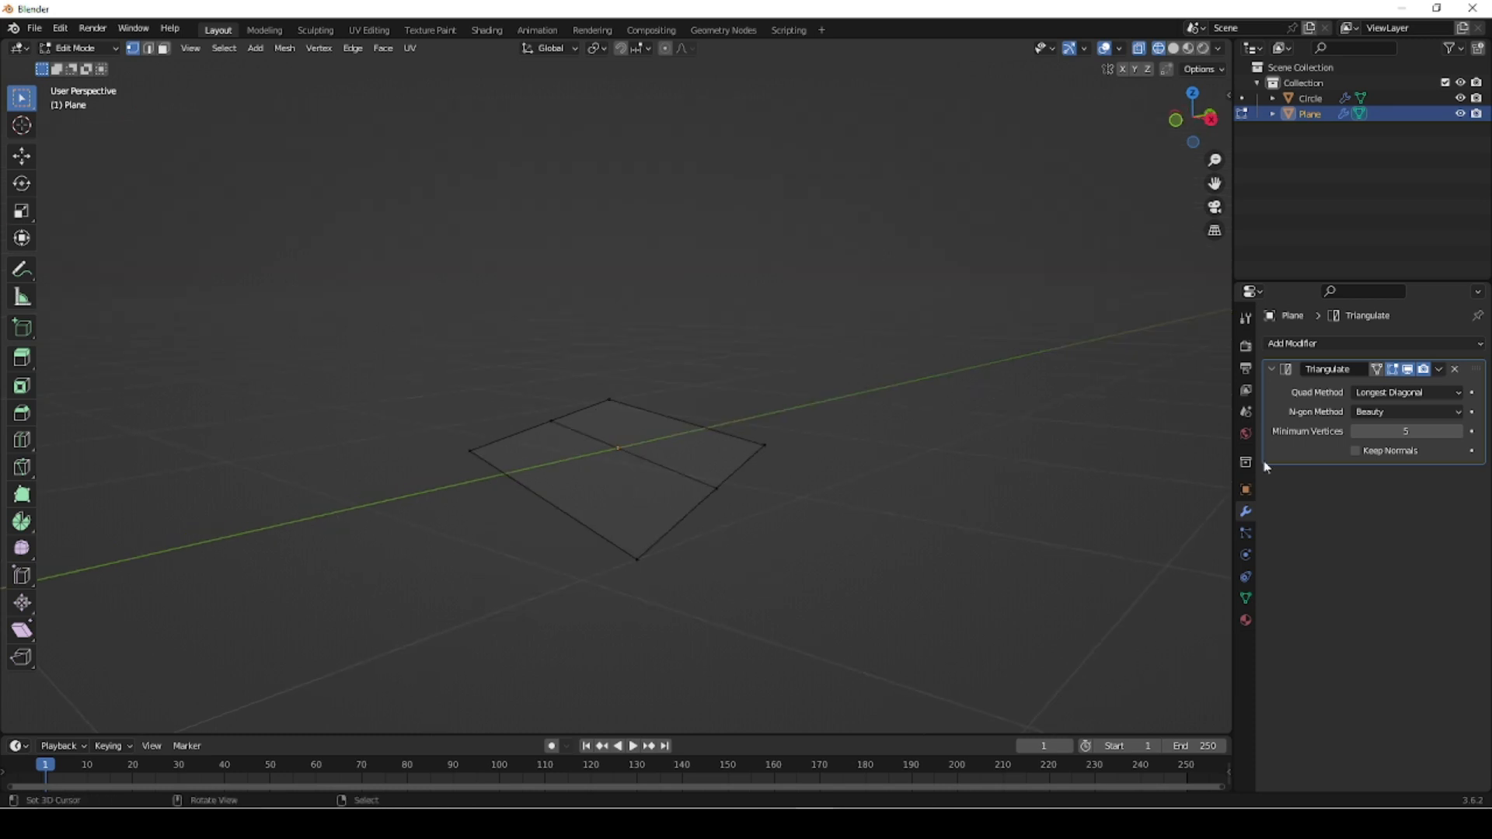
click(1356, 432)
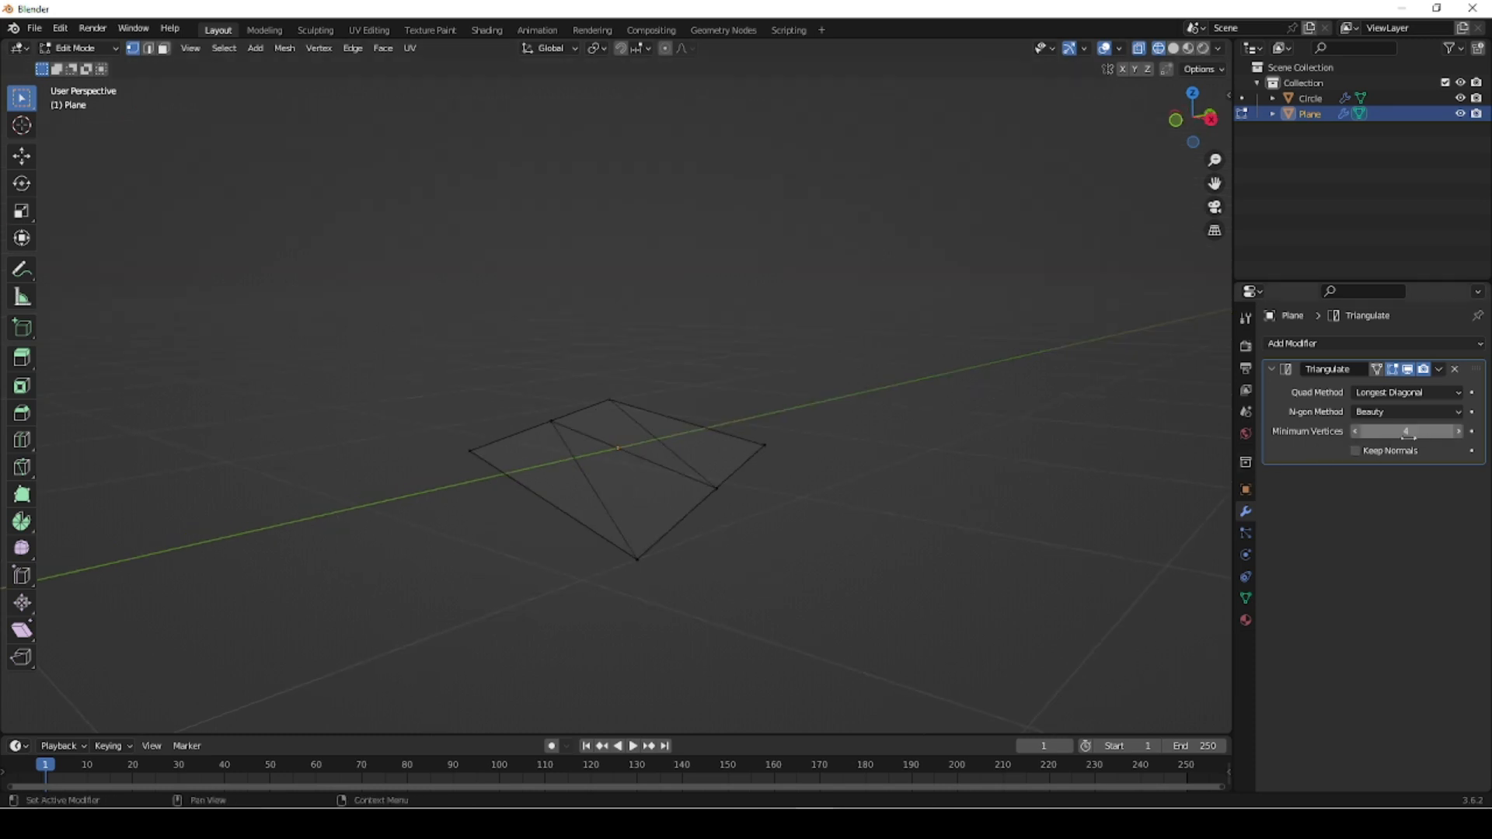
middle_drag(800, 548, 731, 551)
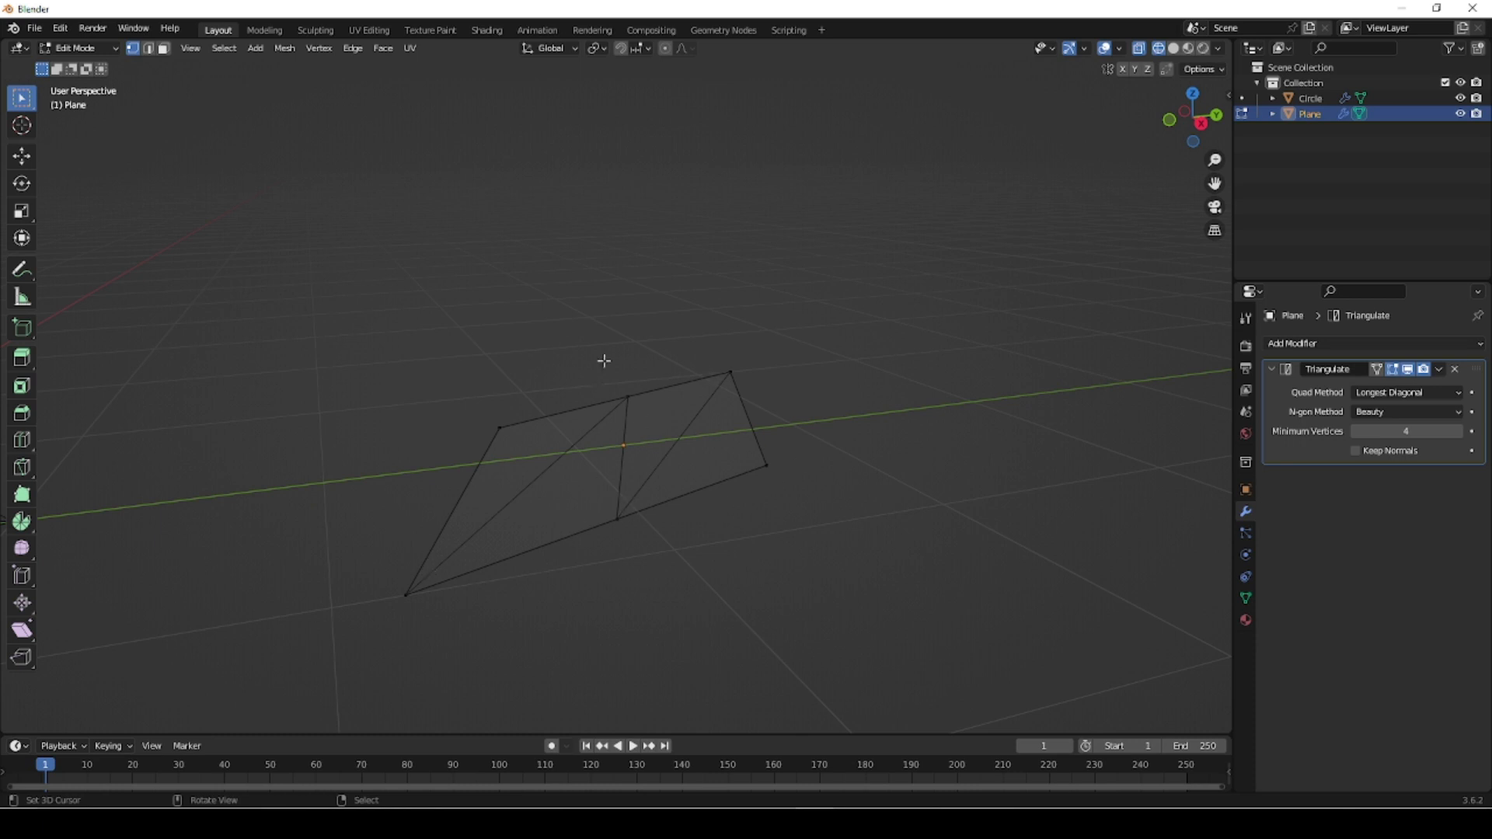
- Set the Minimum Vertices of the plane's Triangulate modifier to 5 and dissolve the edge across the plane's middle
click(1458, 433)
middle_drag(582, 609, 616, 596)
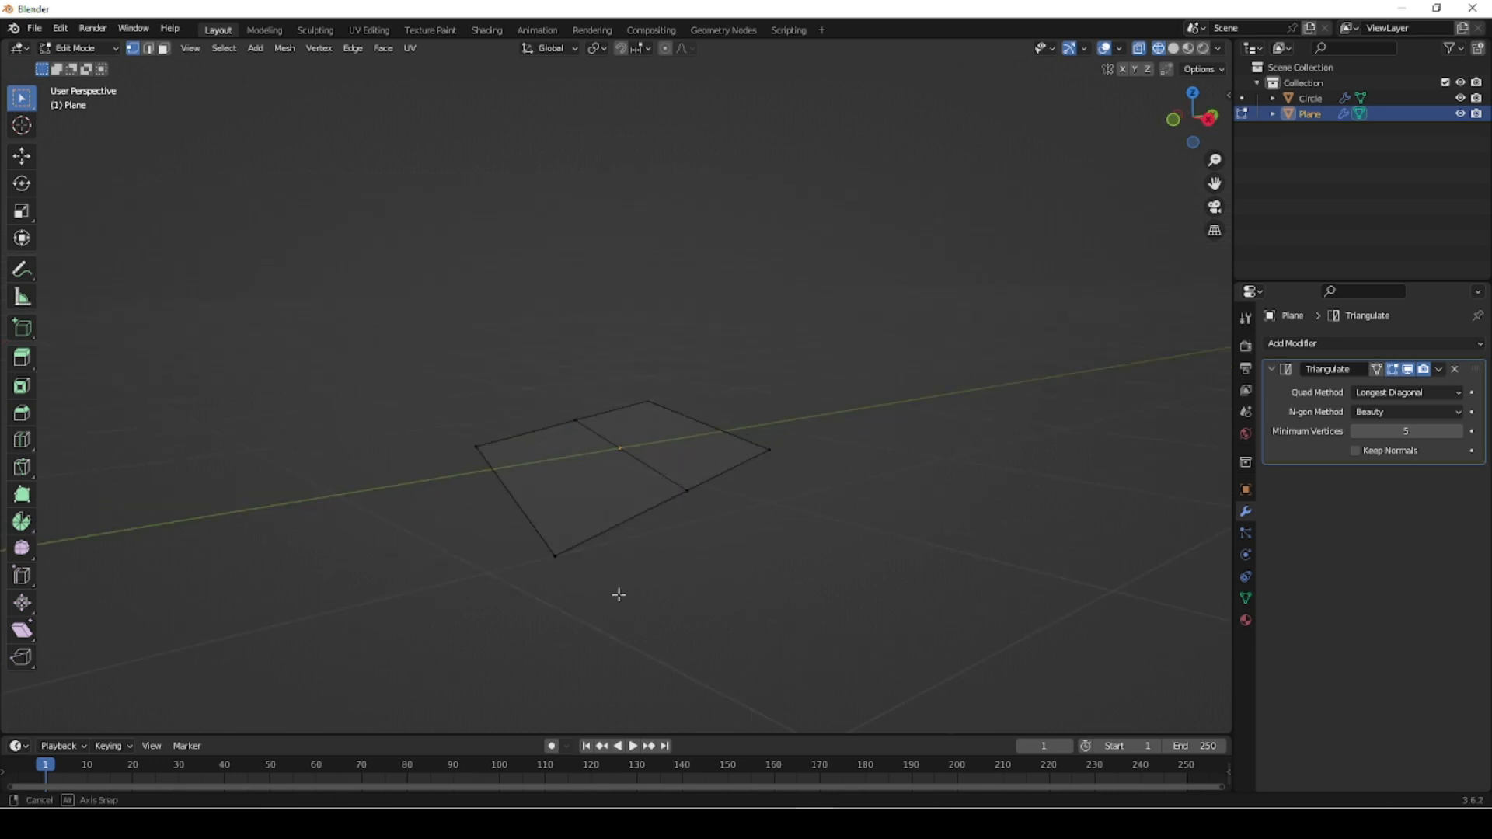
key(2)
click(676, 417)
click(646, 459)
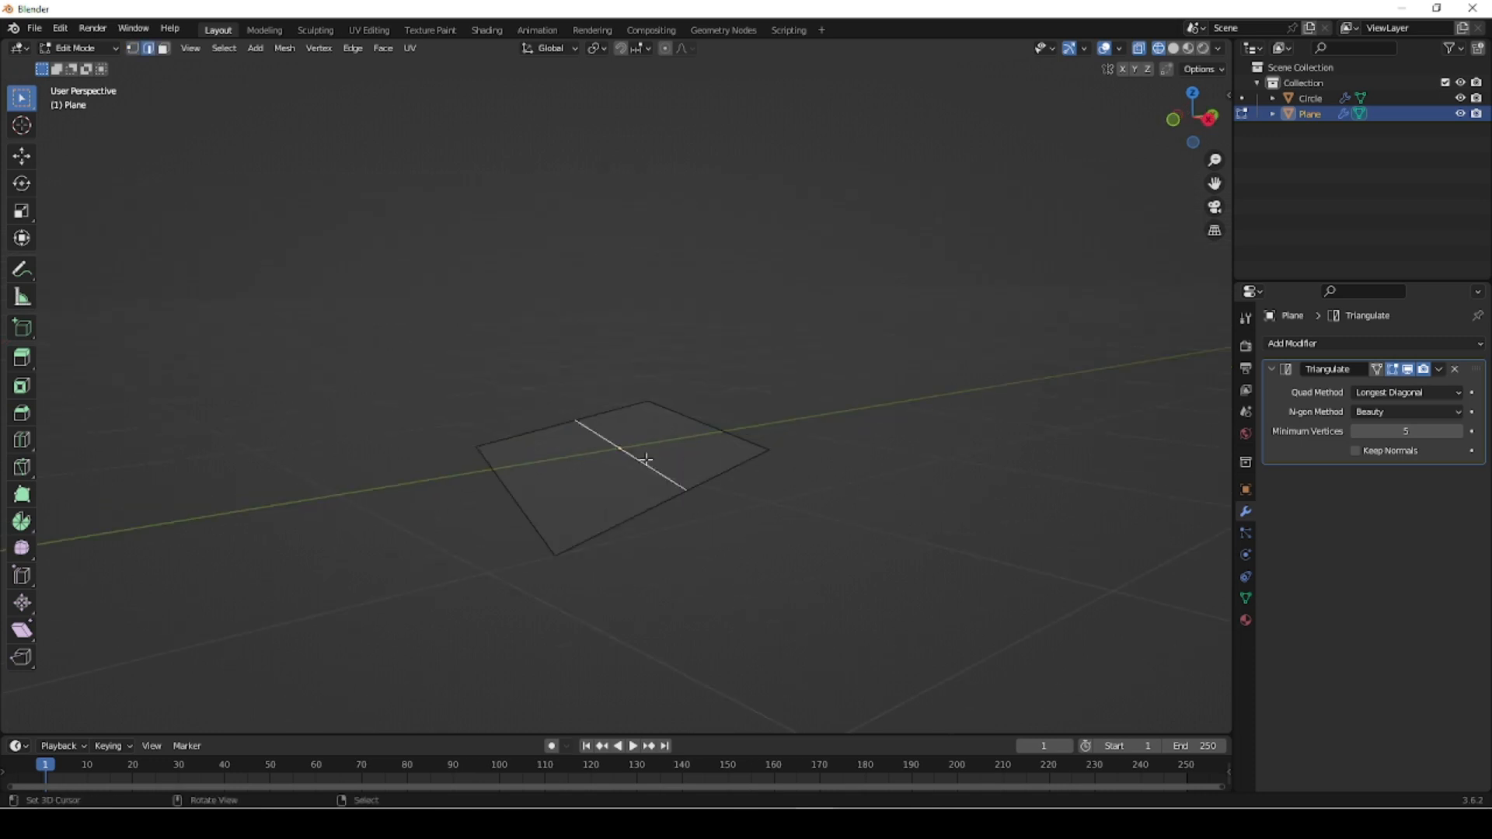
key(x)
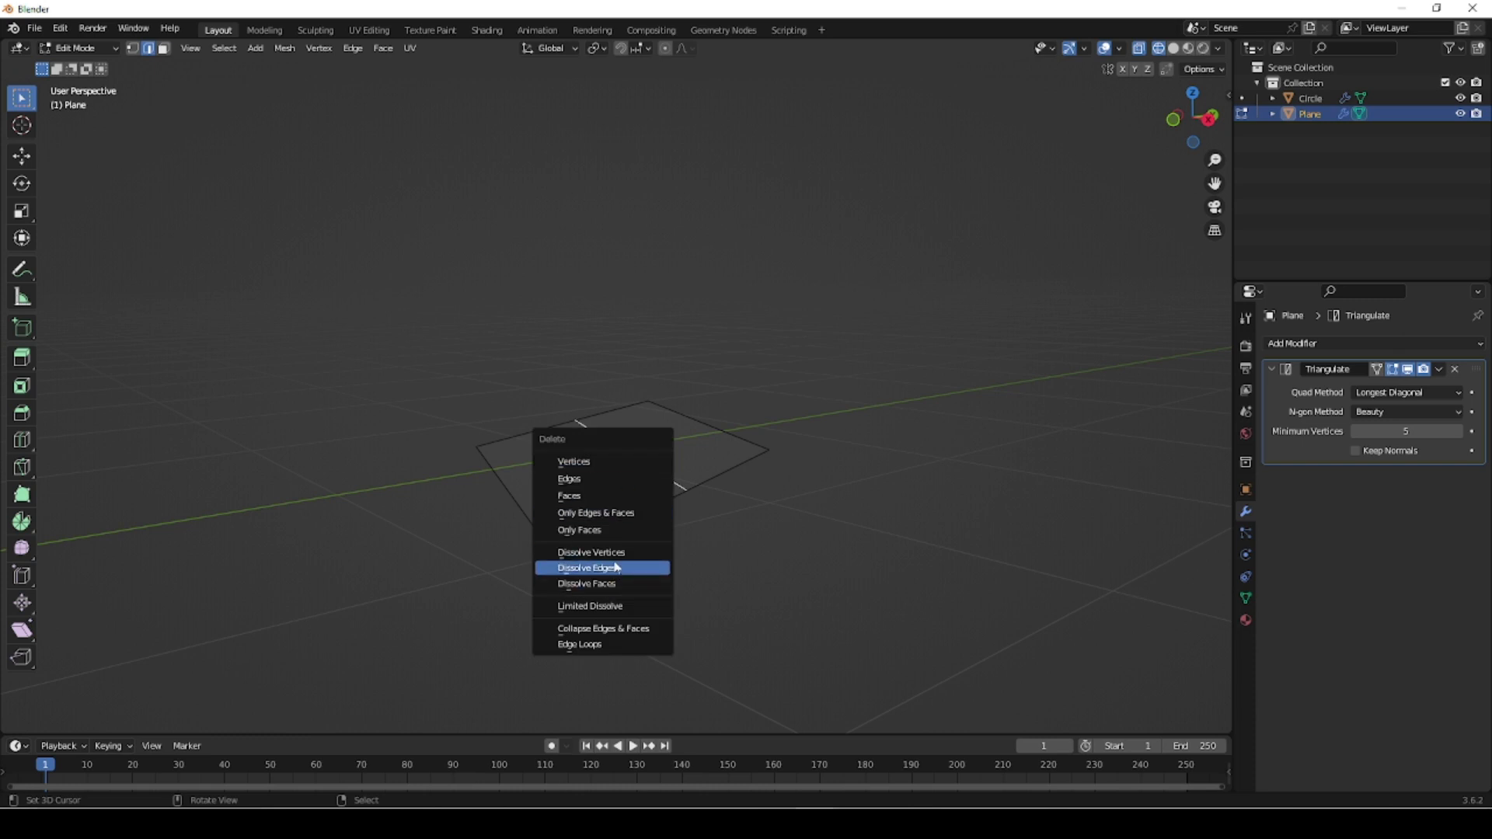
click(617, 573)
- Inspect the plane in solid shading and Object Mode and return to Edit Mode with vertex selection
click(1172, 49)
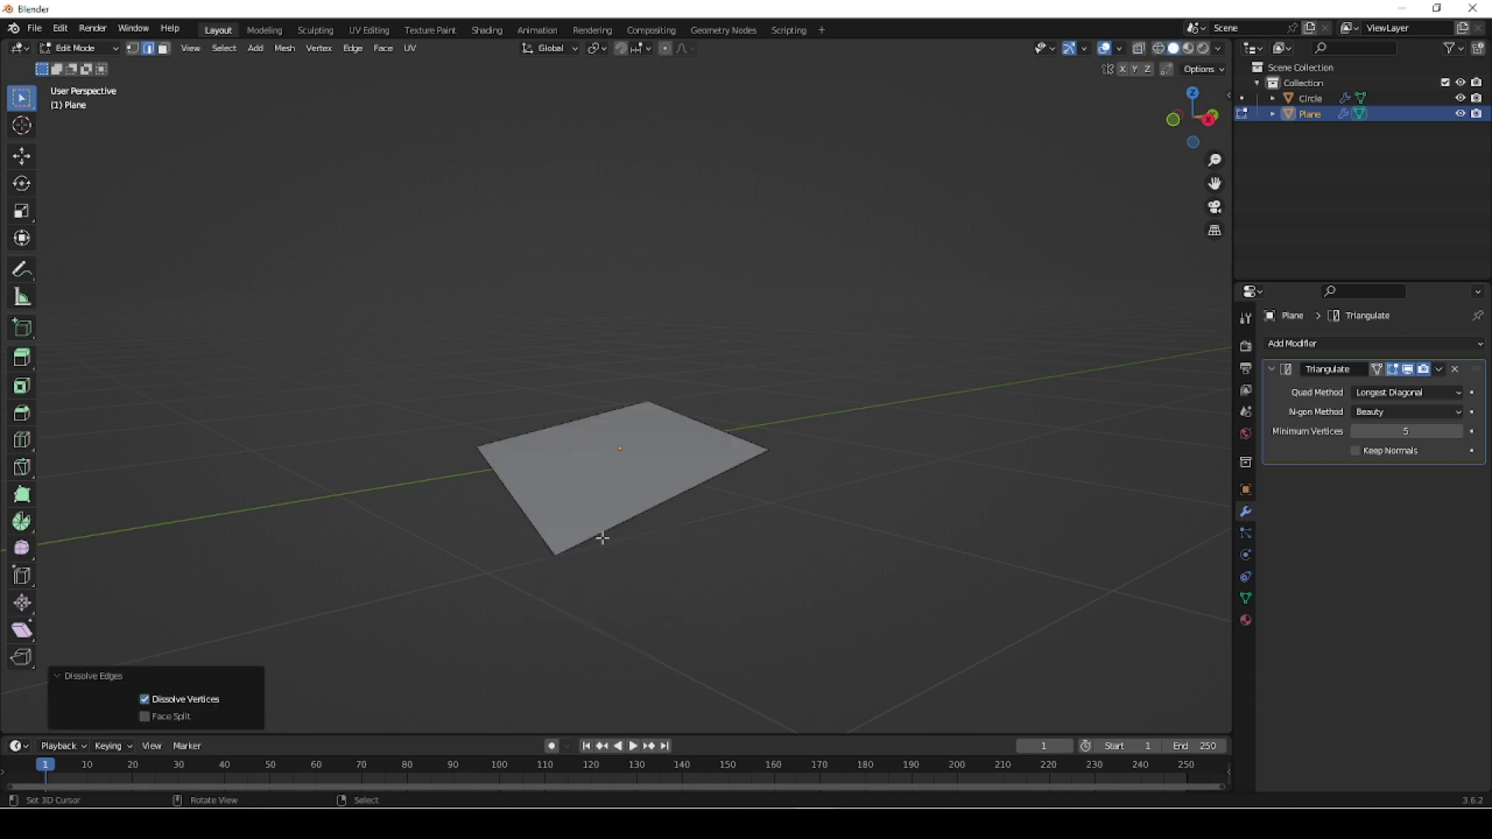
middle_drag(706, 522, 699, 523)
key(Tab)
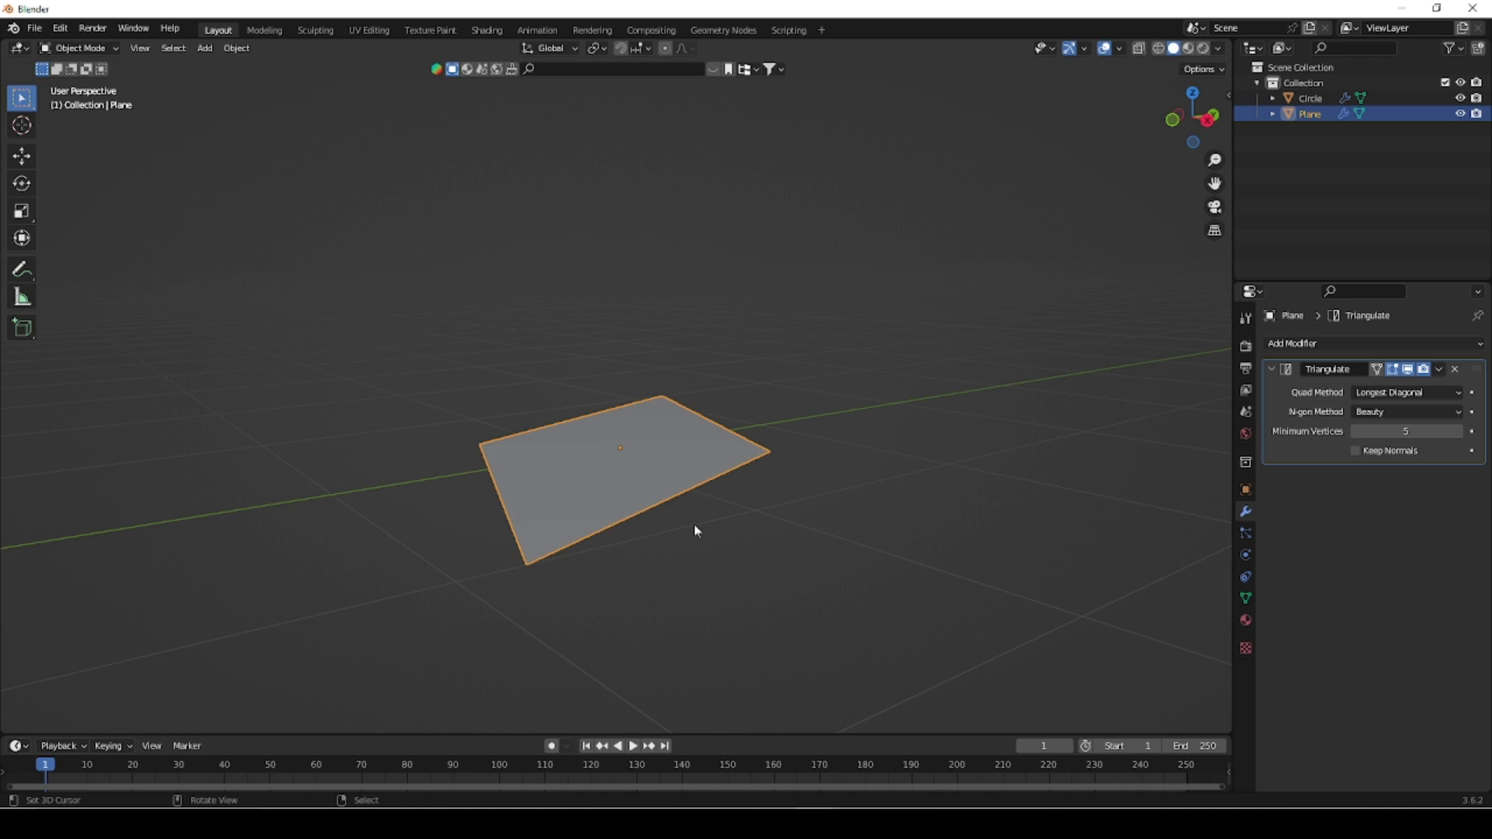
key(Tab)
key(1)
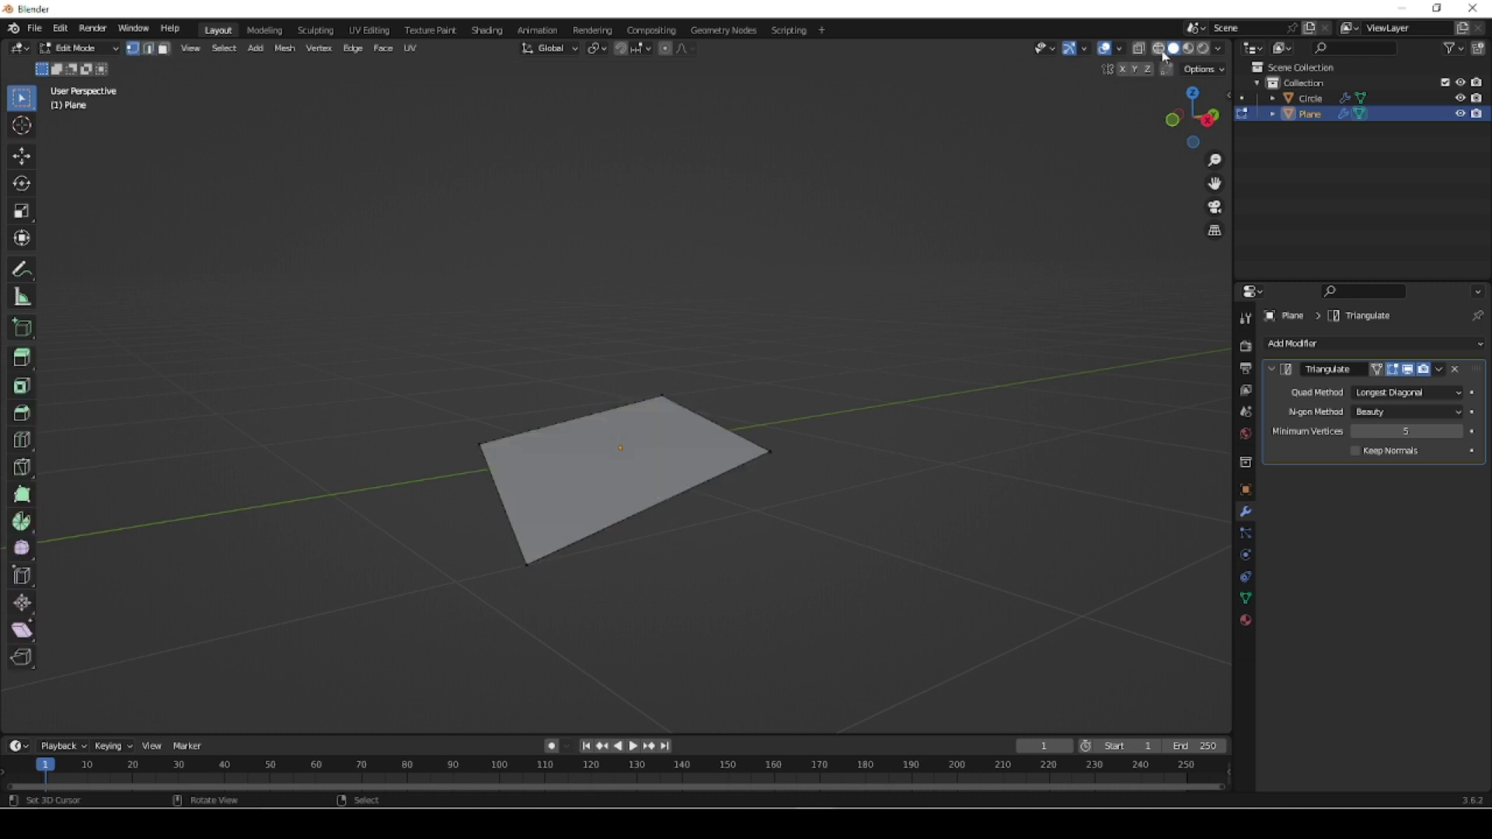
- In wireframe shading, add one centred loop cut between the plane's two longer sides, with no slide
click(1159, 50)
key(2)
click(660, 499)
key(ctrl+r)
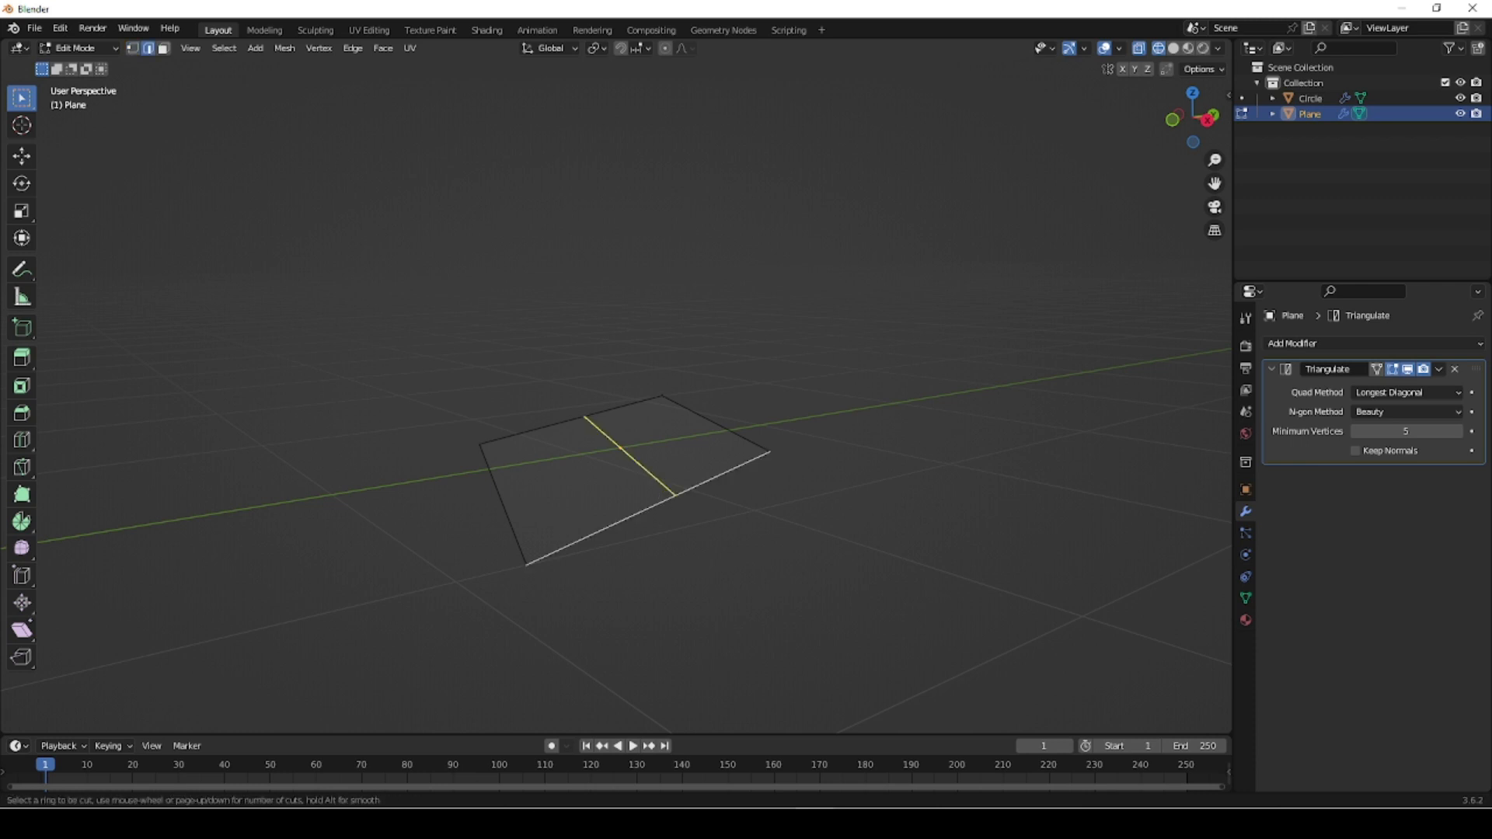
click(660, 496)
right_click(660, 496)
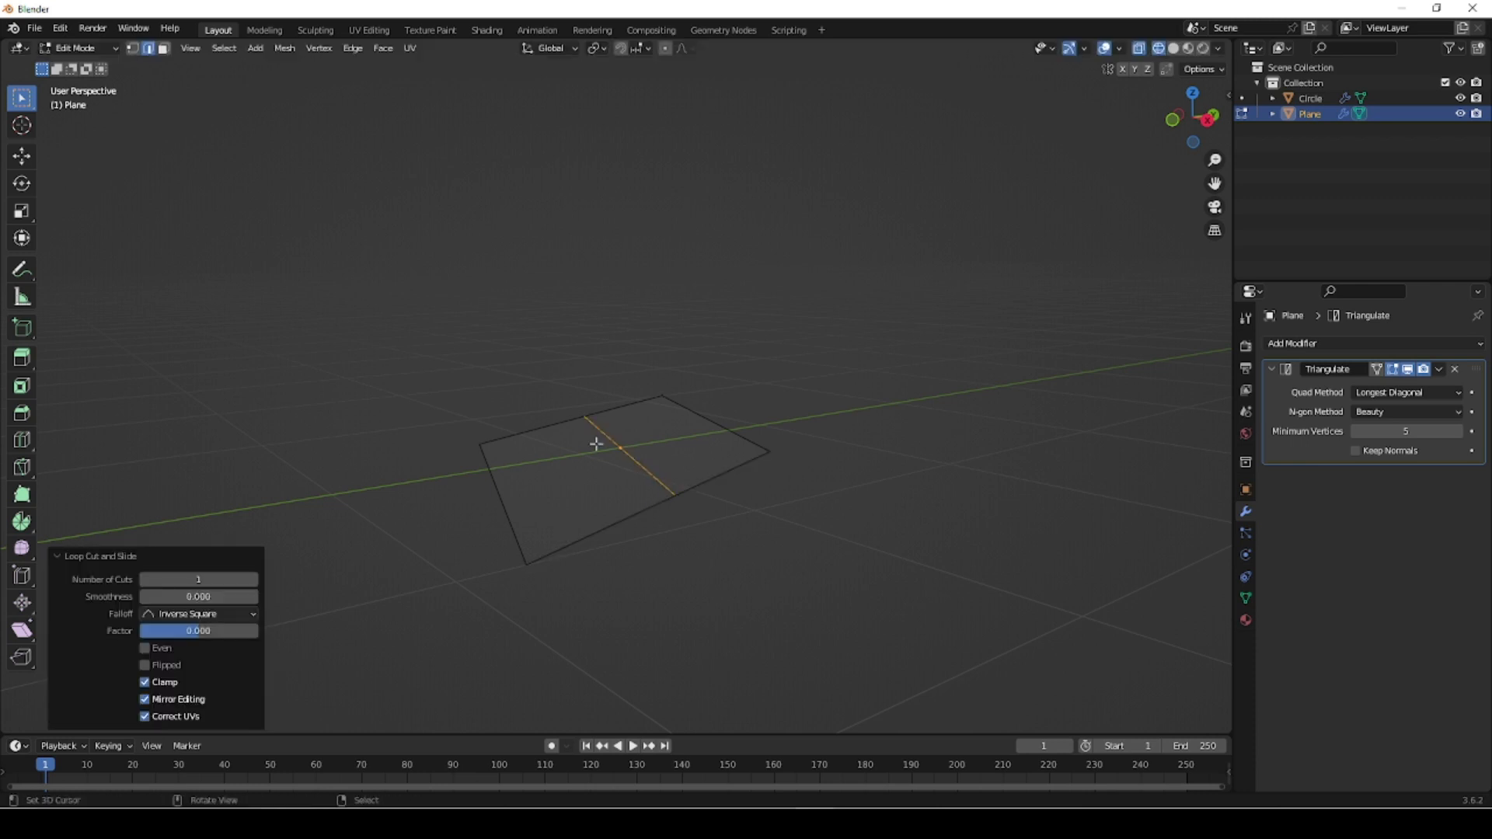
- Delete the plane's centre edge together with its faces and check the remaining outline in Object Mode with solid shading
key(x)
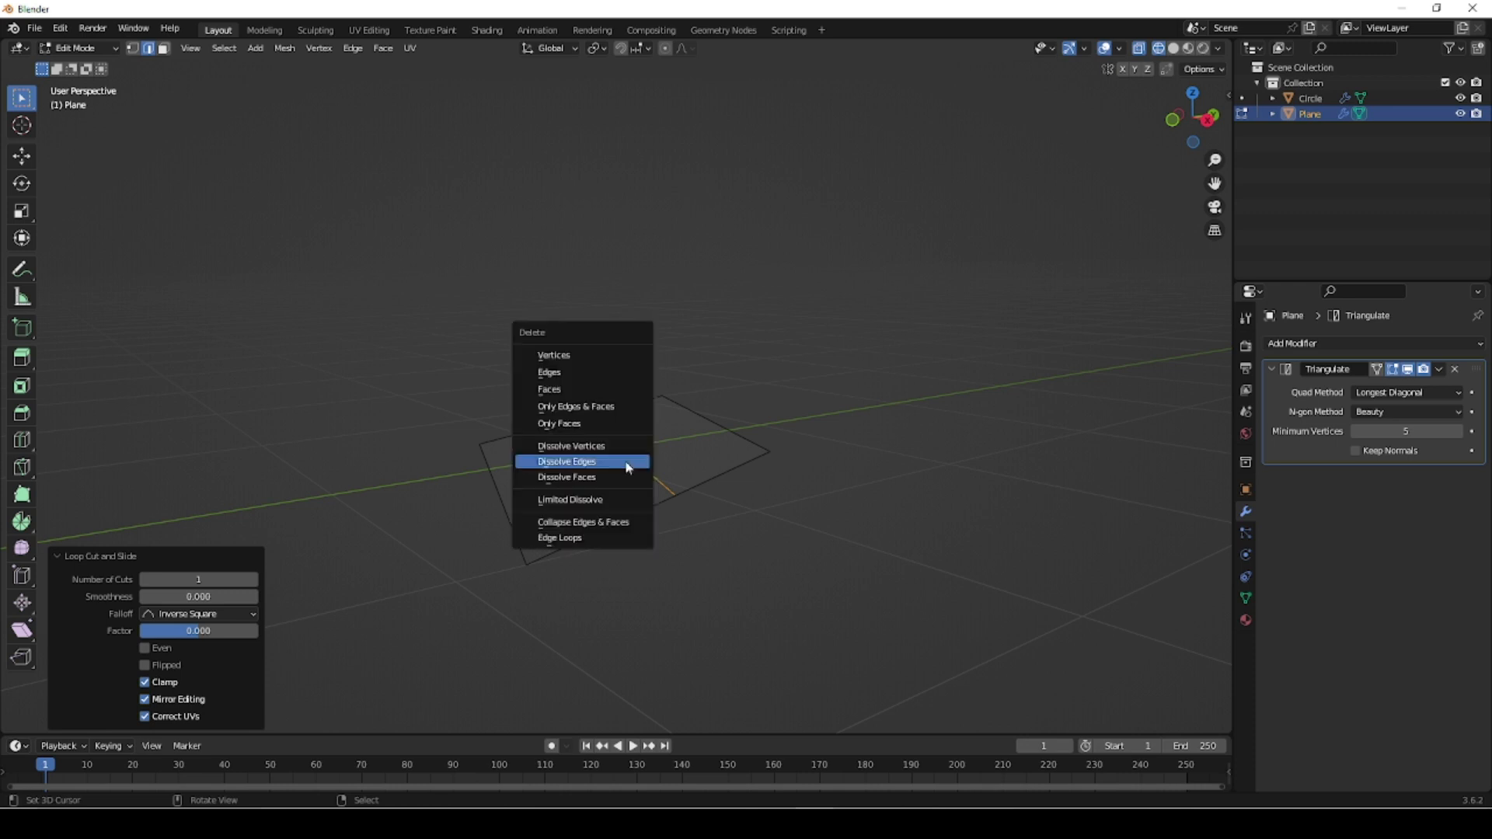
click(658, 377)
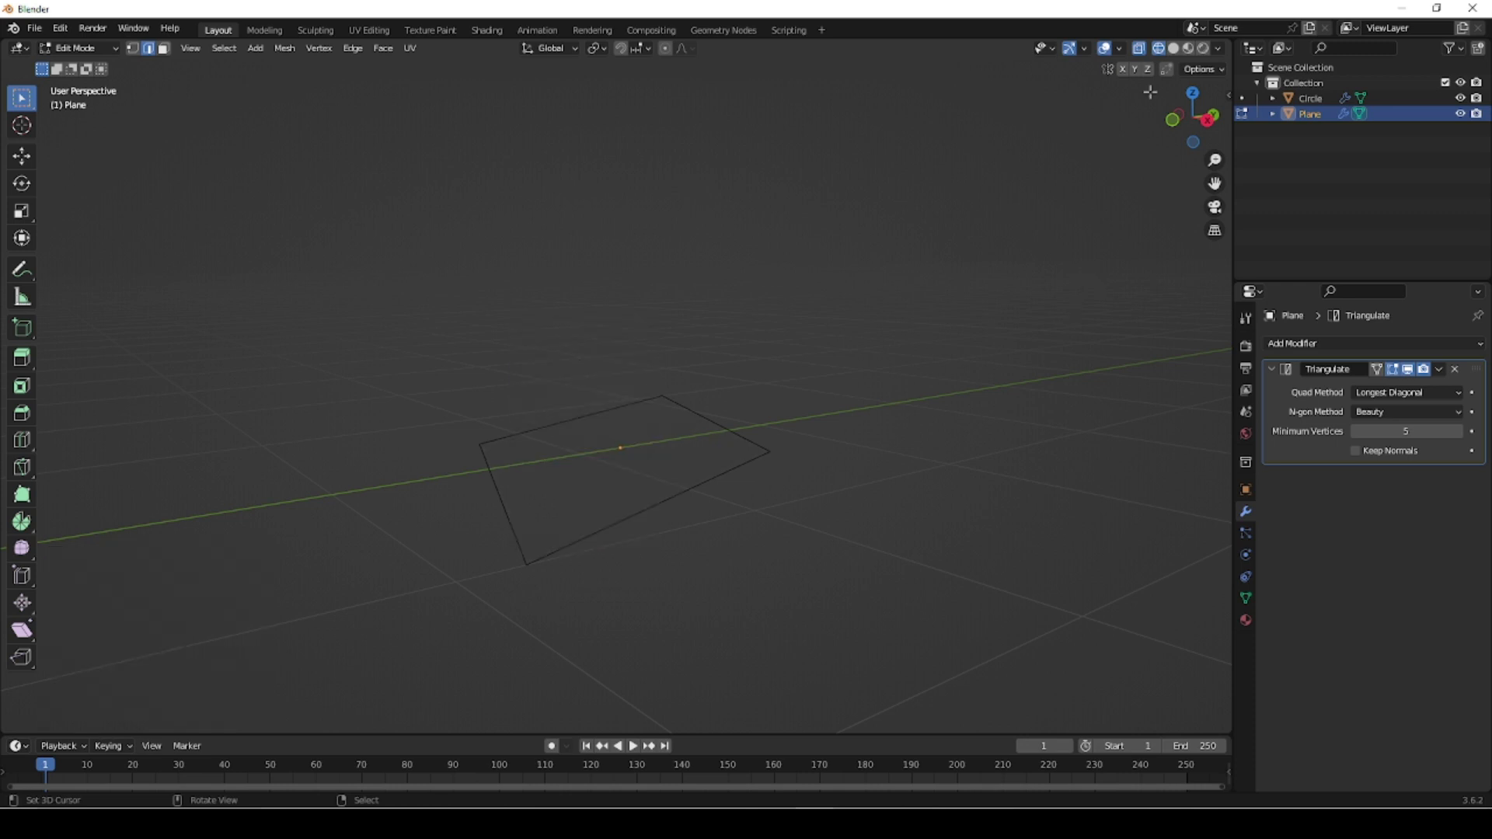
click(1174, 49)
key(Tab)
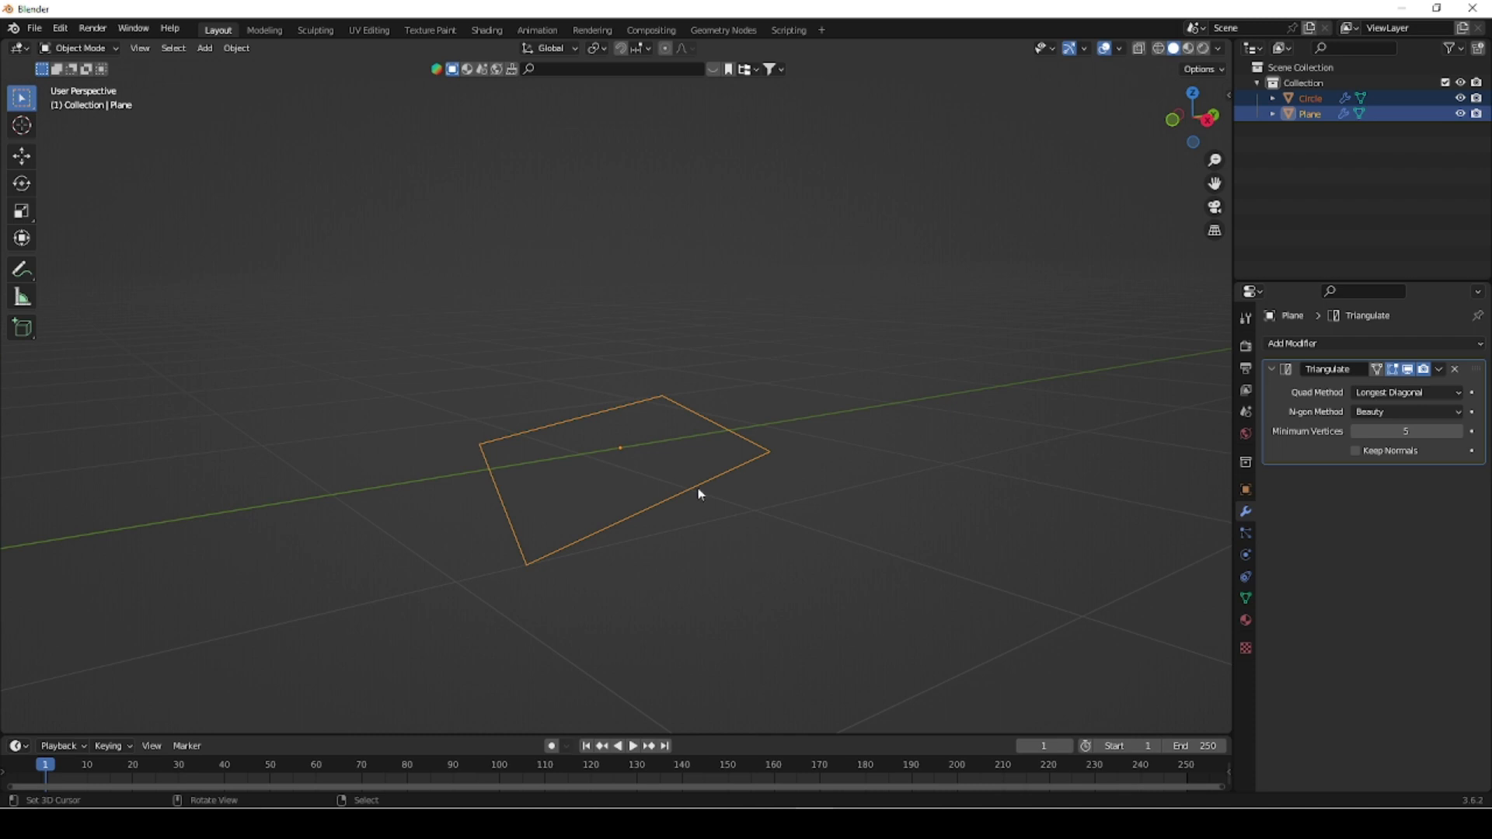
right_click(668, 520)
right_click(648, 507)
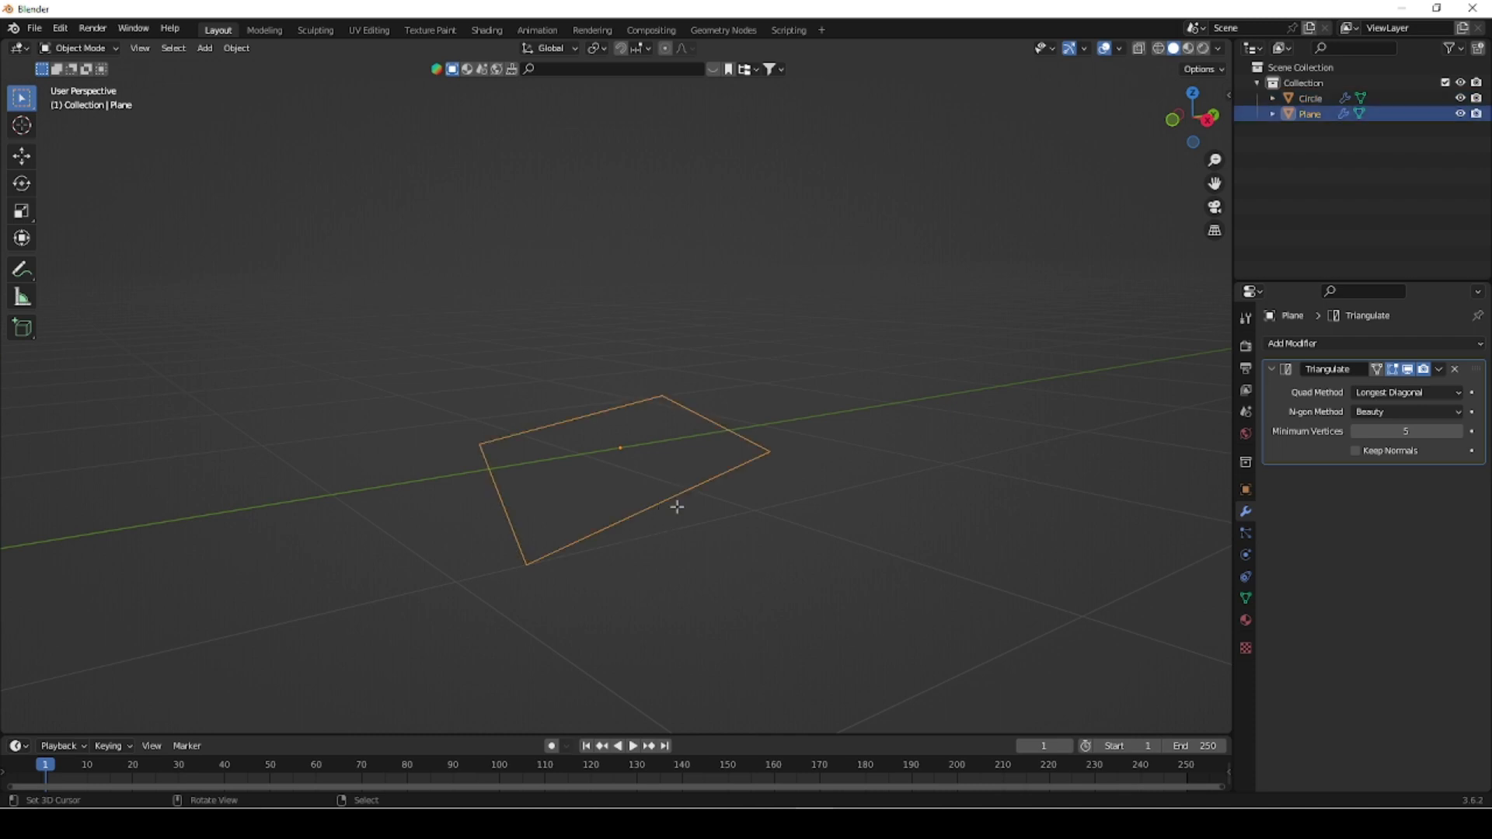
- Fill the plane's whole outline with a single face and clear the selection in vertex selection mode
key(Tab)
key(a)
key(f)
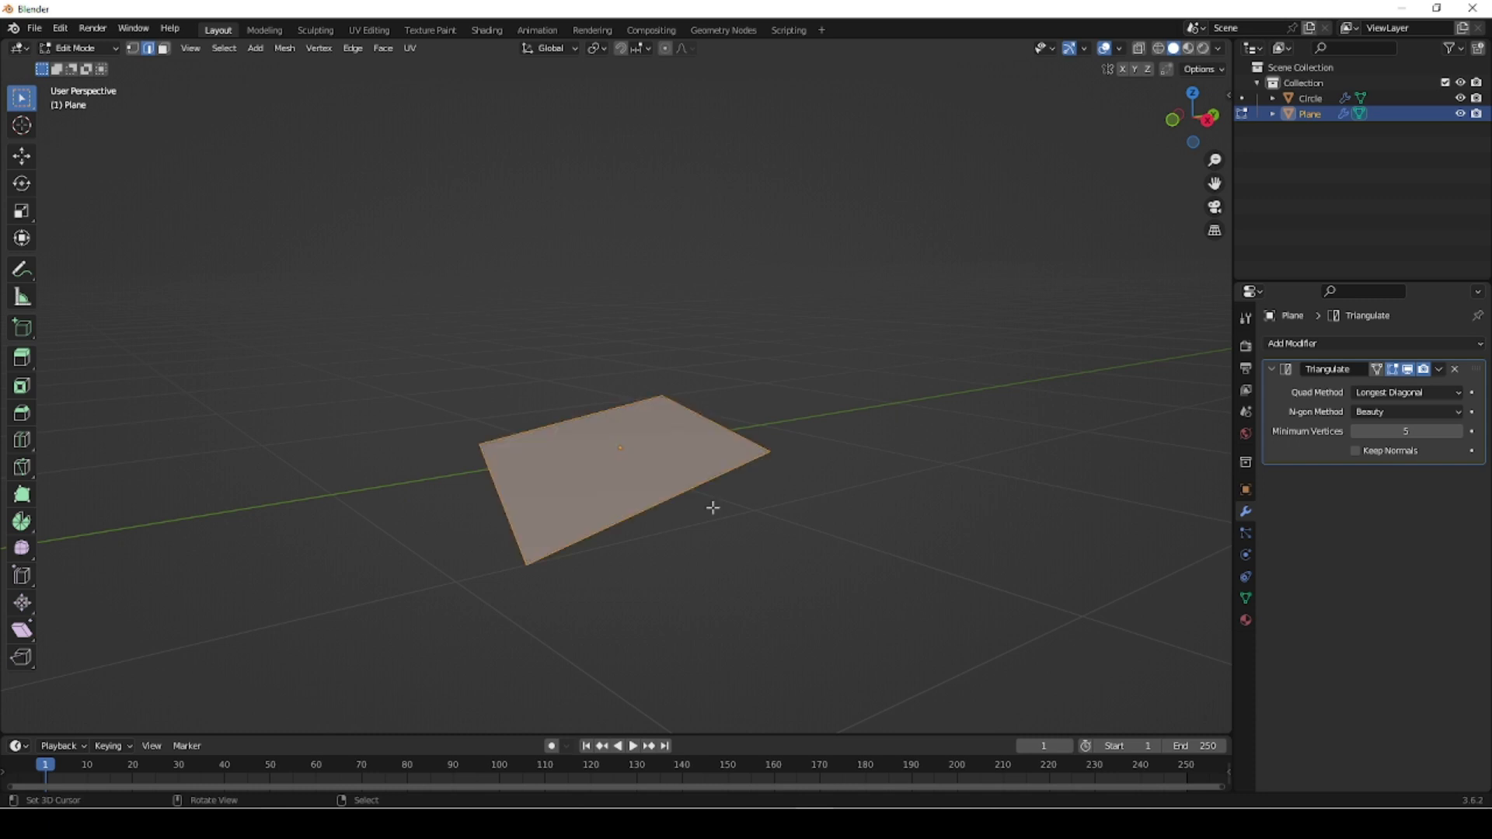
key(alt+a)
key(1)
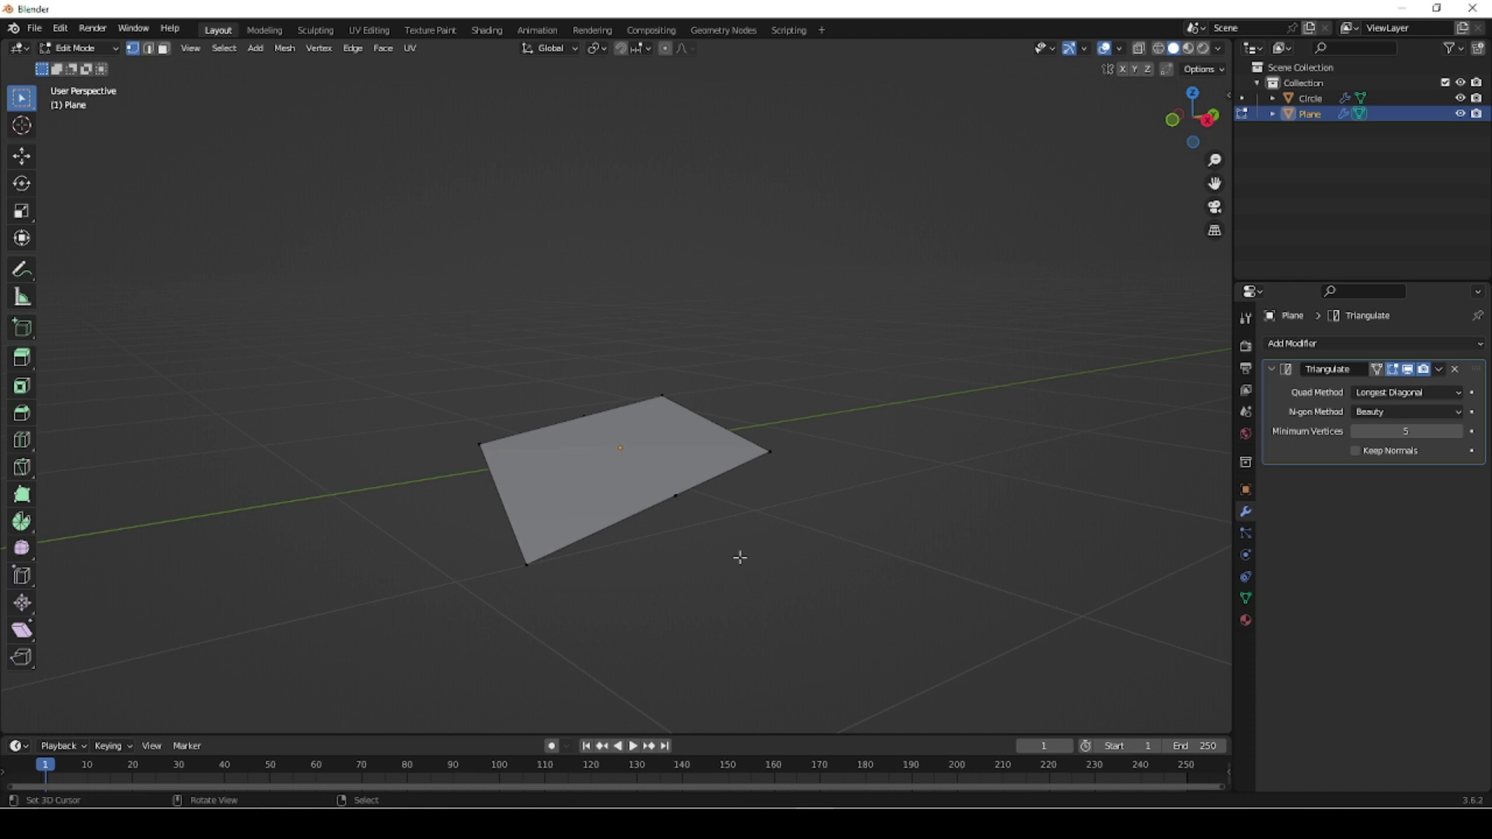
- Move the midpoint vertex of the plane's front long side up about 0.26 m along Z
middle_drag(659, 550, 722, 503)
click(726, 487)
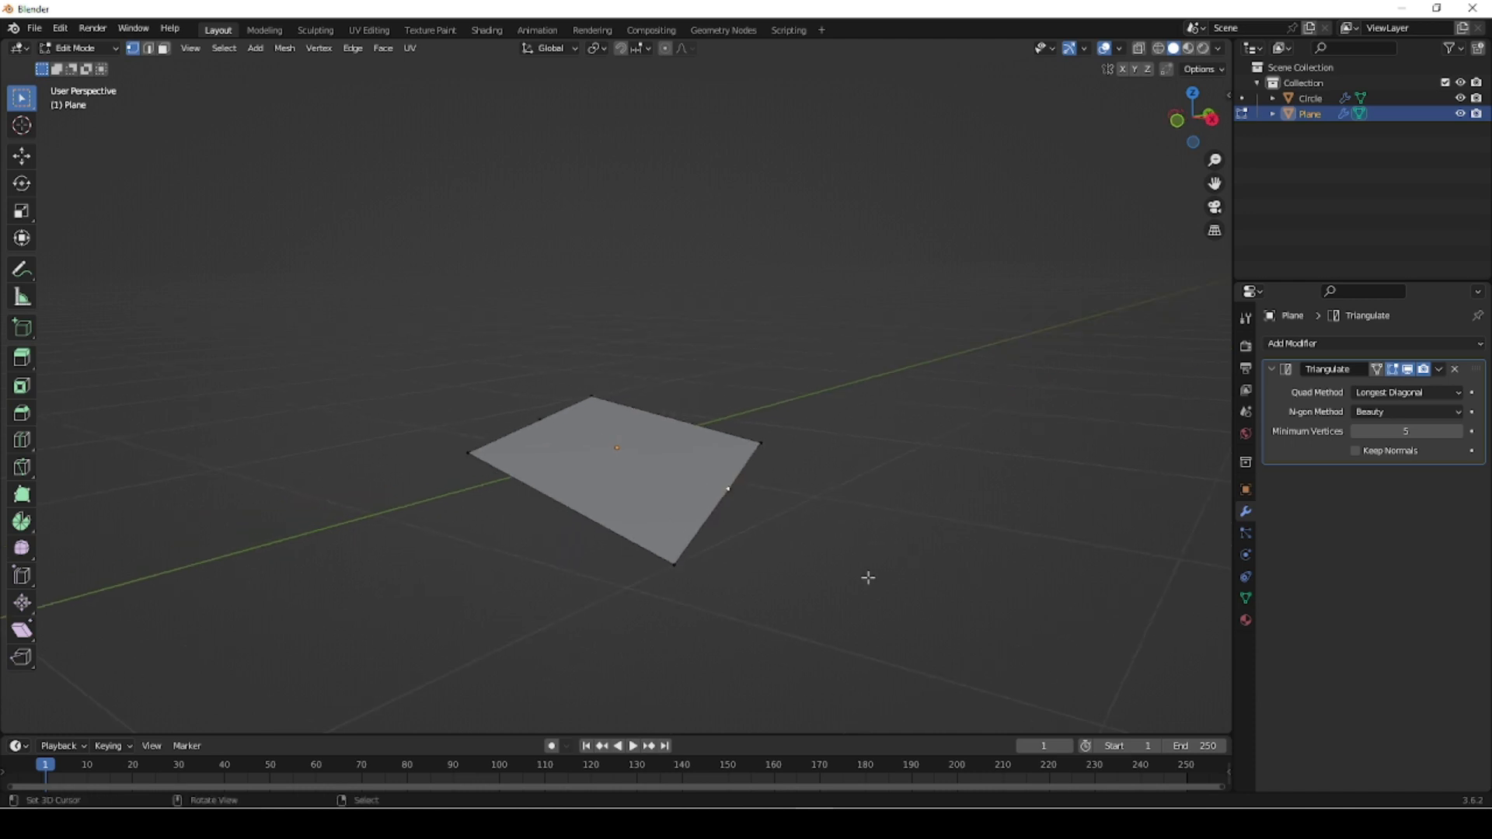
key(g)
key(z)
click(816, 556)
middle_drag(816, 556, 752, 599)
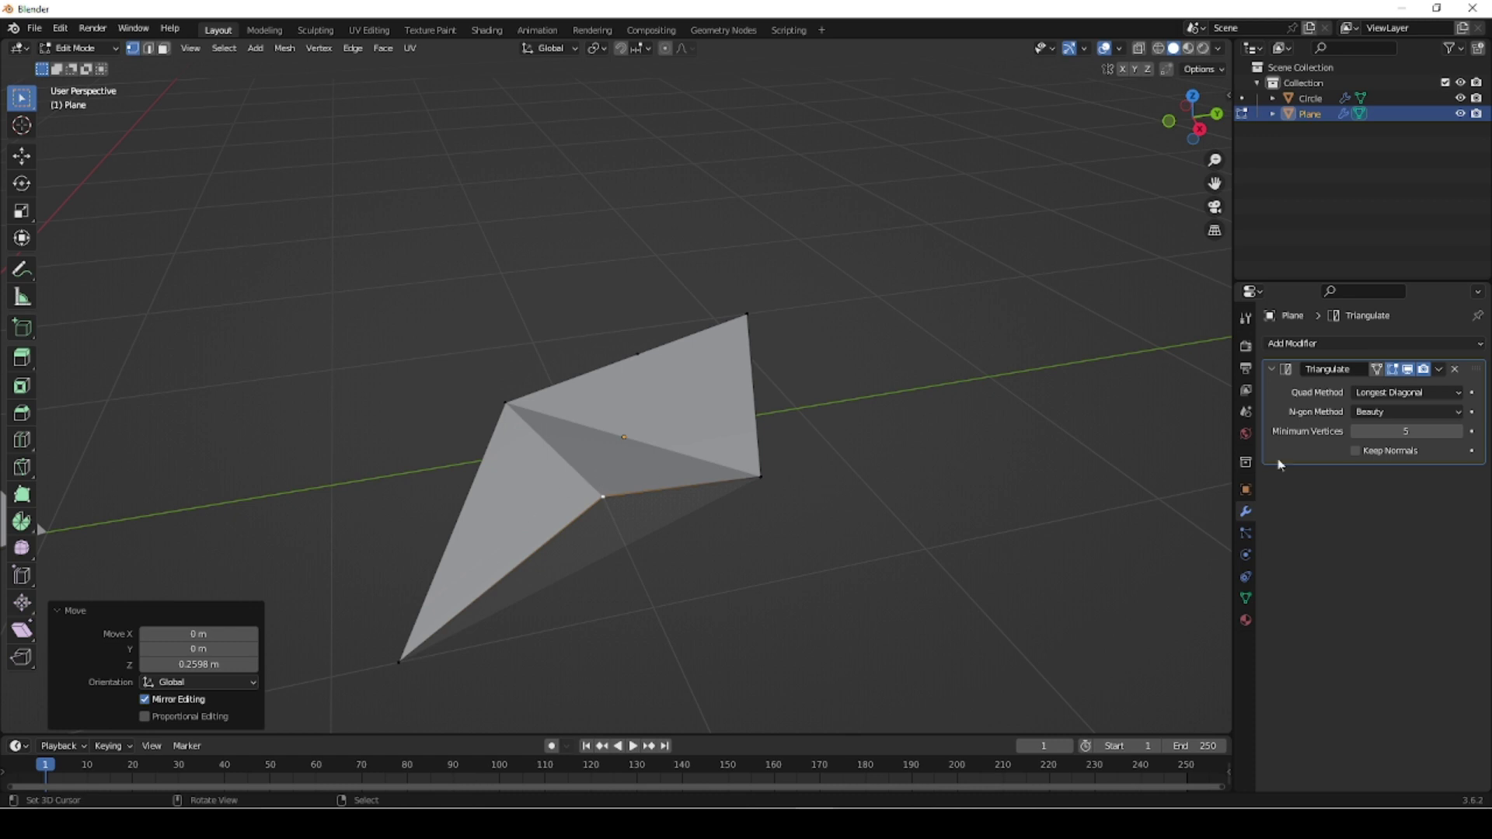
- Show the bent plane in wireframe and set its Triangulate modifier's Minimum Vertices to 7
click(1159, 49)
mouse_move(738, 430)
middle_down()
mouse_move(769, 456)
mouse_move(948, 436)
middle_up()
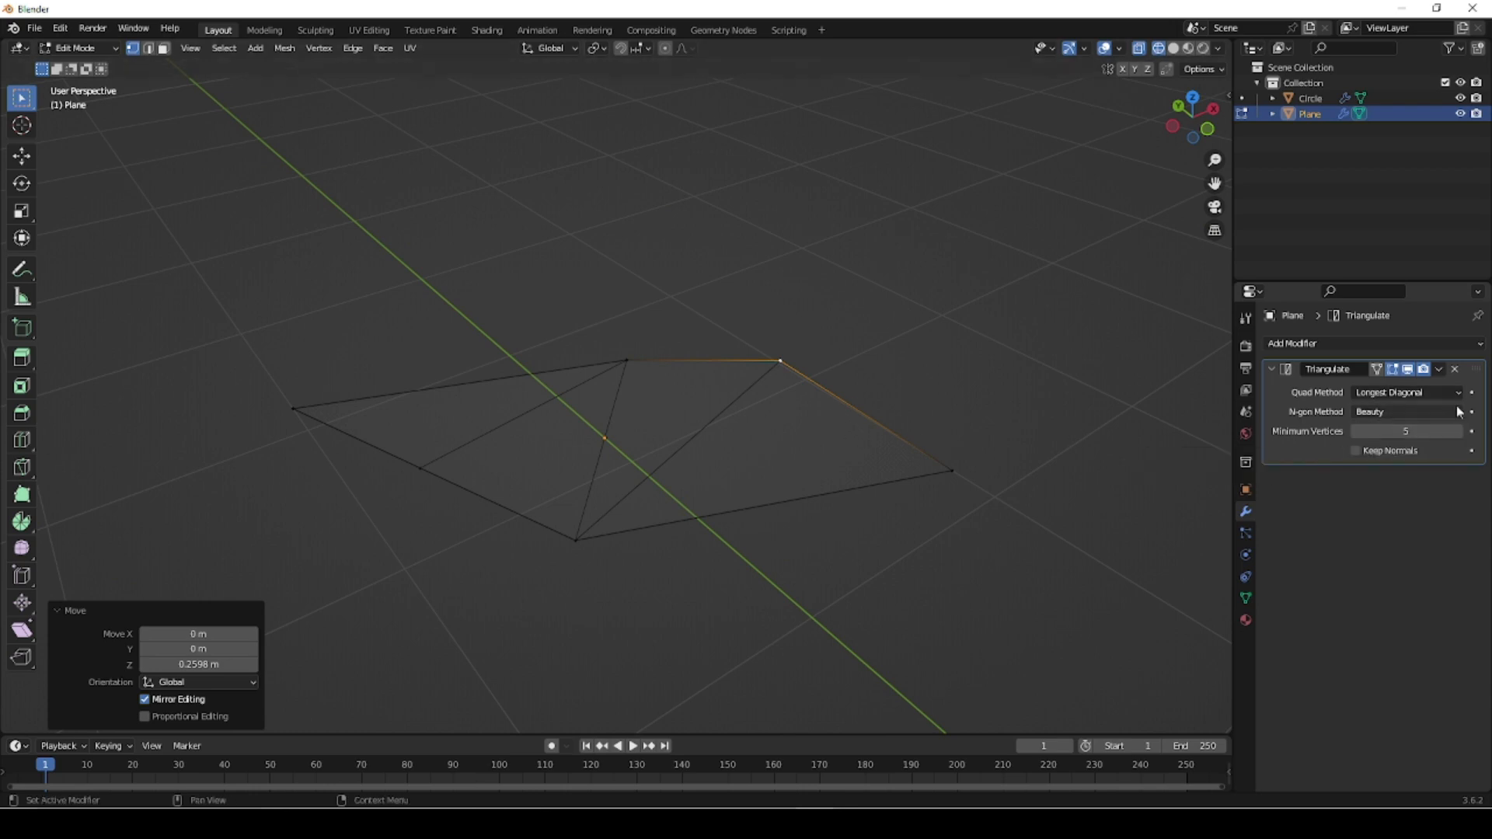
click(1460, 432)
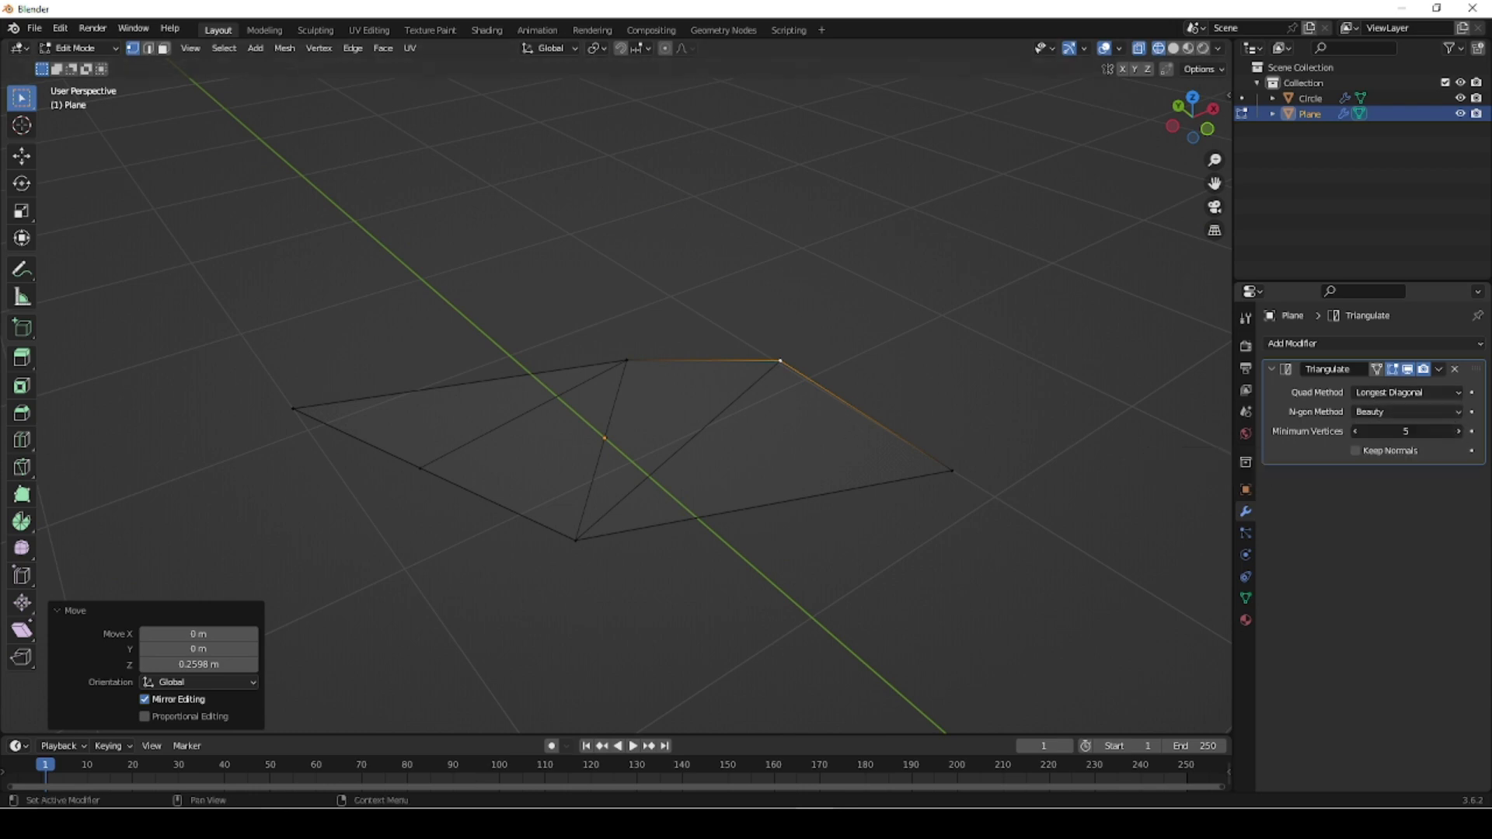
click(1460, 432)
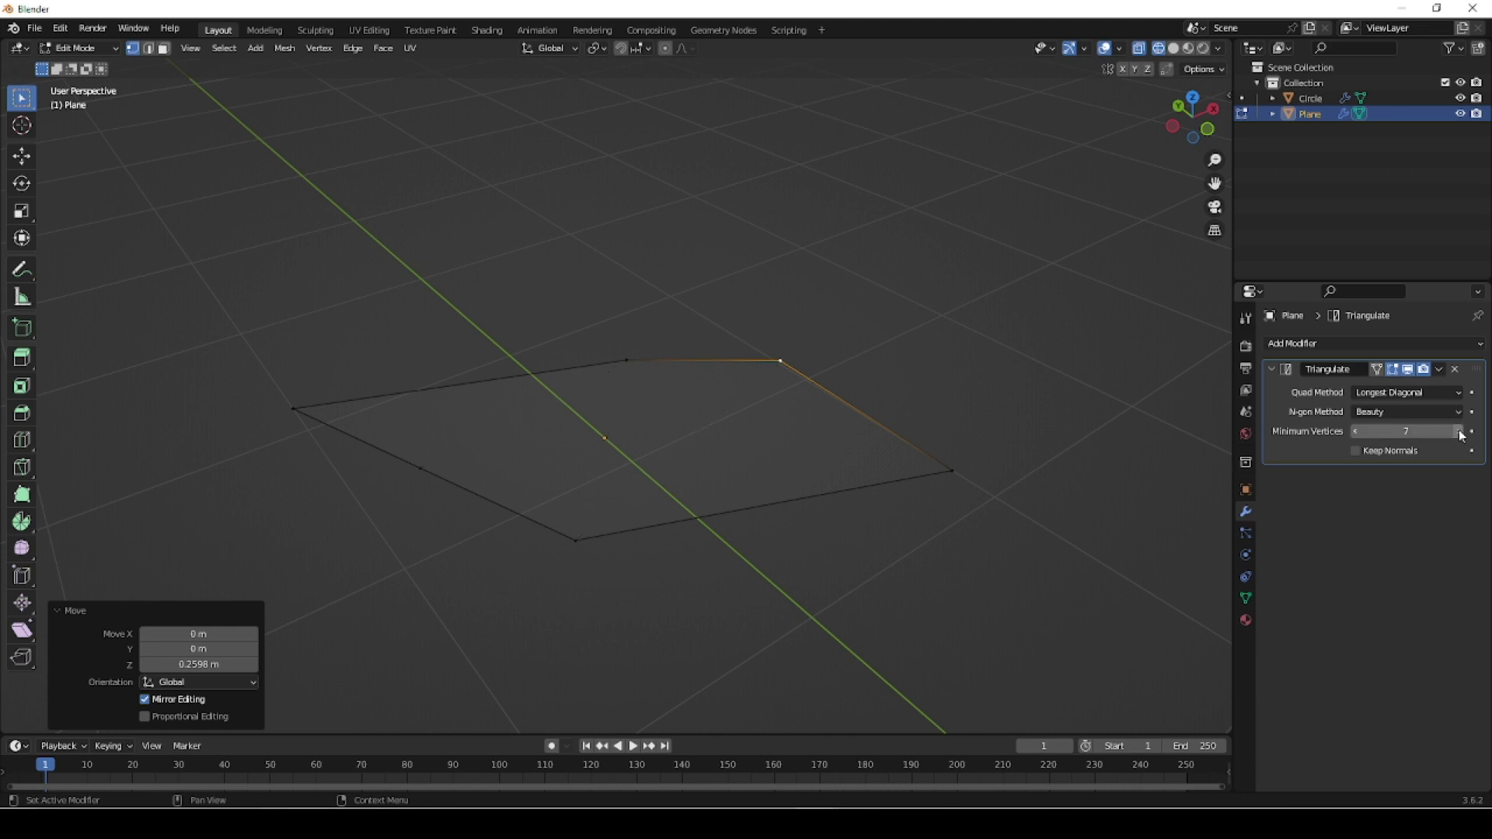
click(1355, 432)
click(1459, 431)
middle_drag(840, 607, 699, 577)
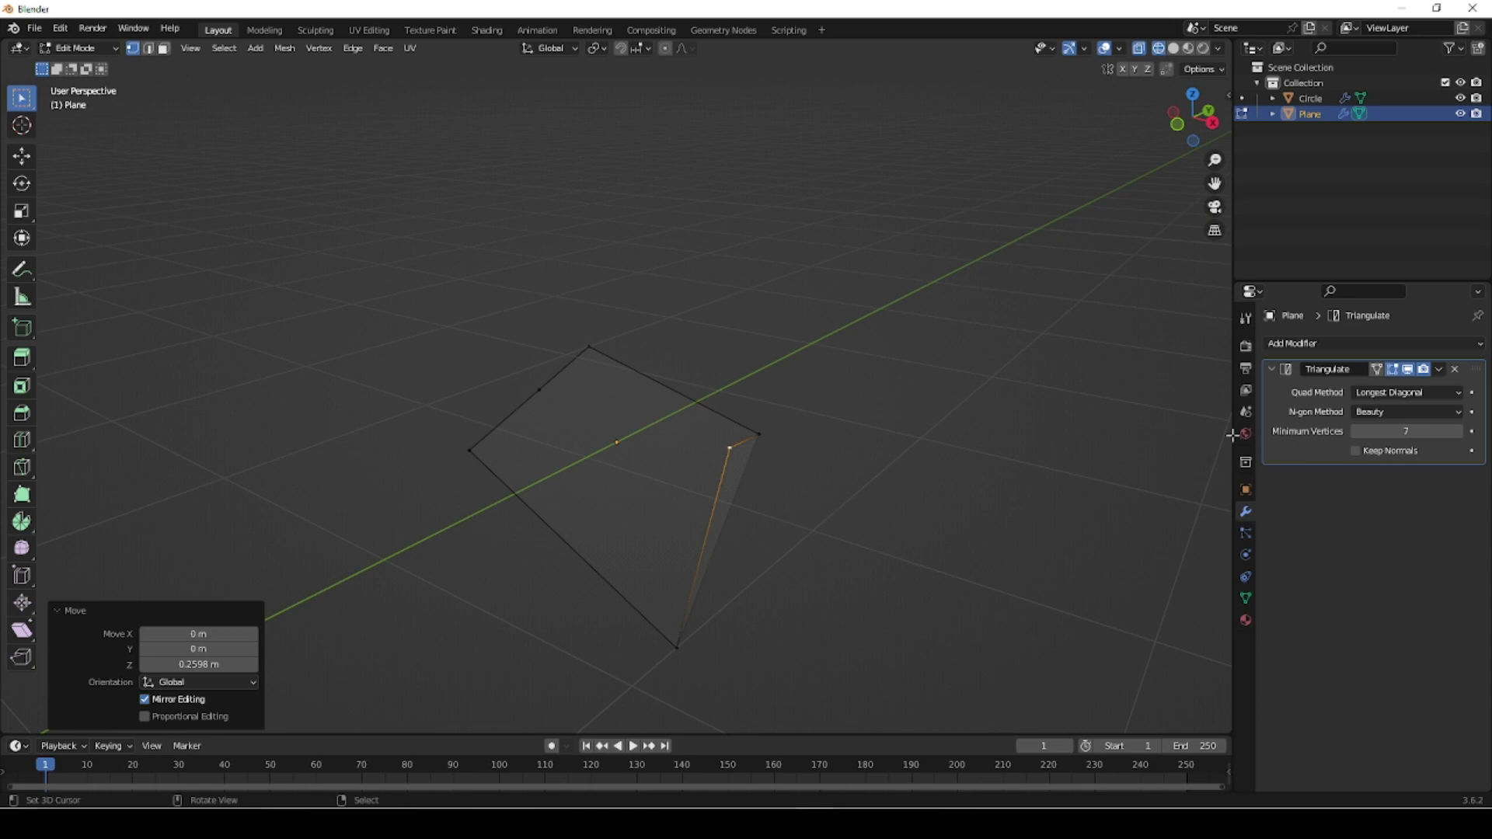
middle_drag(900, 571, 886, 513)
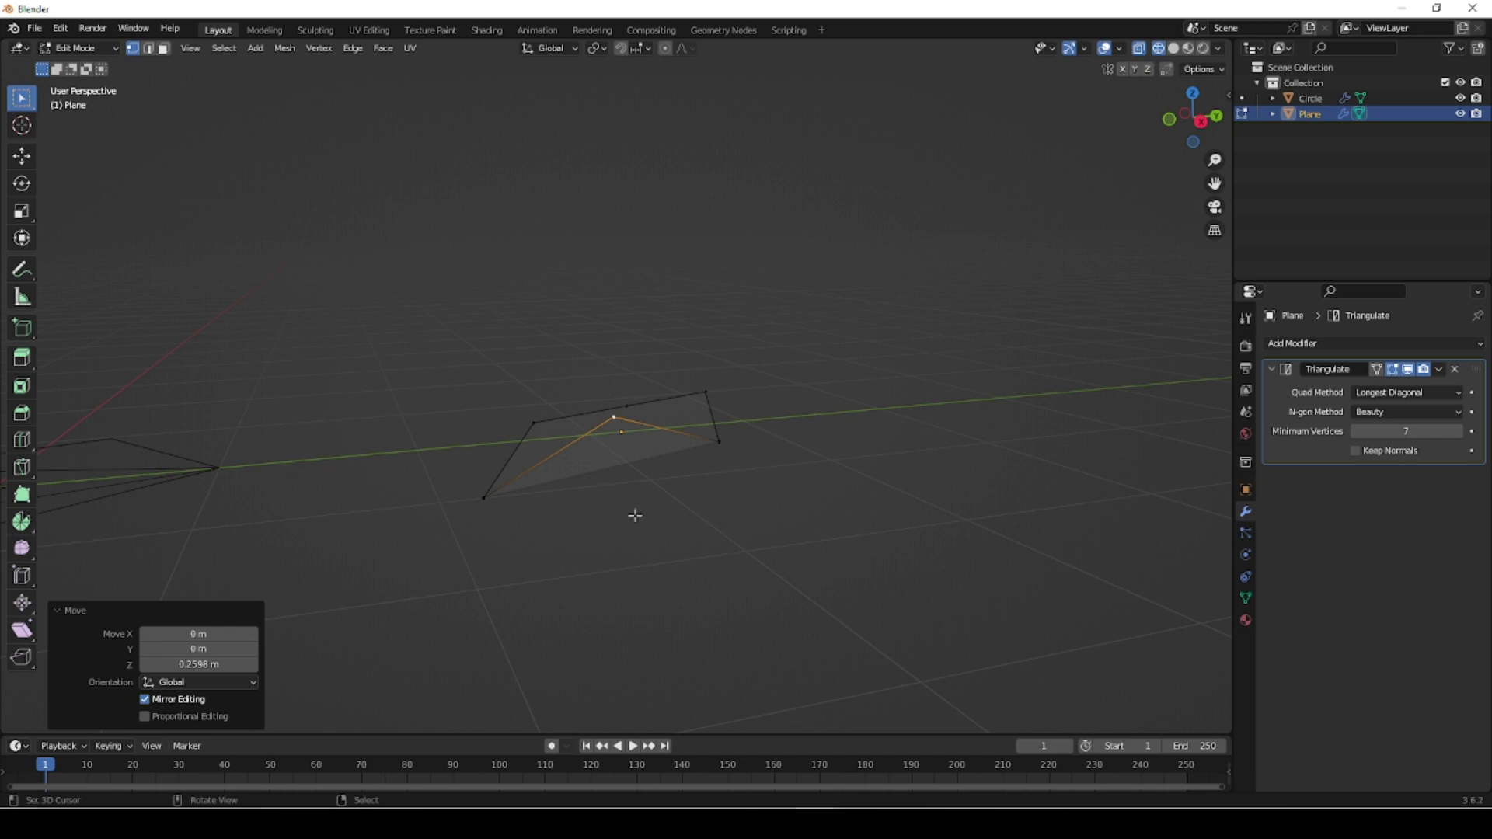
- Leave Edit Mode and delete both the plane and the circle from the scene
key(a)
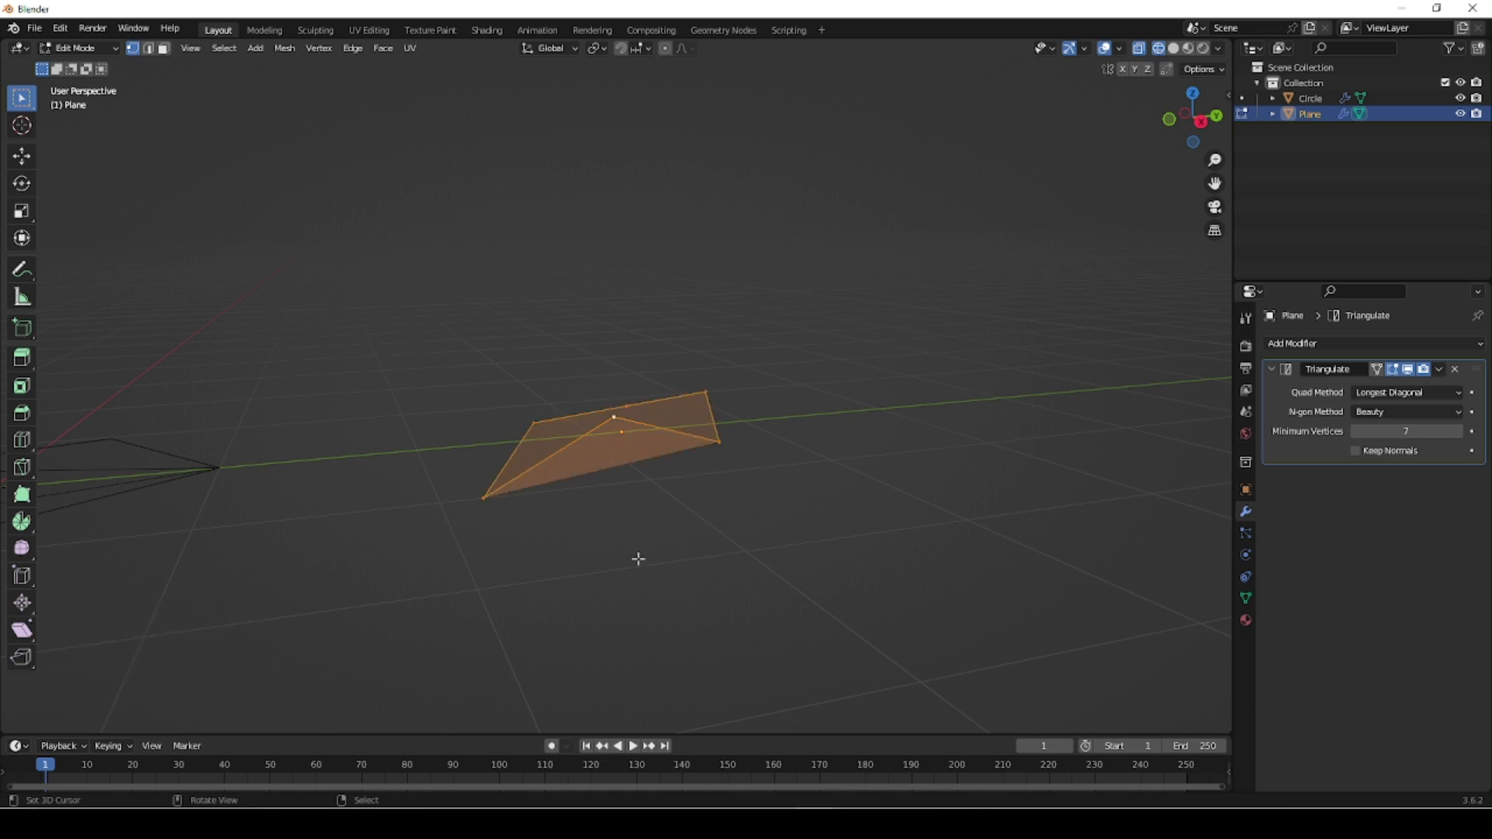
key(x)
key(Tab)
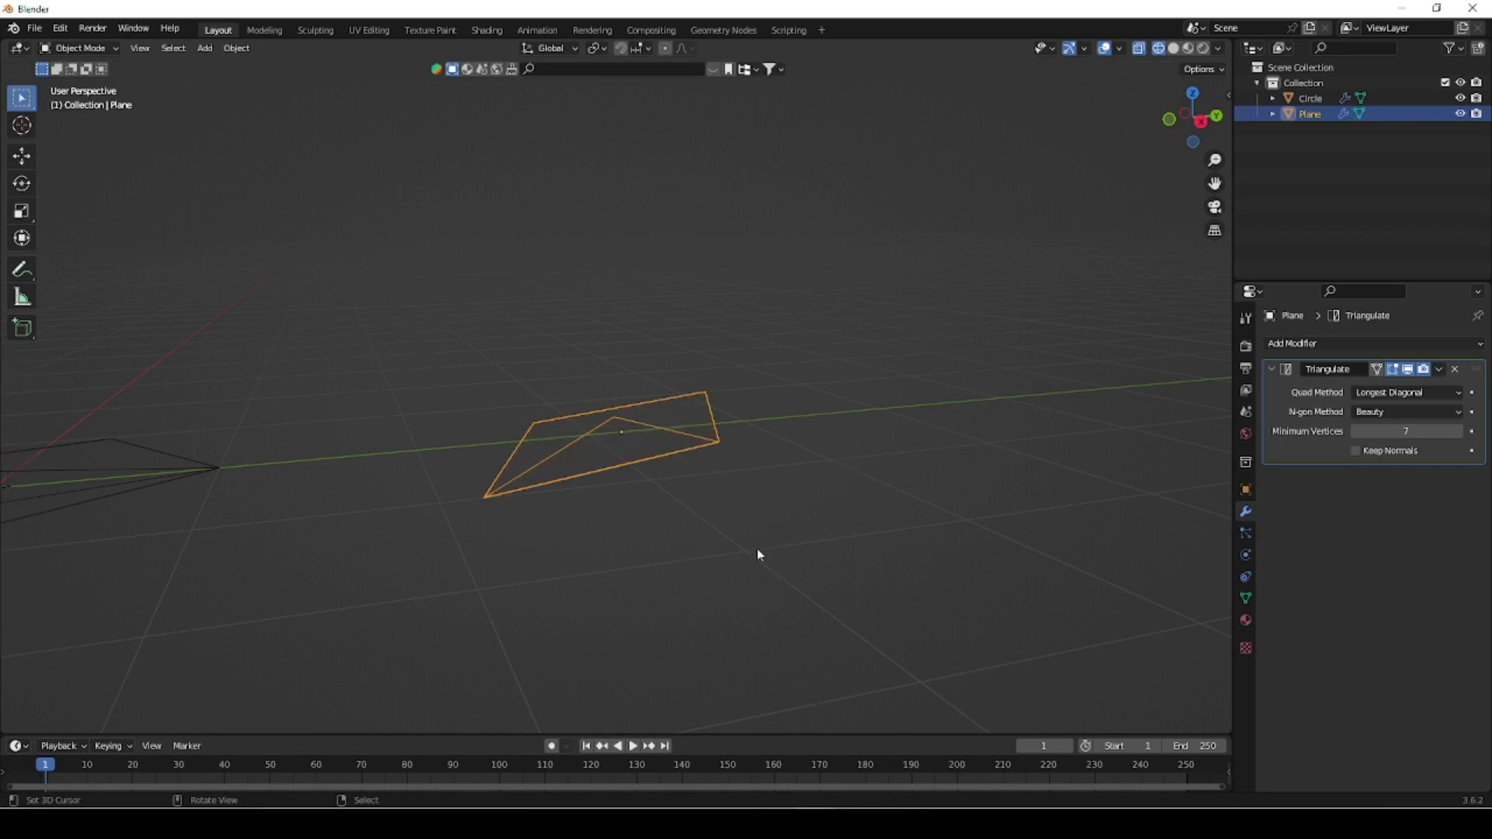
key(a)
key(Delete)
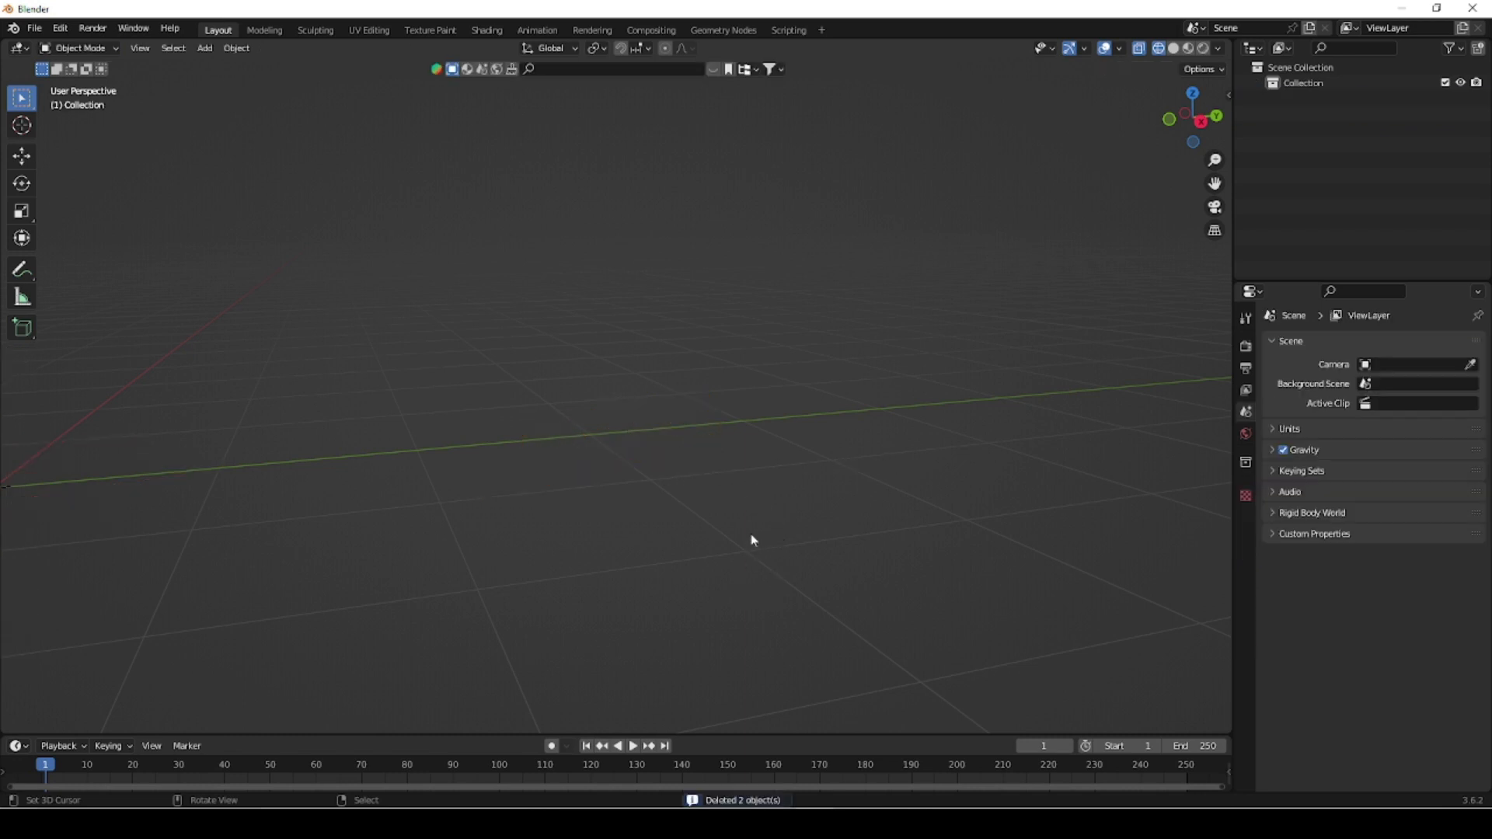
- Add a new 2 m mesh plane at the world origin
shift+middle_drag(507, 533, 1059, 519)
shift+middle_drag(842, 509, 760, 530)
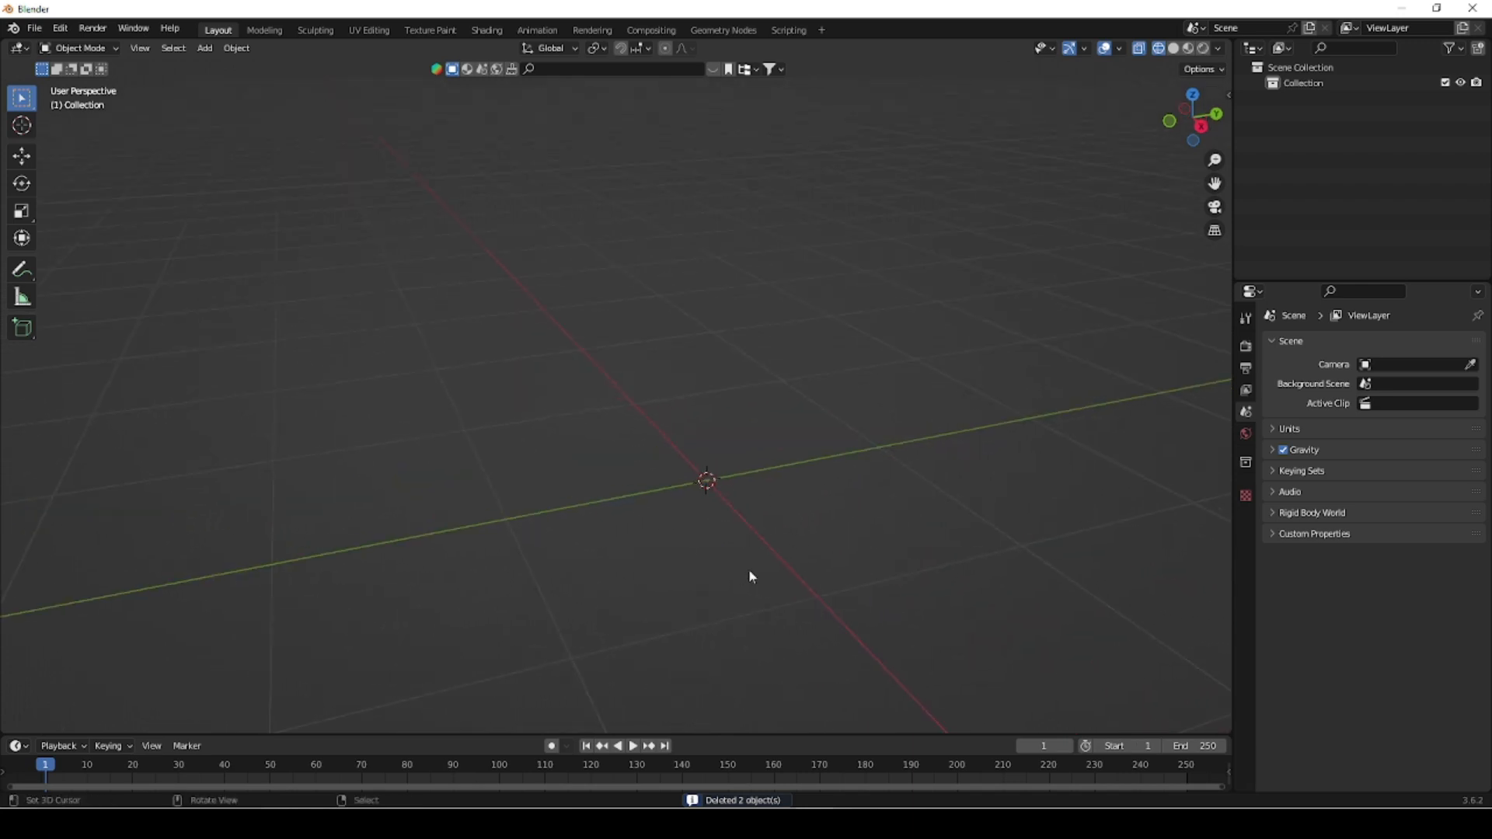
key(shift+a)
mouse_move(757, 491)
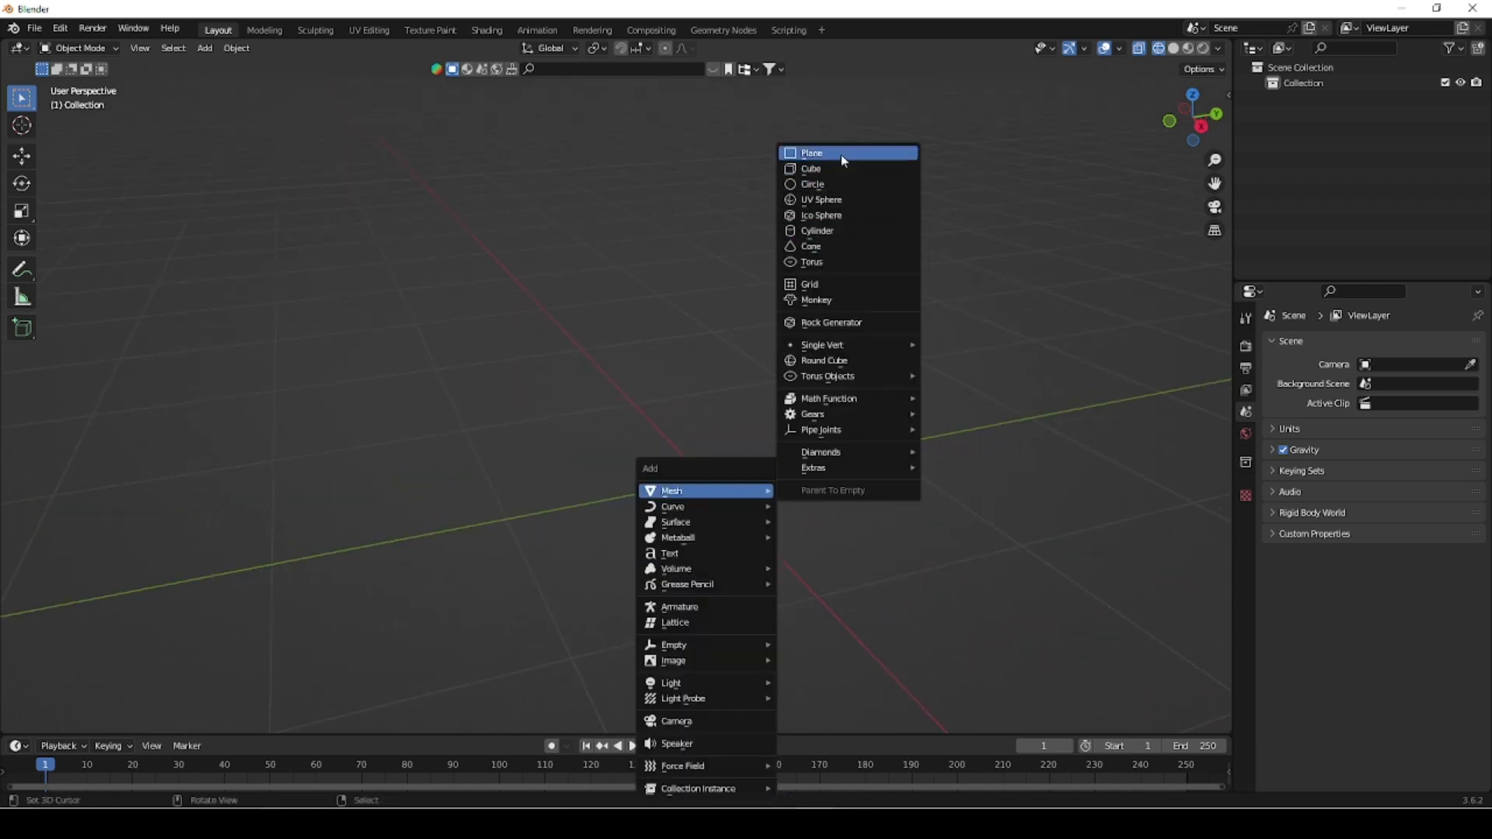
click(845, 159)
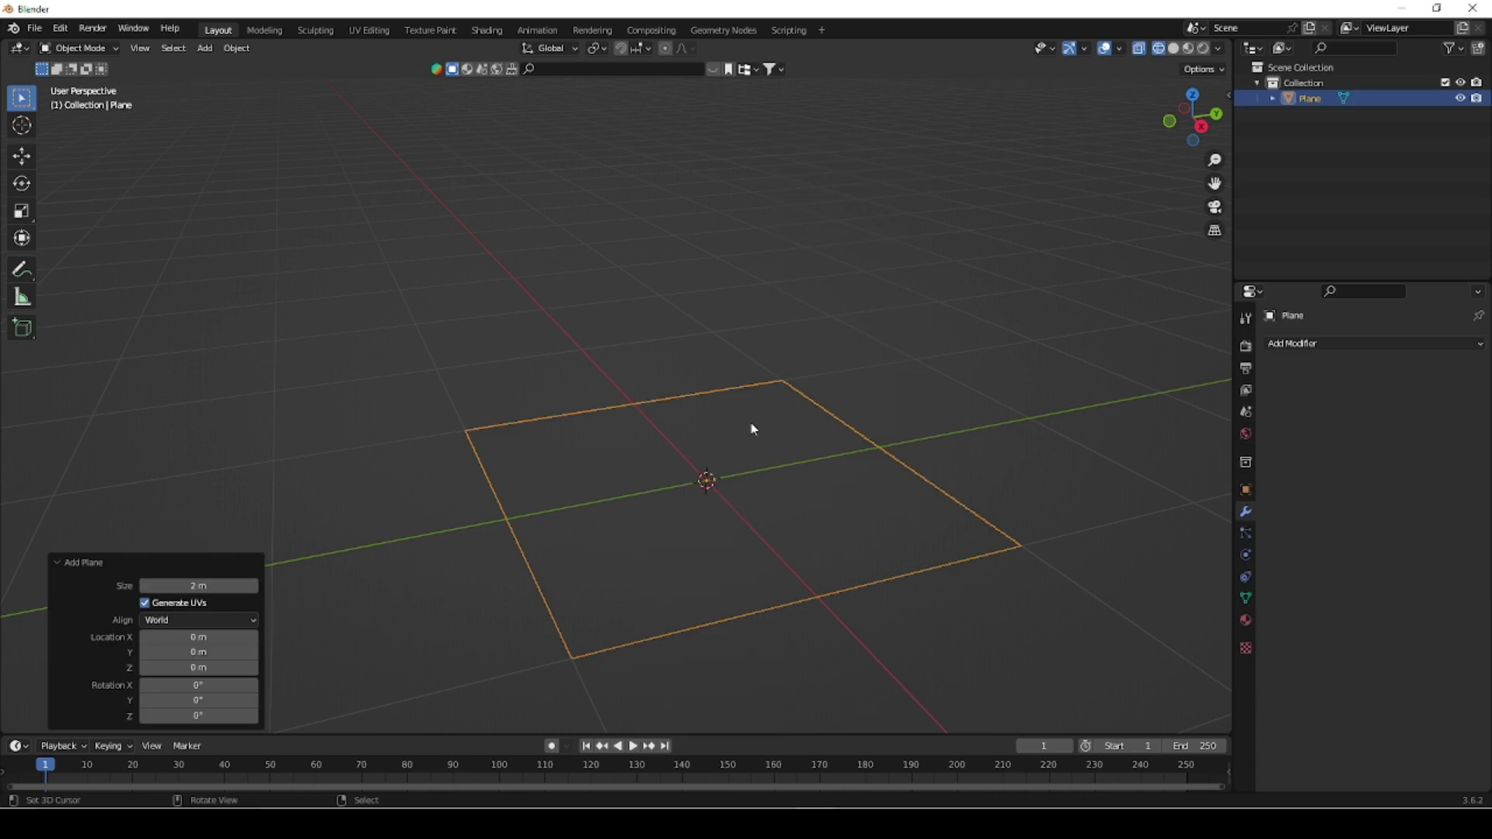
- Add one centred loop cut along the X axis across the new plane in Edit Mode, with no slide
key(Tab)
key(2)
click(821, 595)
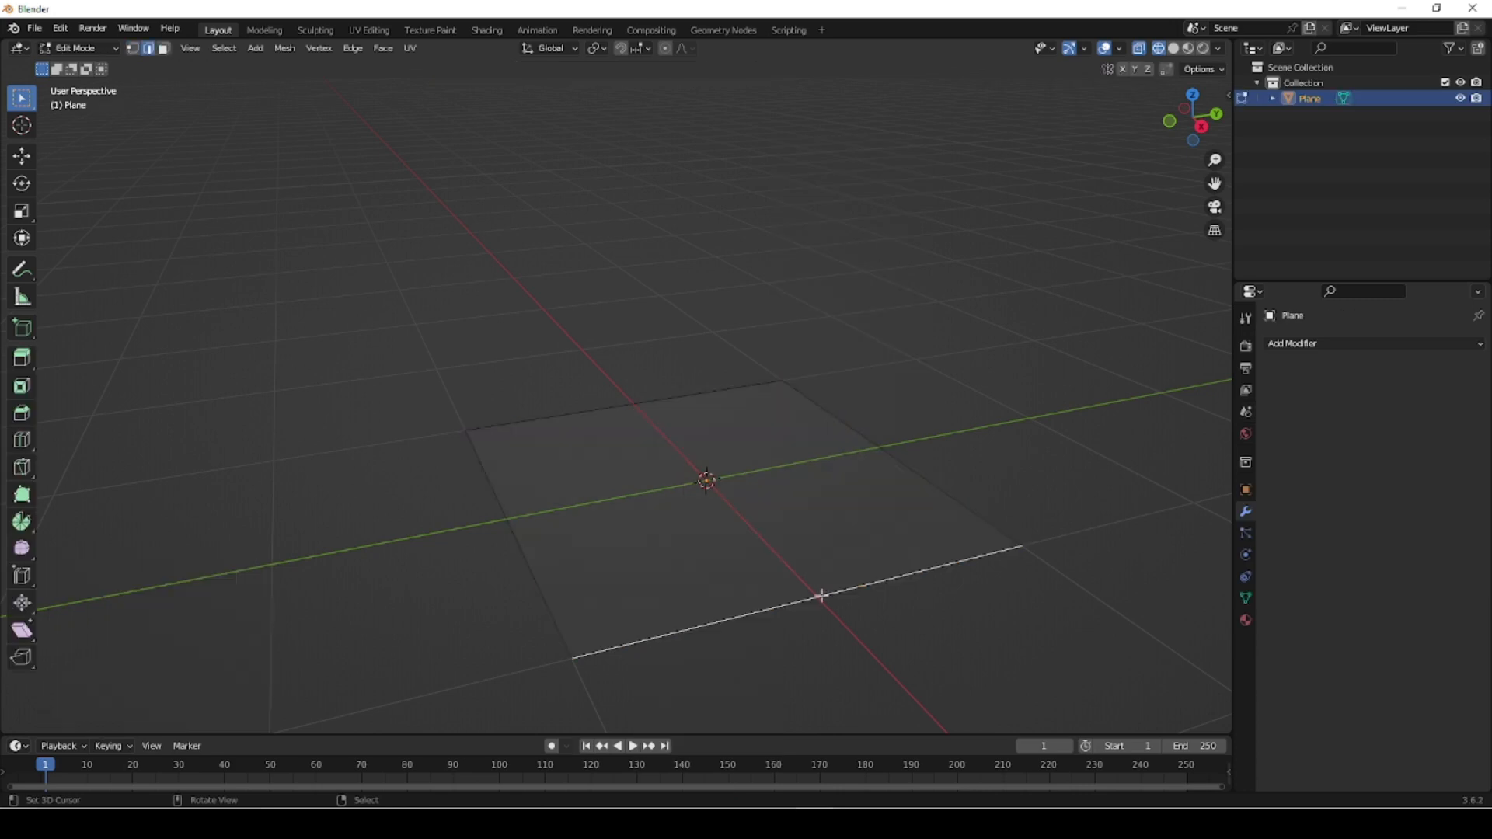
key(ctrl+r)
click(821, 595)
right_click(822, 595)
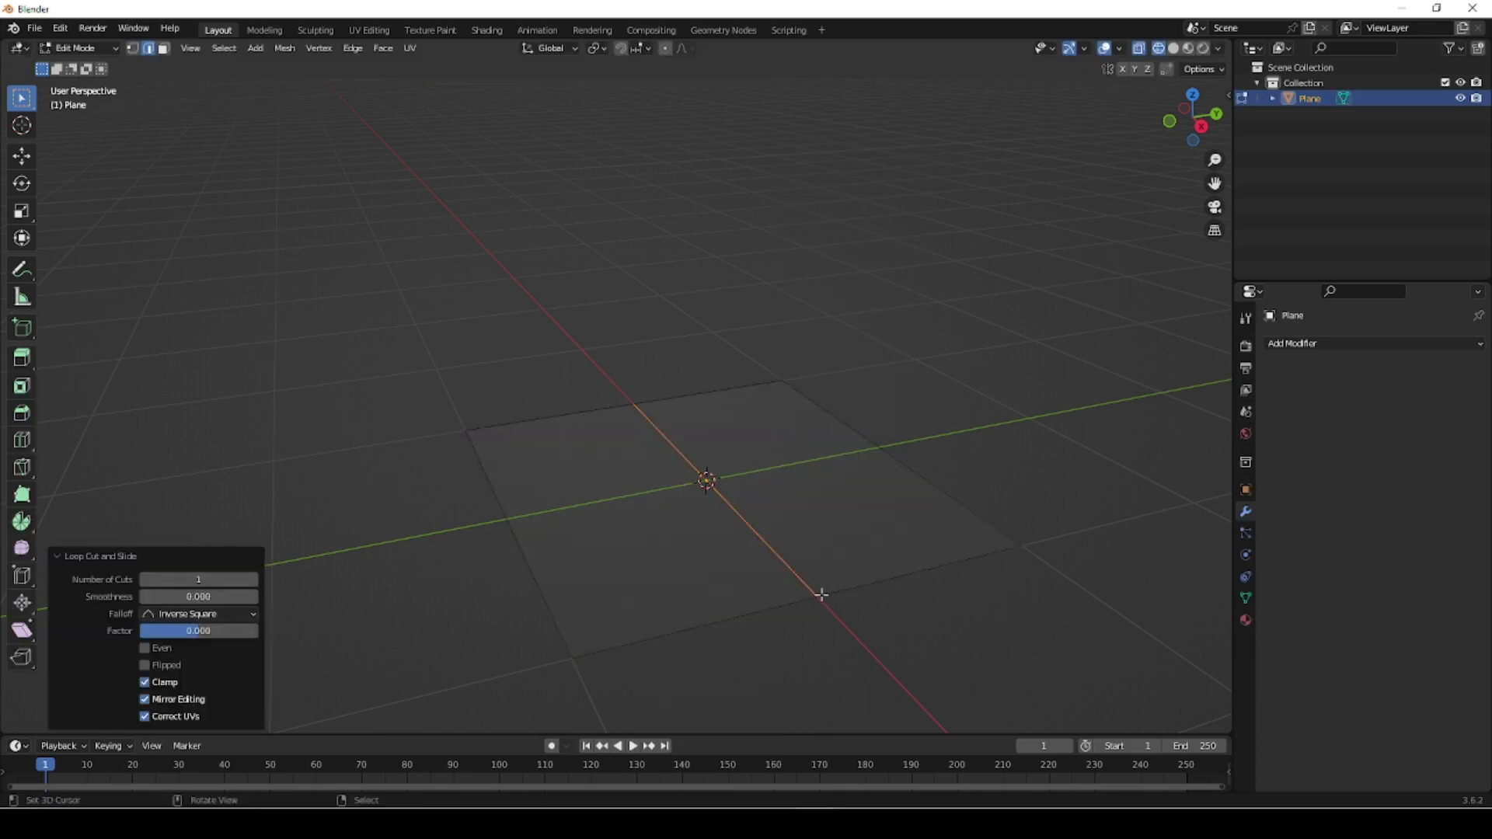
- Raise the centre edge about 0.48 m along Z and view the folded plane in Object Mode with solid shading
key(g)
key(z)
click(791, 507)
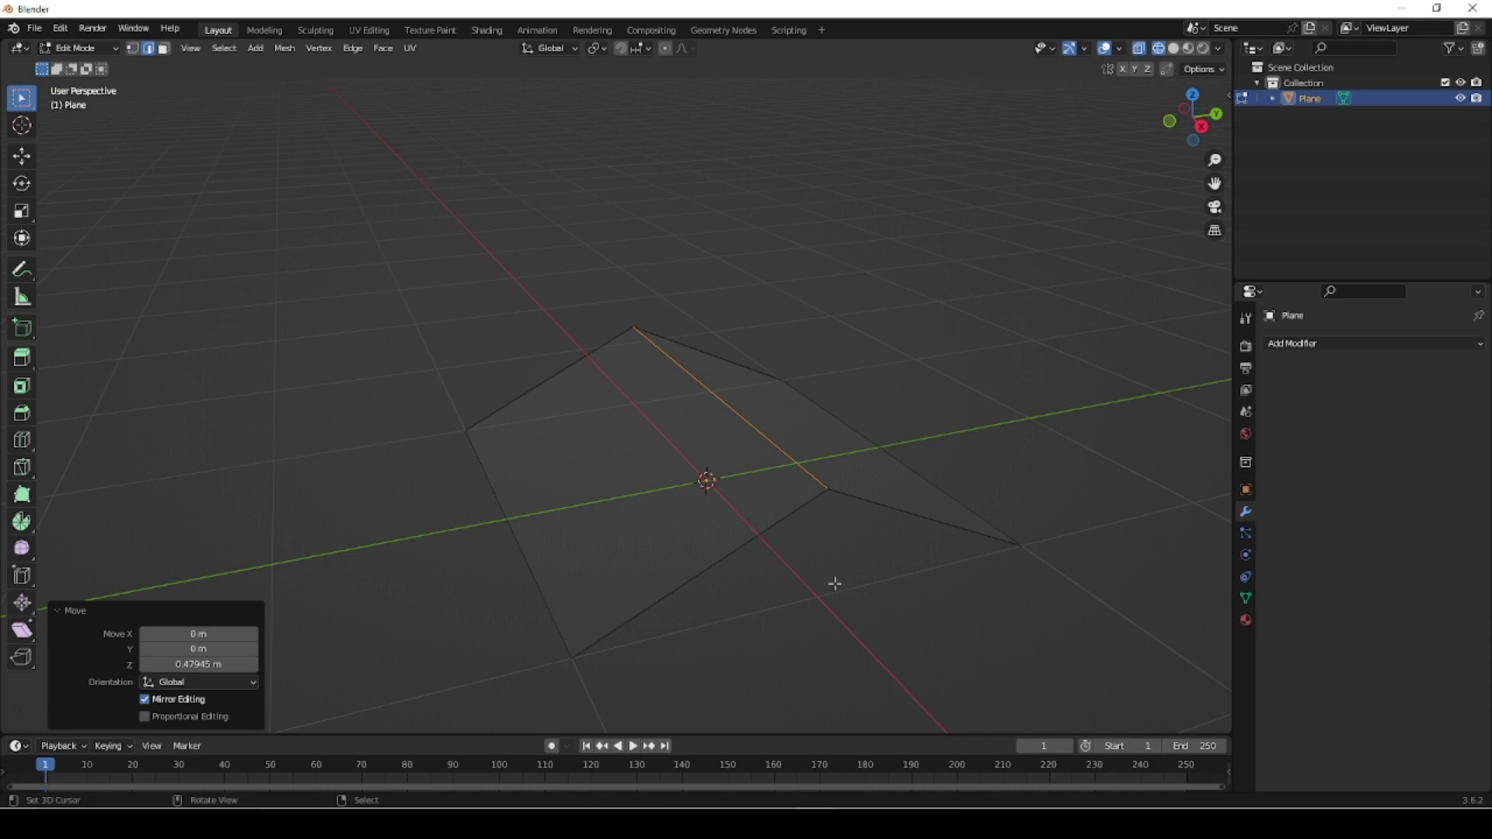
key(Tab)
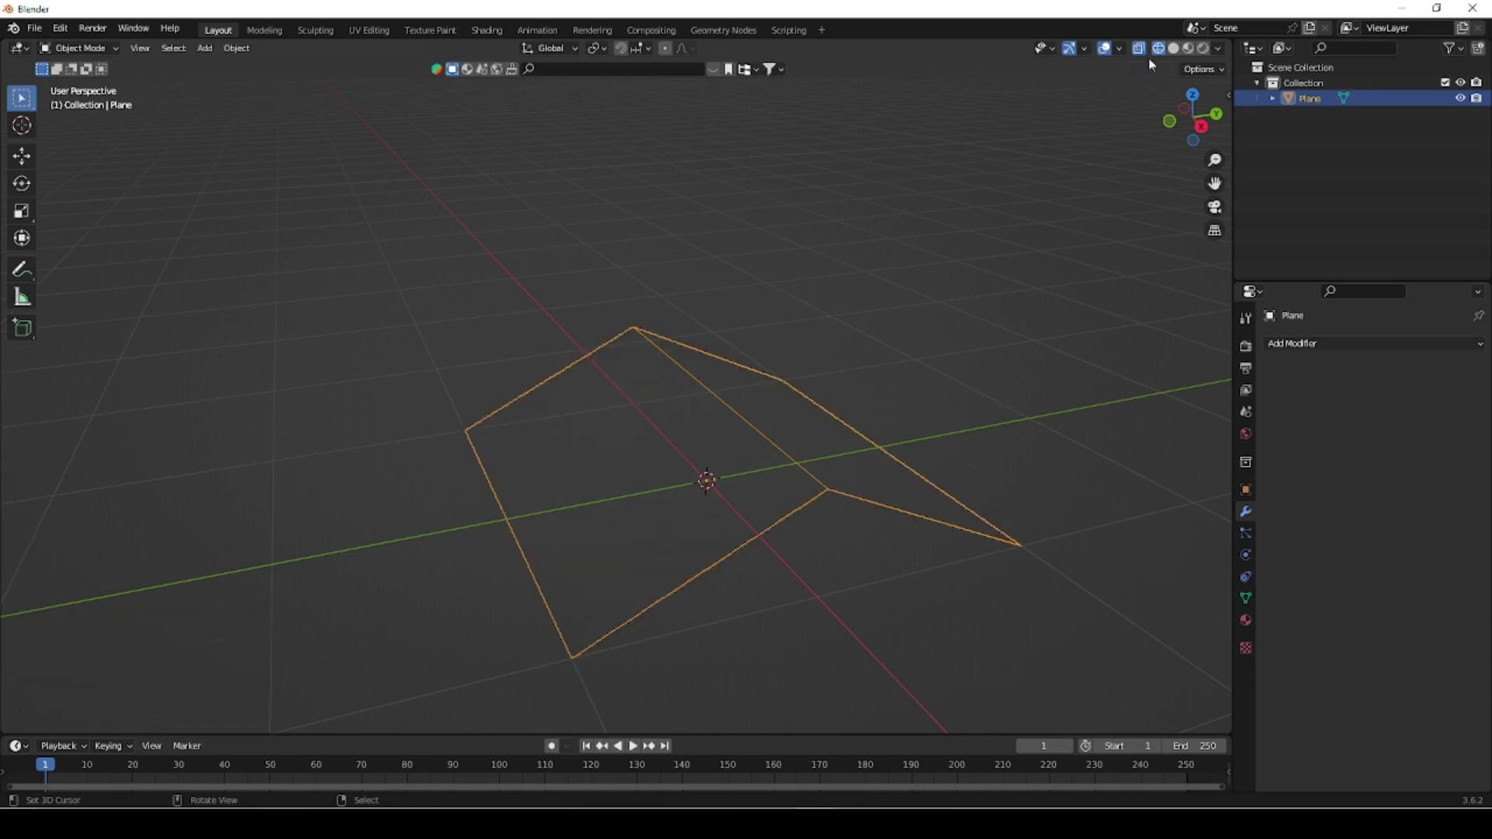
key(shift+z)
mouse_move(883, 606)
middle_down()
mouse_move(796, 589)
mouse_move(847, 598)
mouse_move(789, 608)
mouse_move(804, 616)
mouse_move(784, 604)
middle_up()
- Enter Edit Mode on the folded plane and display its face normals at a size of 0.65
click(1216, 49)
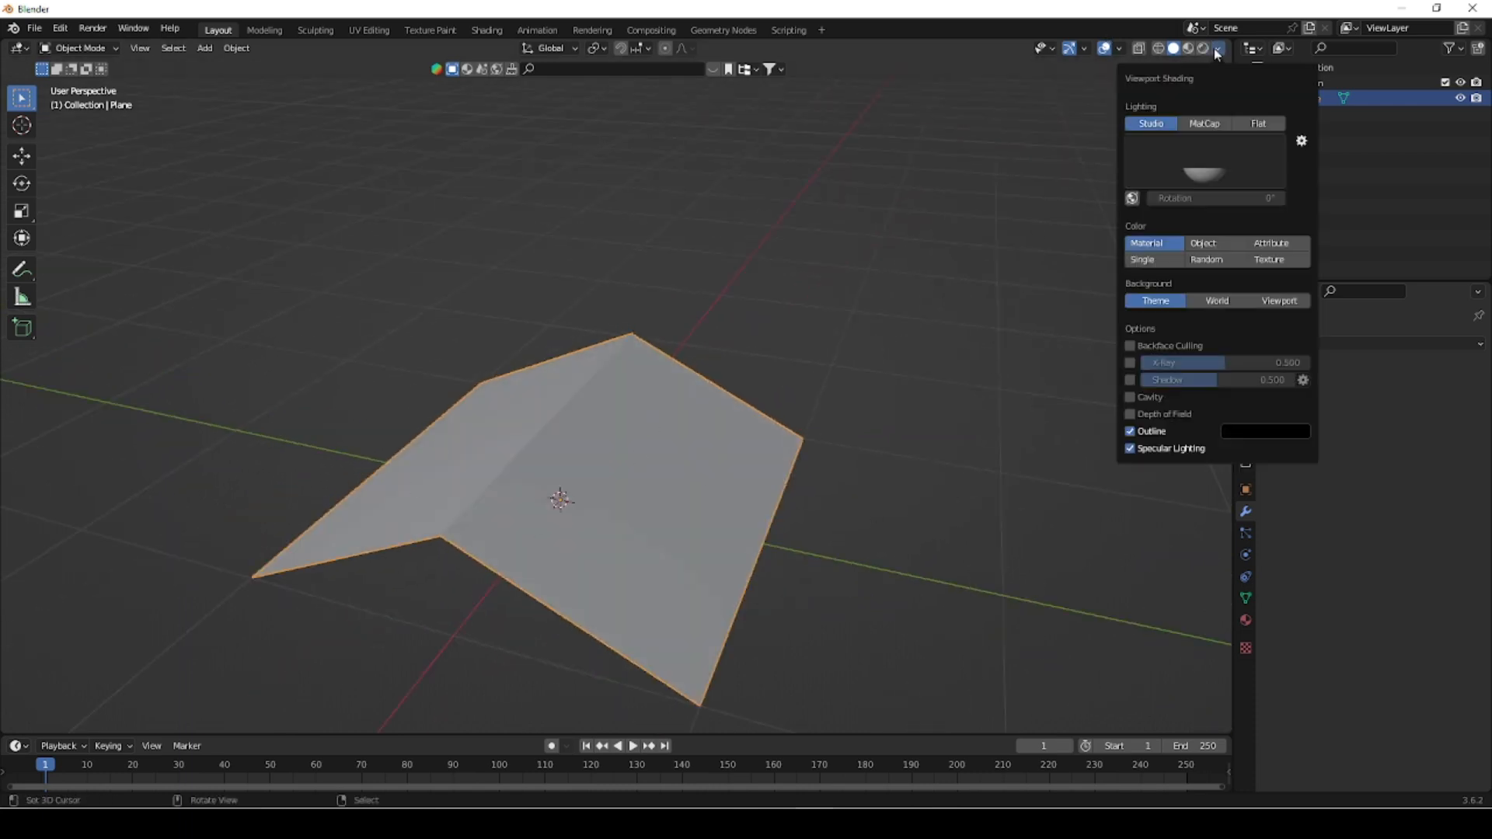
click(1119, 48)
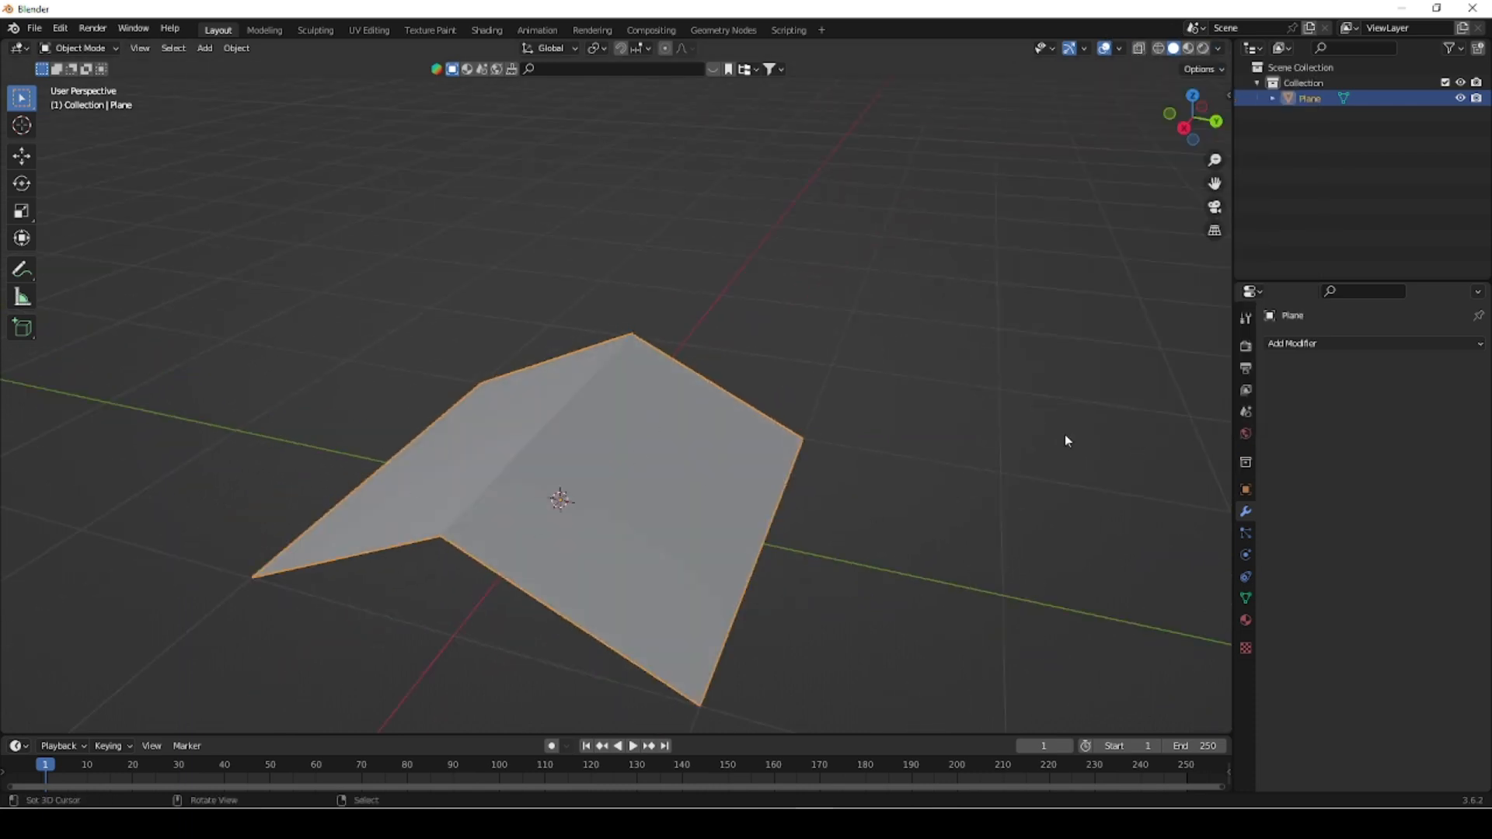
click(1119, 48)
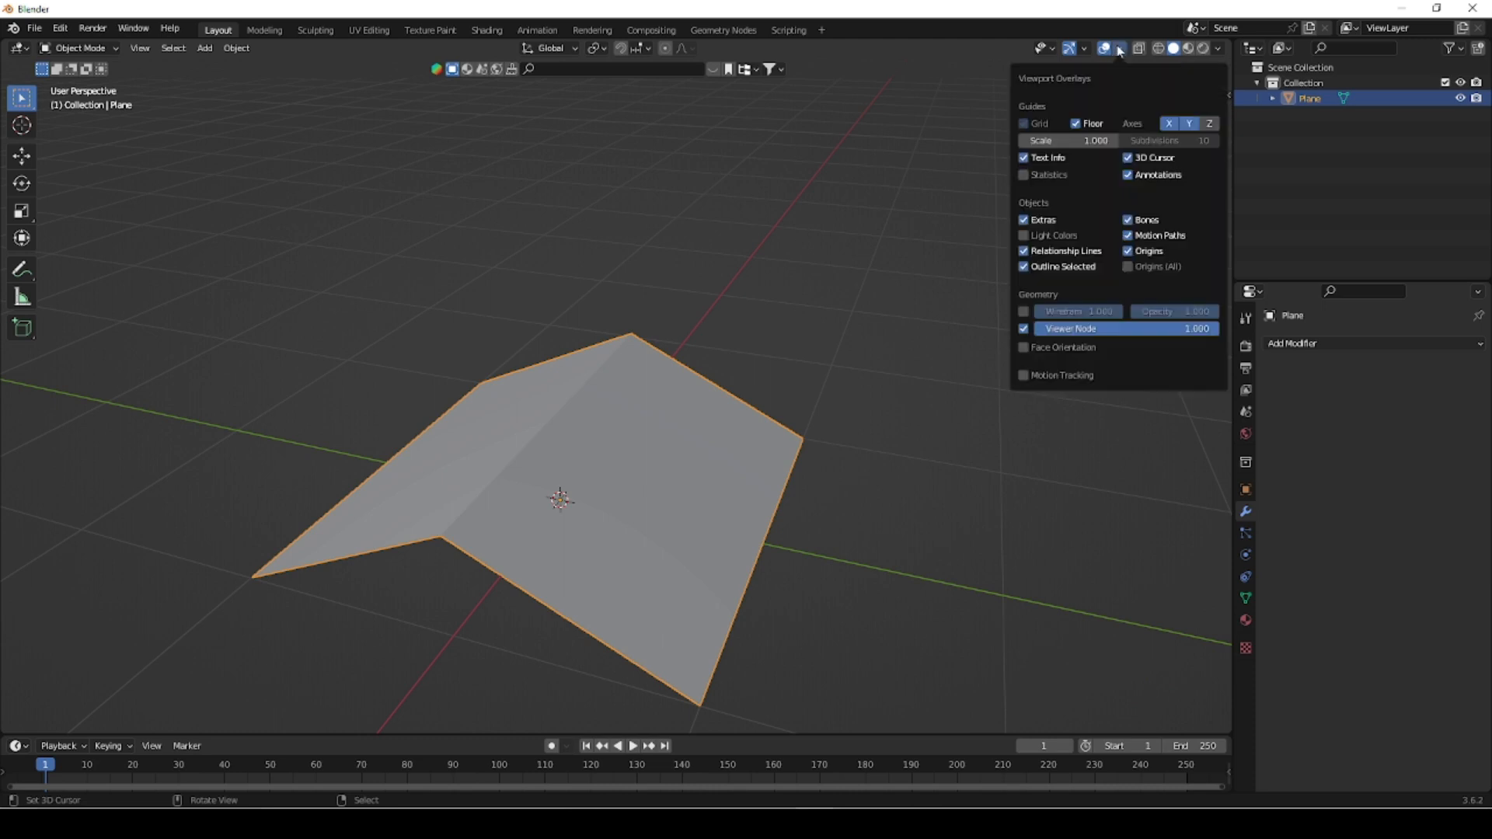
key(Tab)
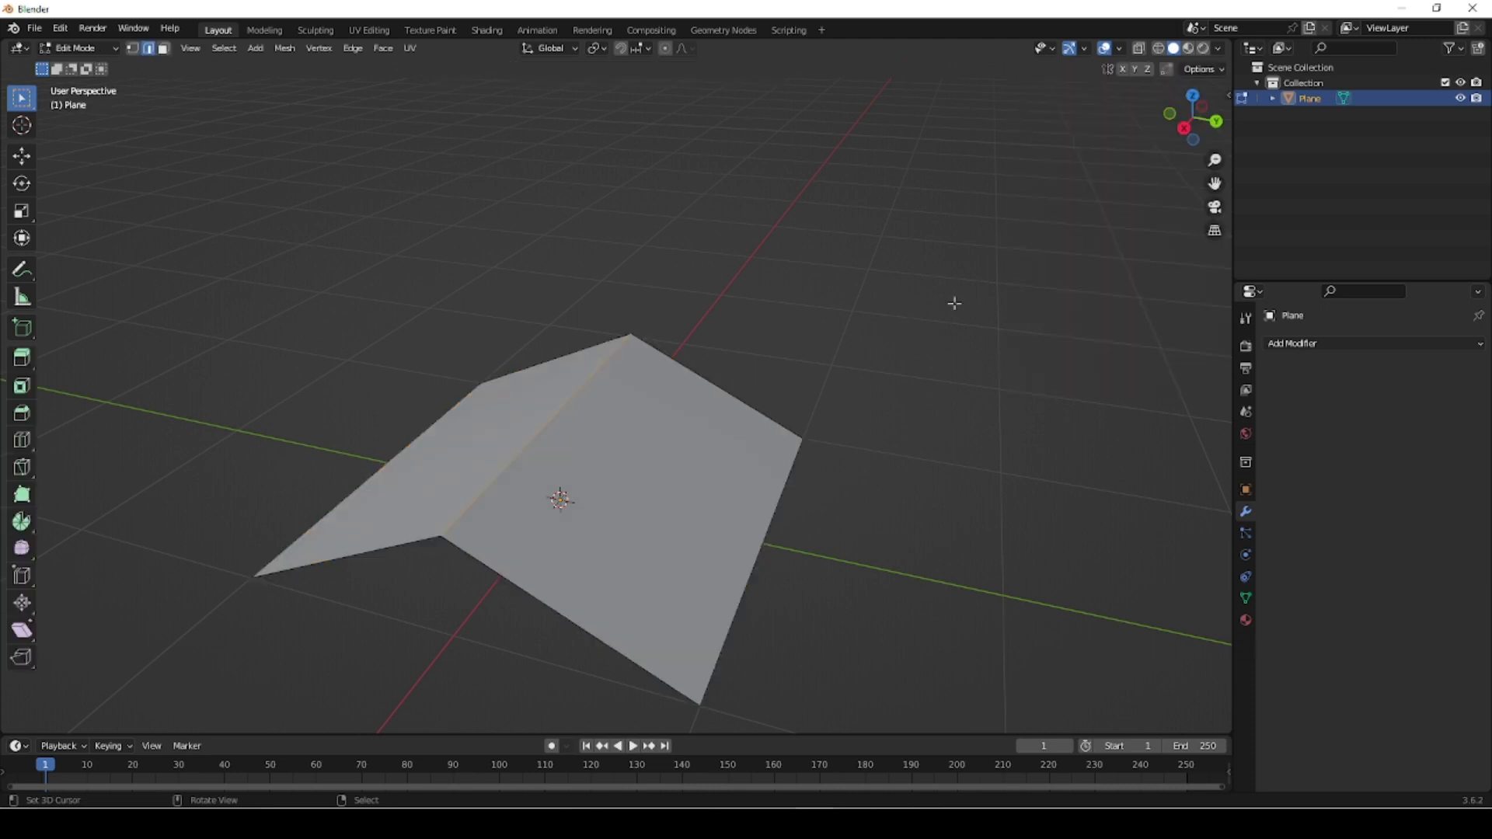
click(1119, 48)
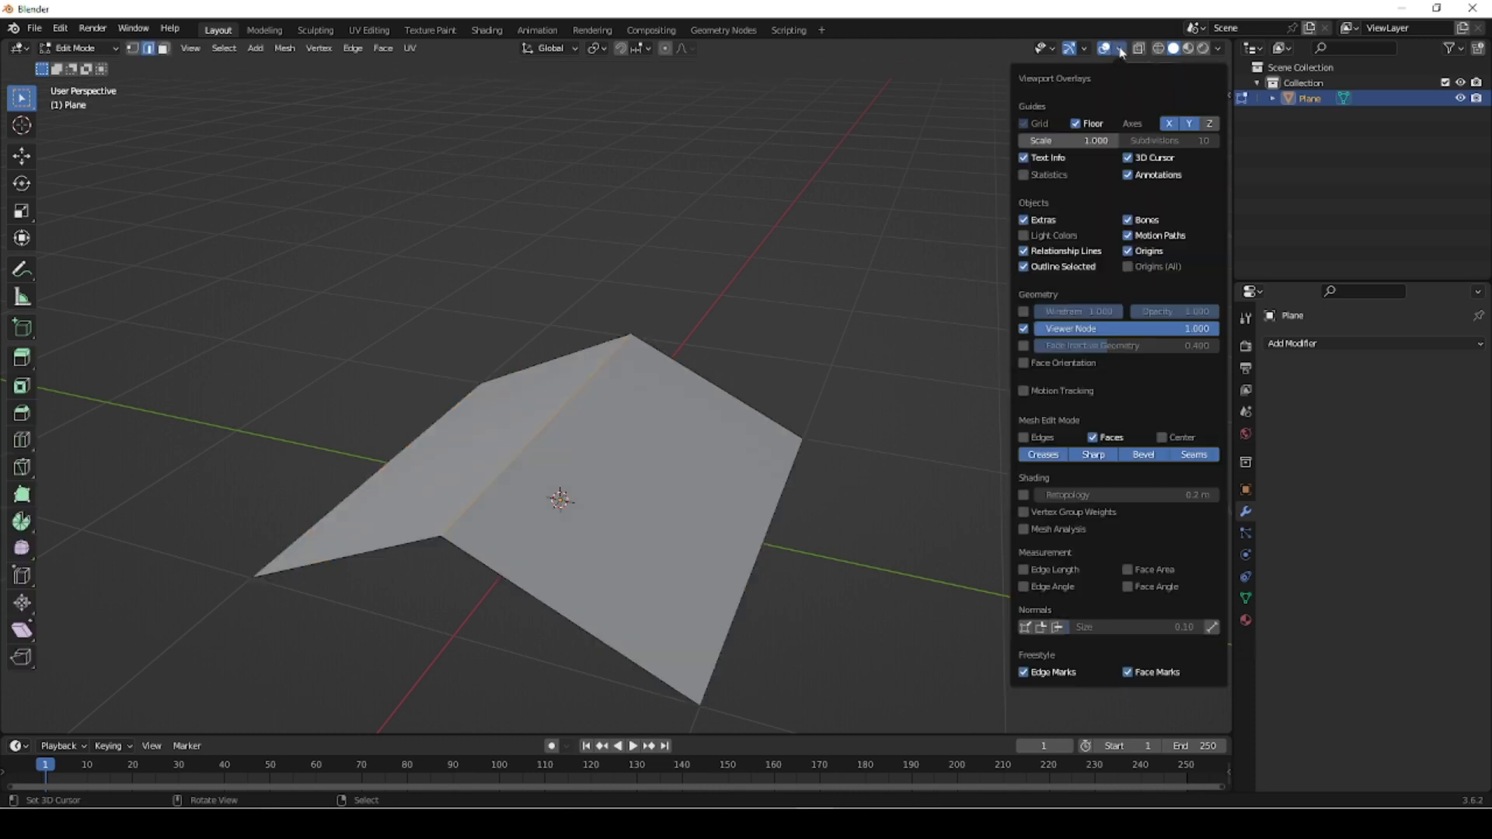
click(1057, 627)
drag(1078, 627, 1107, 627)
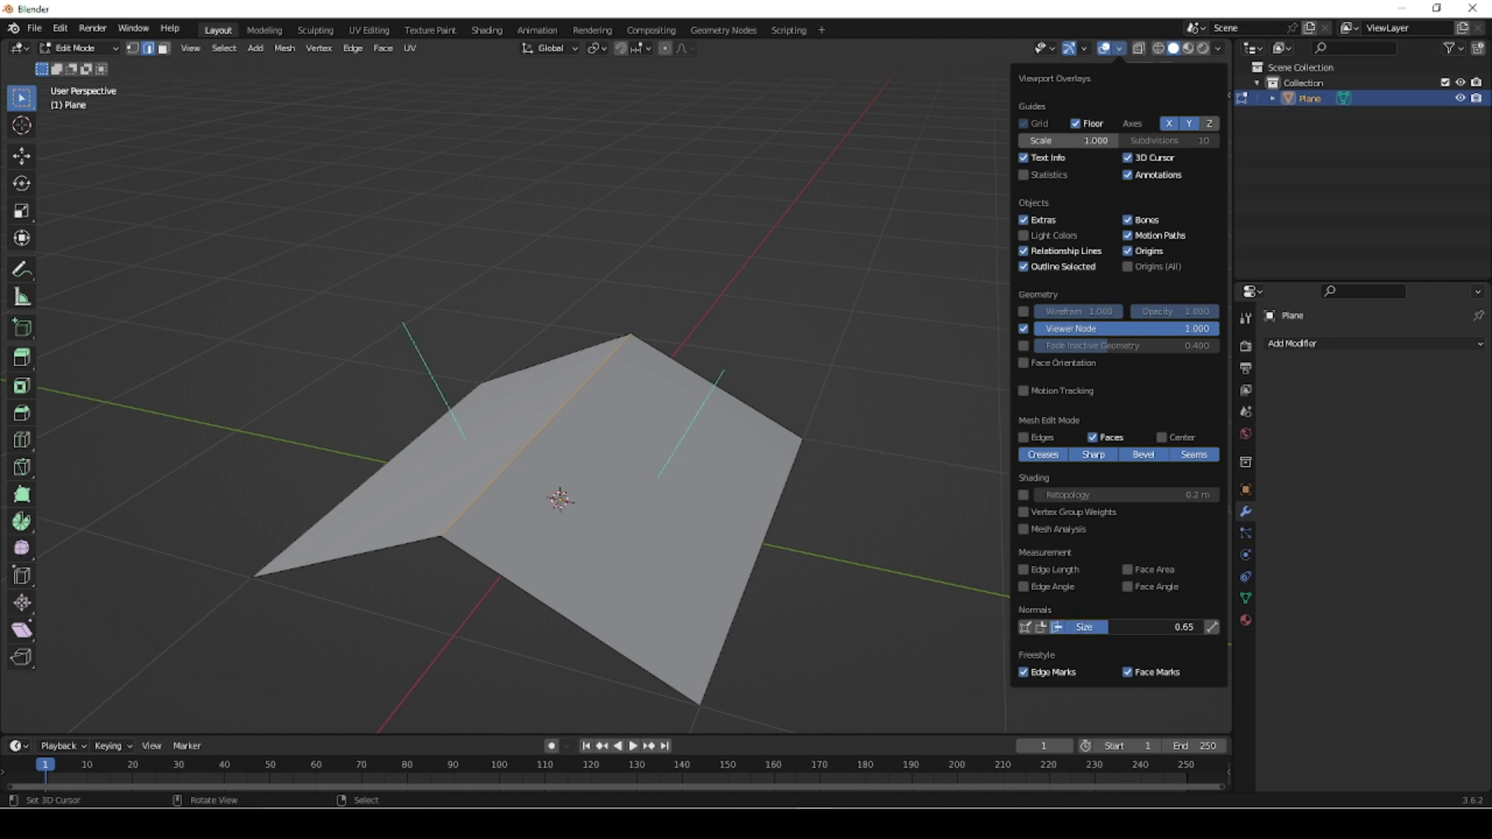
middle_drag(713, 643, 756, 464)
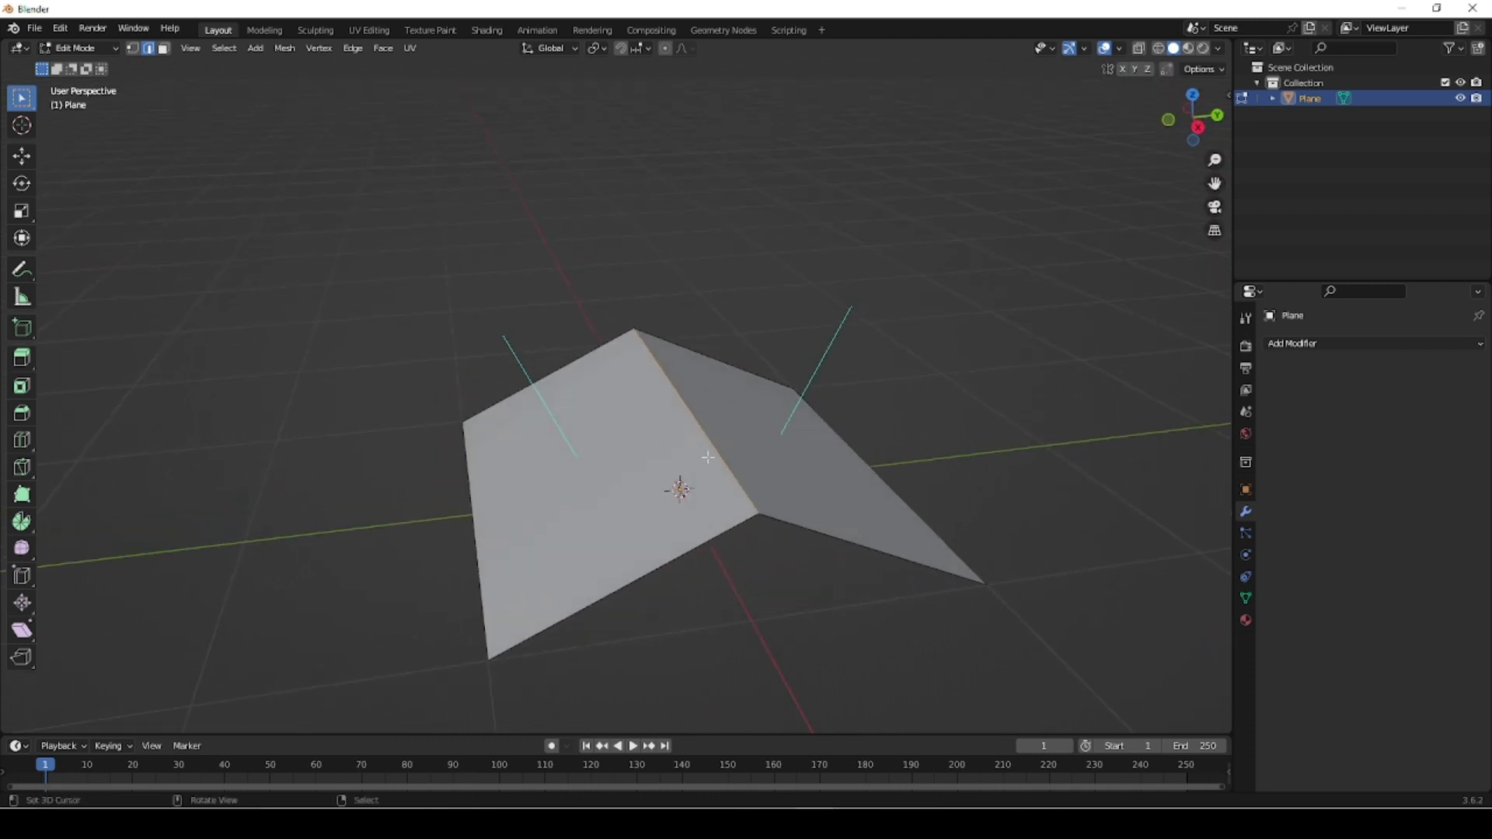
- Split the normals along the raised centre edge and return to Object Mode
click(289, 50)
mouse_move(346, 321)
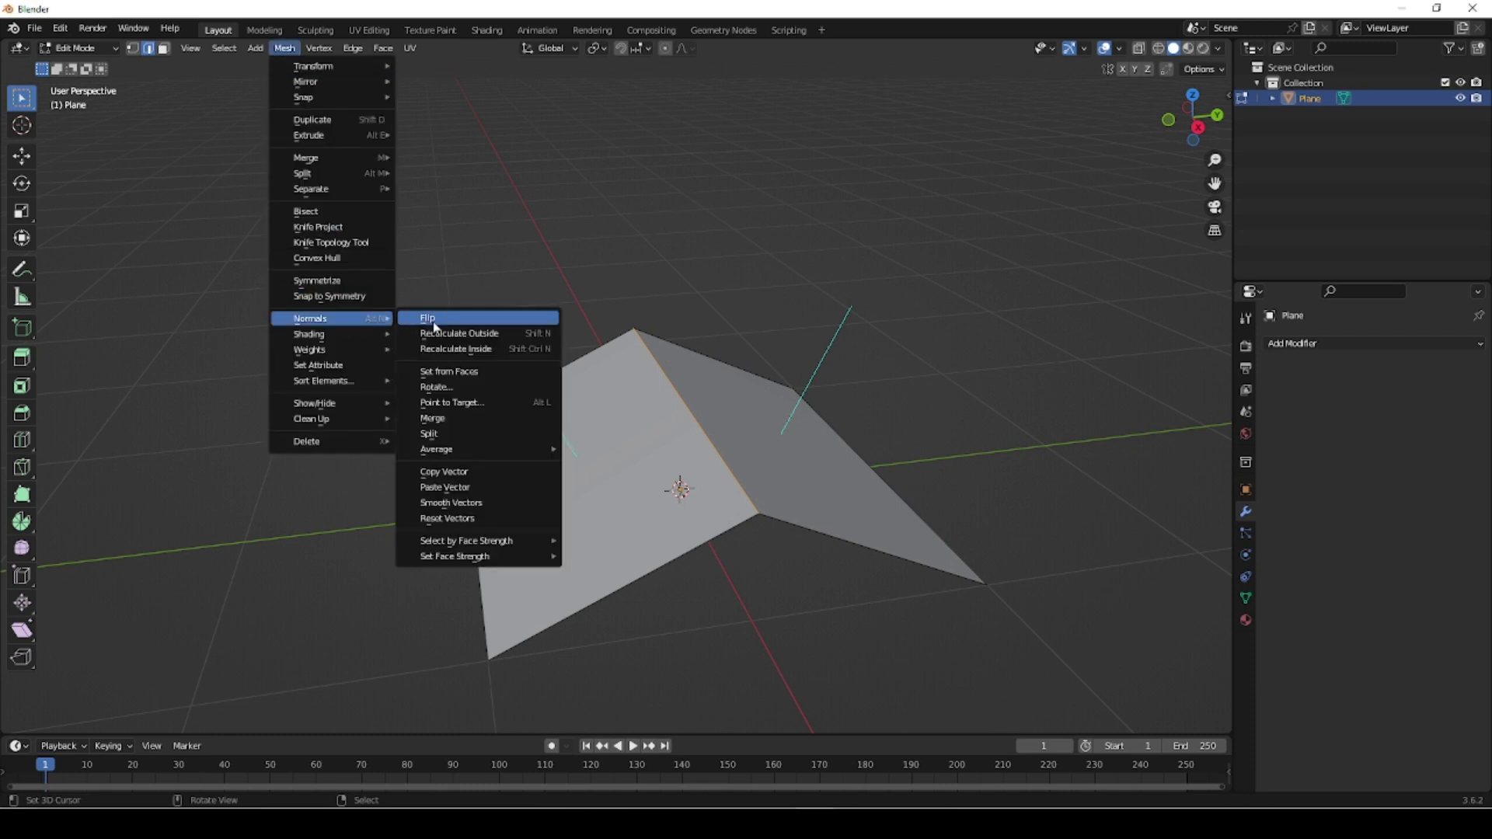
click(440, 436)
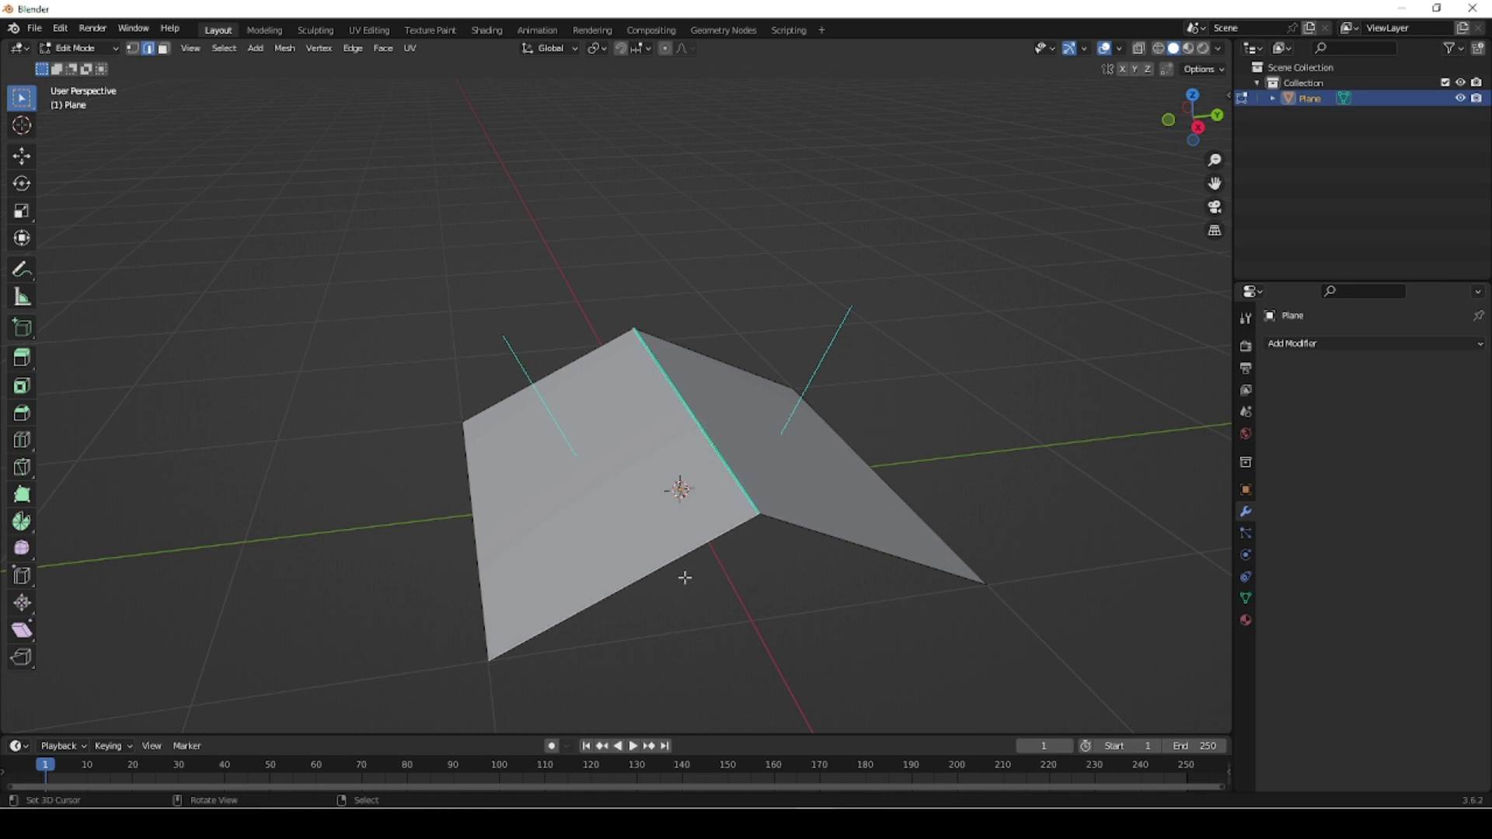
key(Tab)
- Add a Triangulate modifier to the folded plane, checking it in wireframe, and enable Keep Normals in solid shading
middle_drag(735, 579, 707, 593)
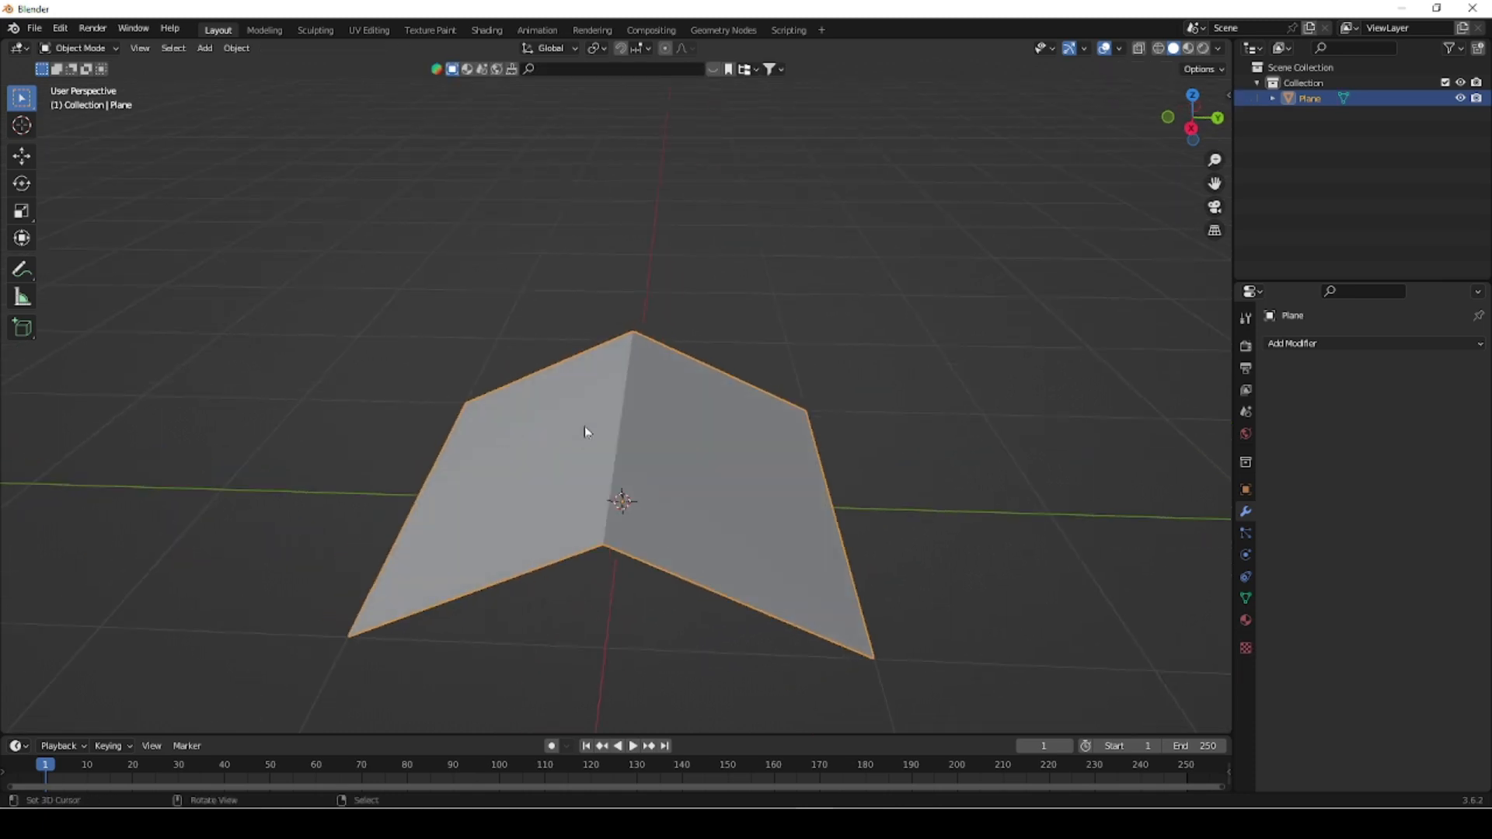
middle_drag(484, 491, 623, 646)
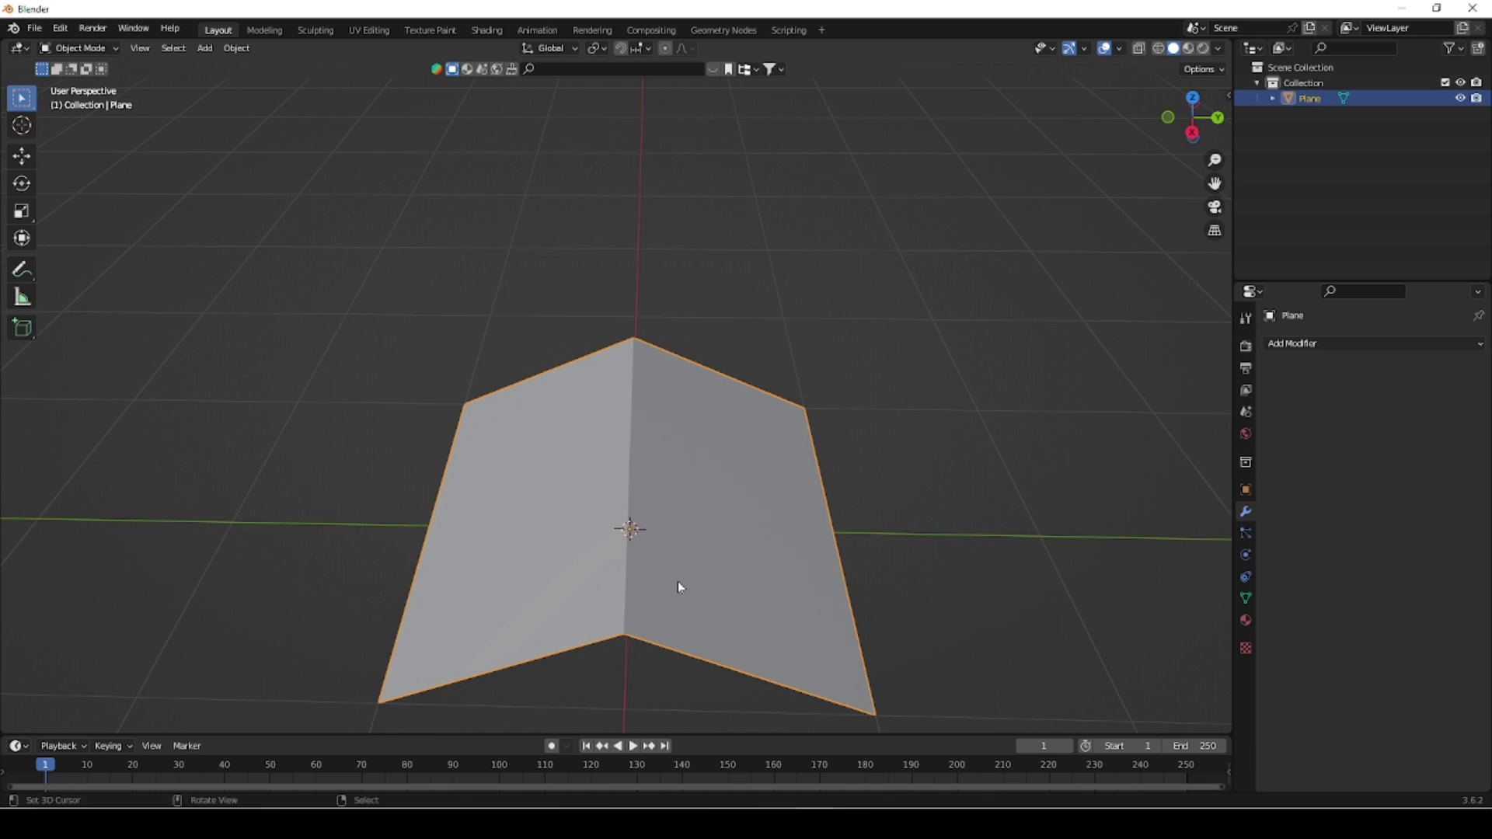
scroll(666, 588, up, 3)
scroll(660, 550, down, 2)
click(1442, 343)
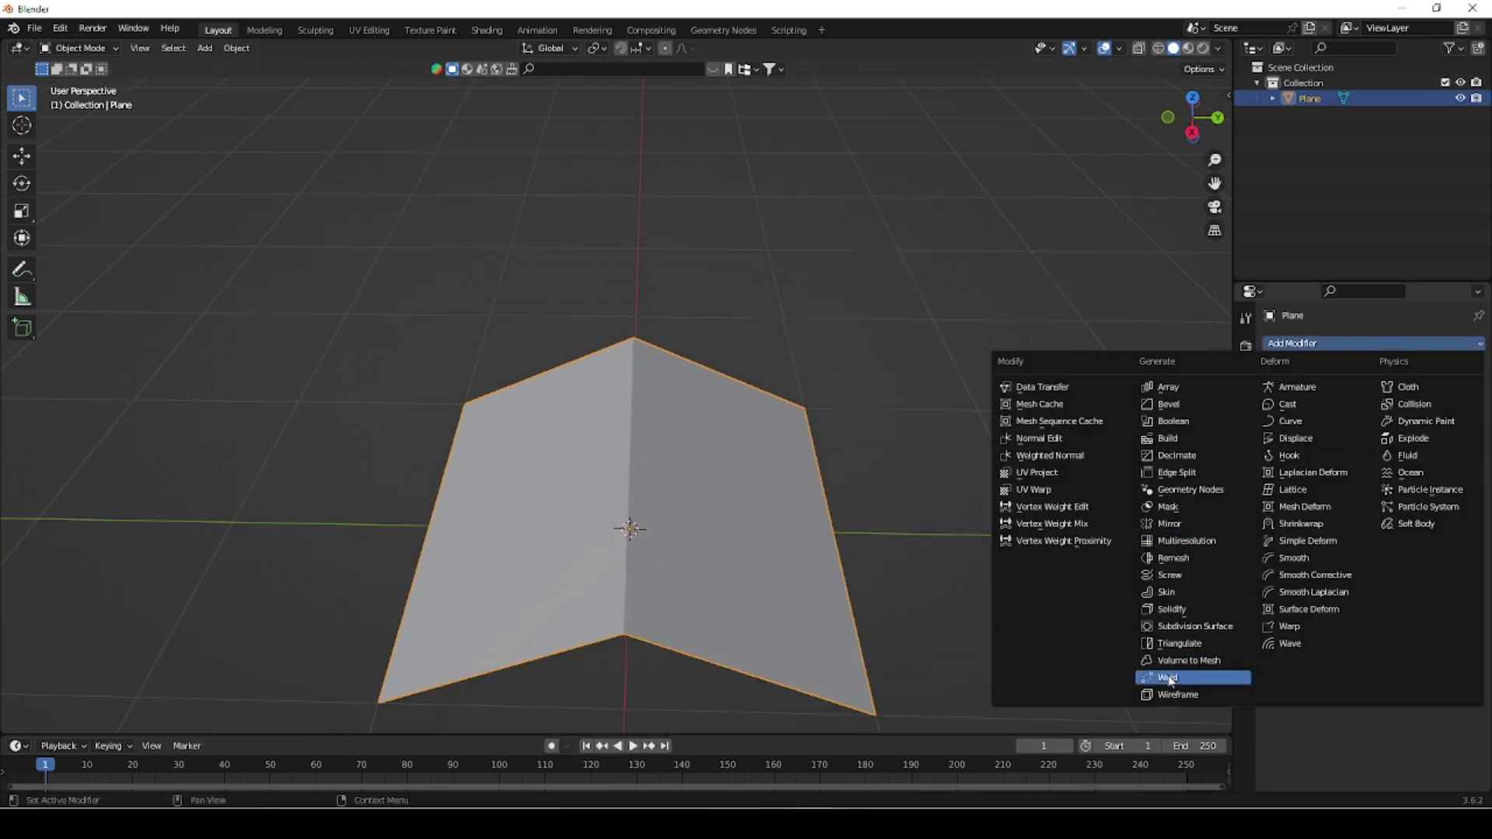
click(1174, 645)
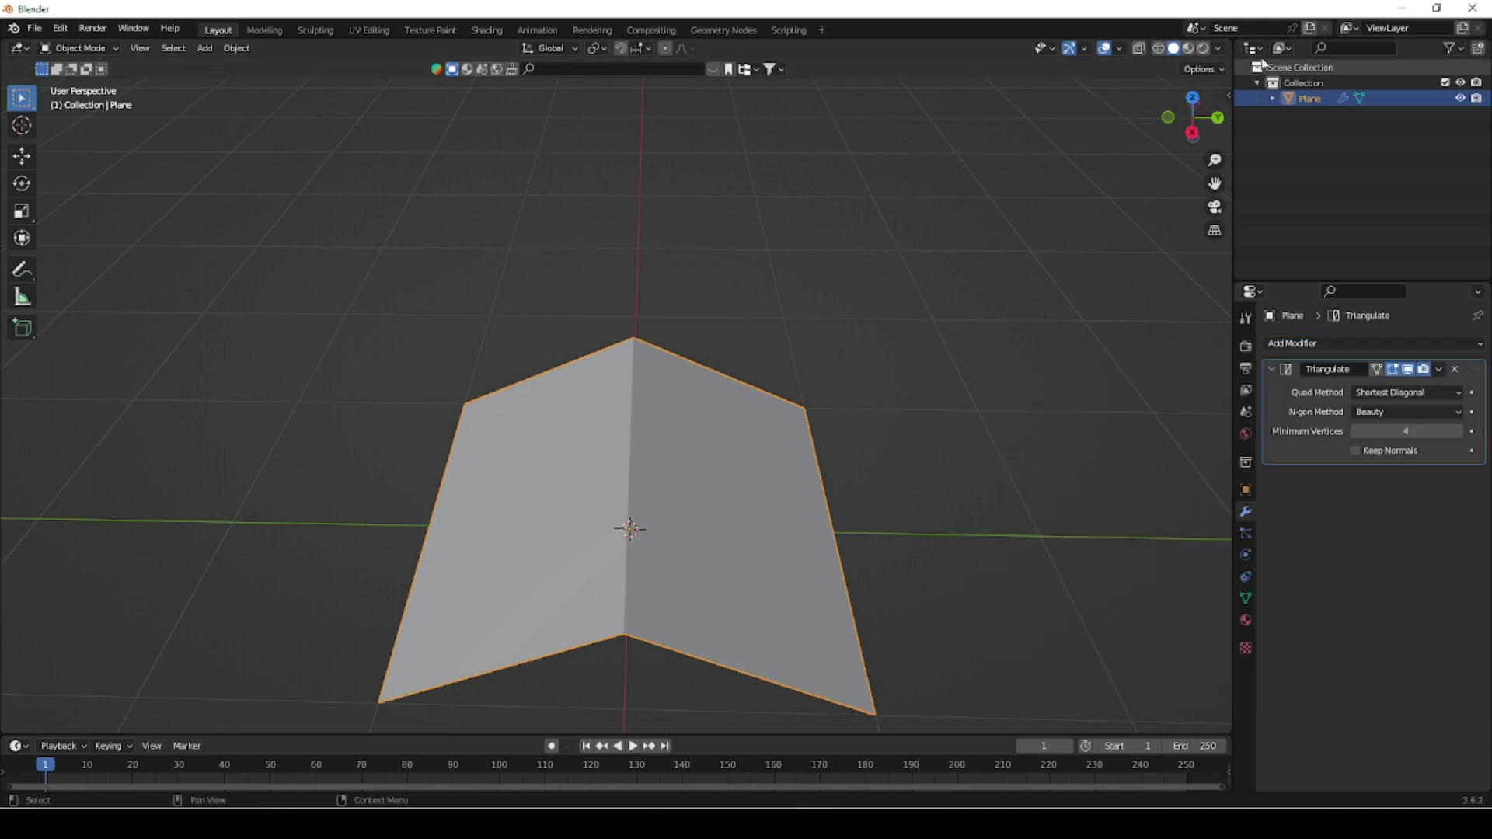
click(1158, 48)
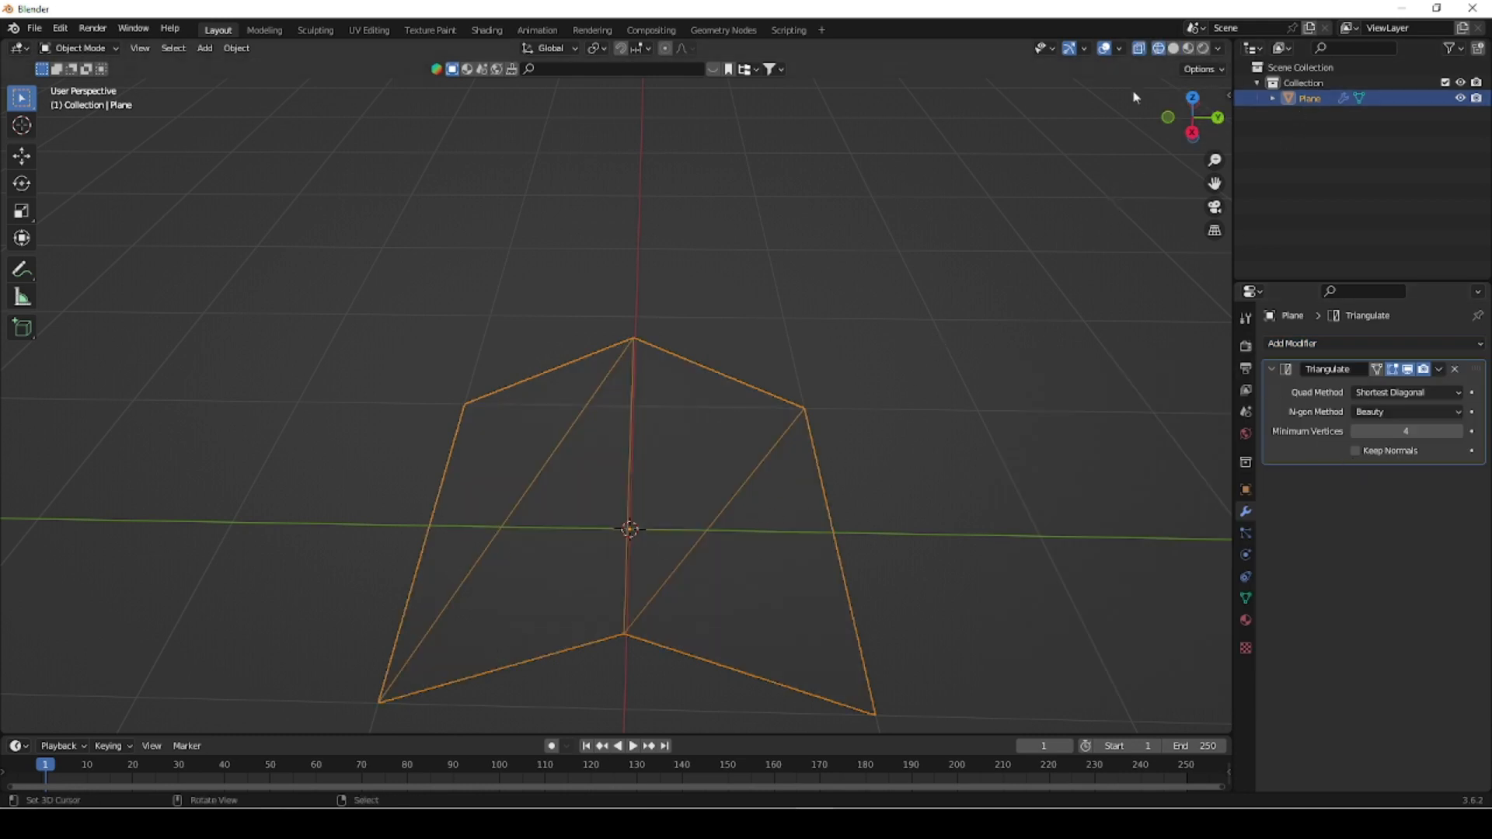
click(1173, 48)
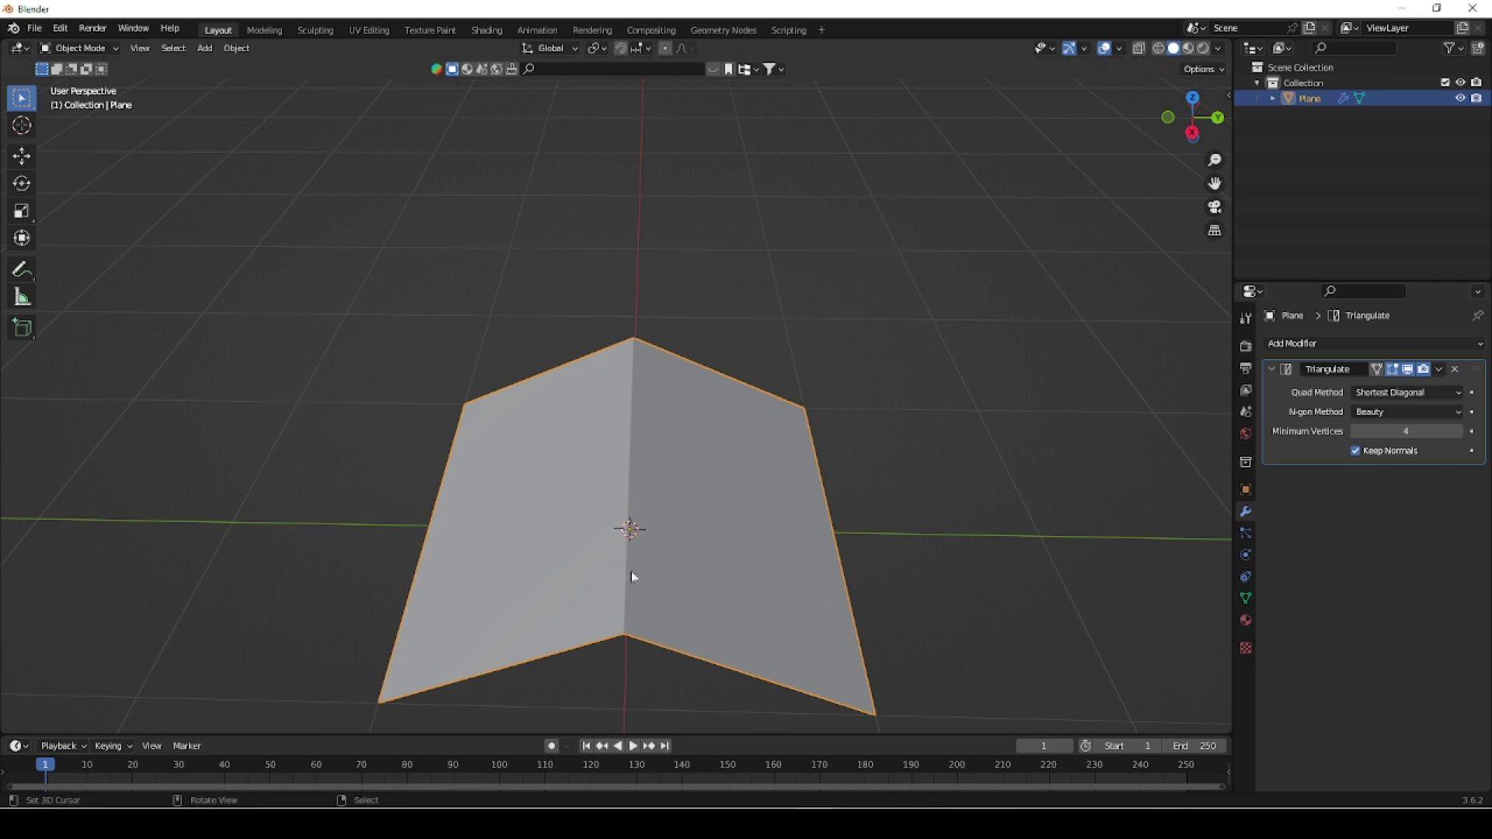
- Raise the near end vertex of the centre edge about 0.78 m along Z in Edit Mode
key(Tab)
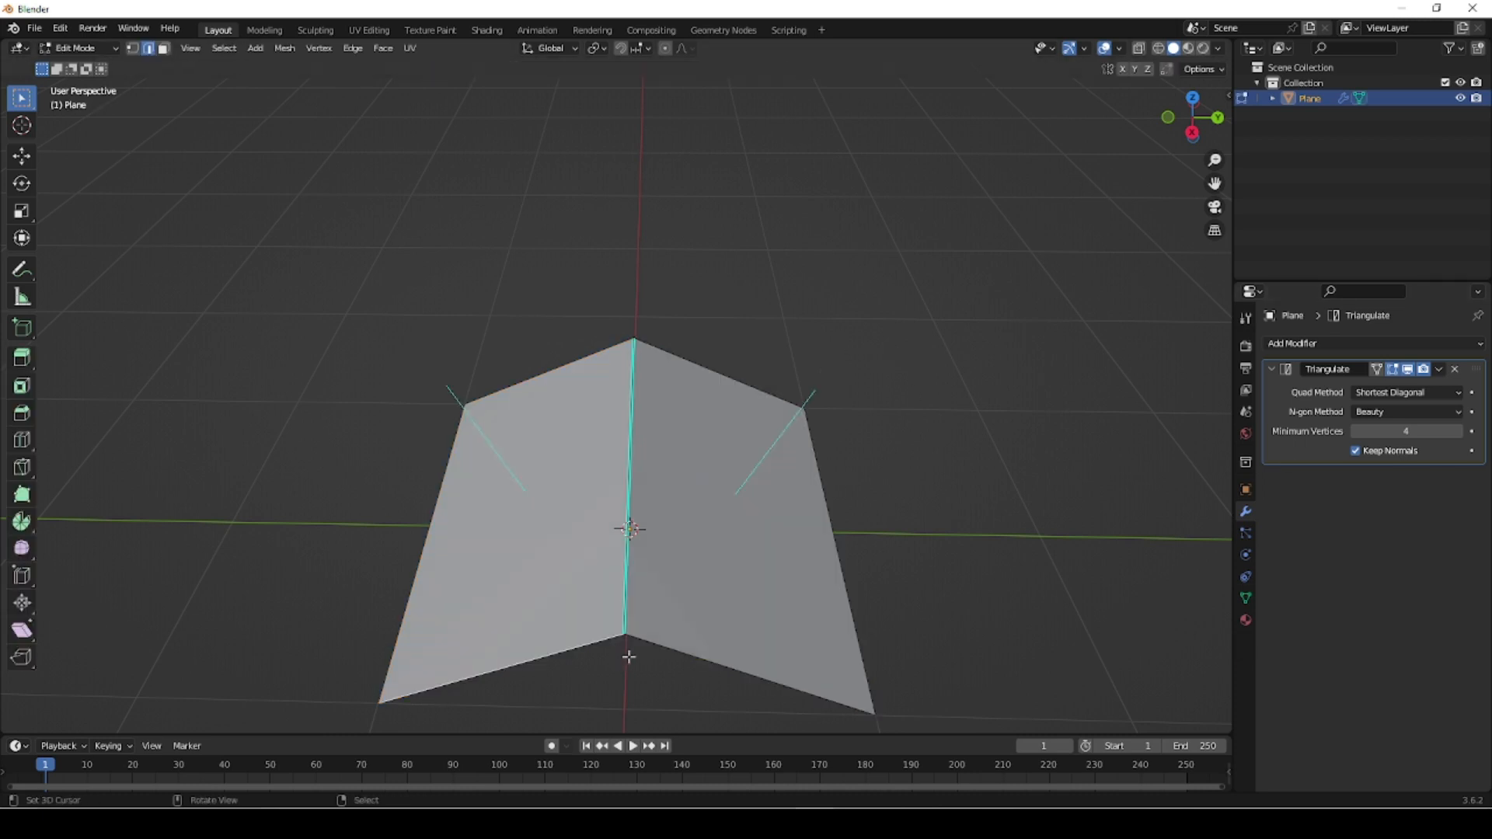
key(1)
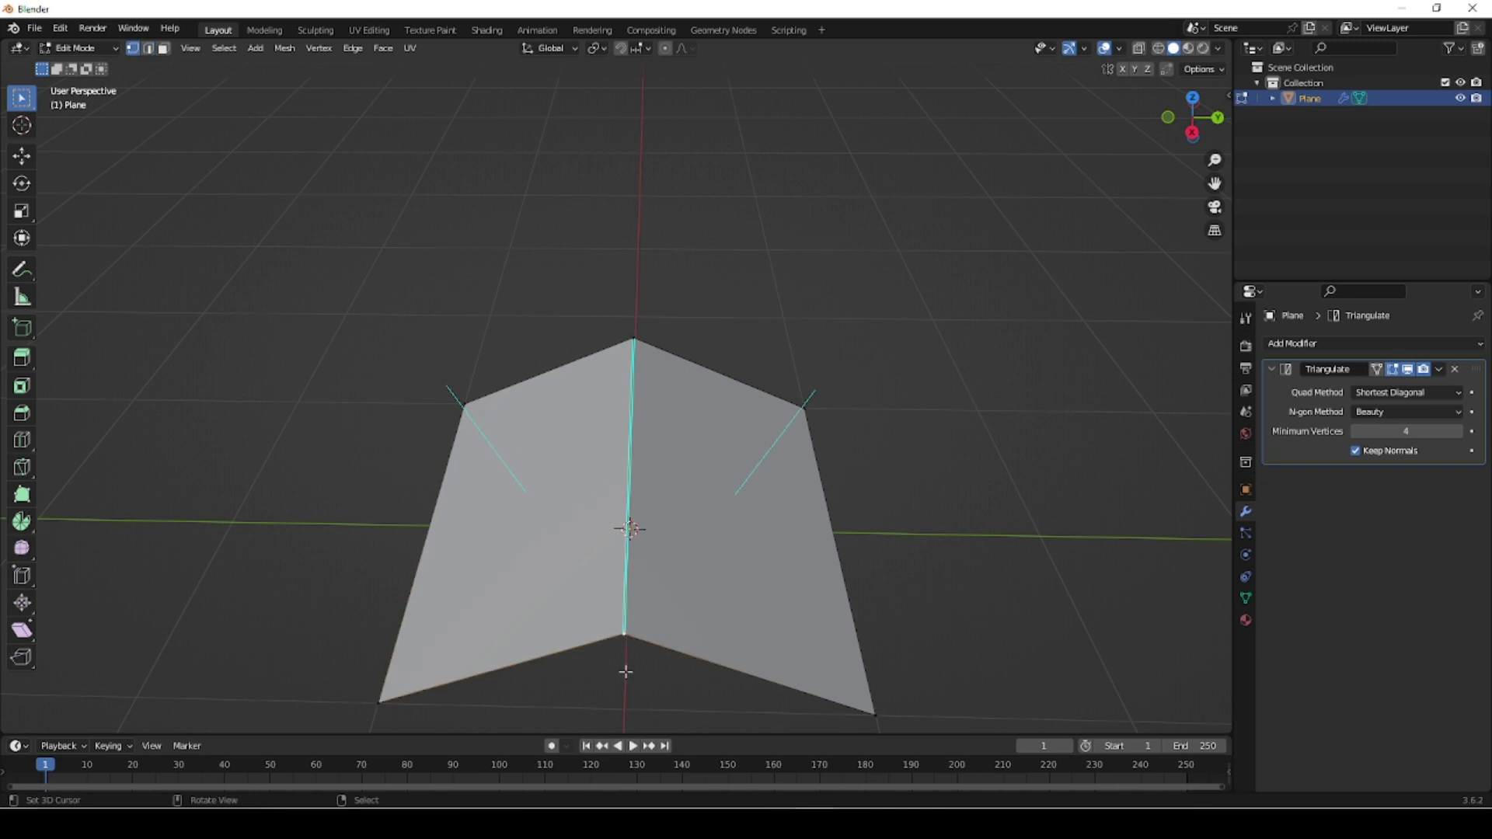
key(g)
key(z)
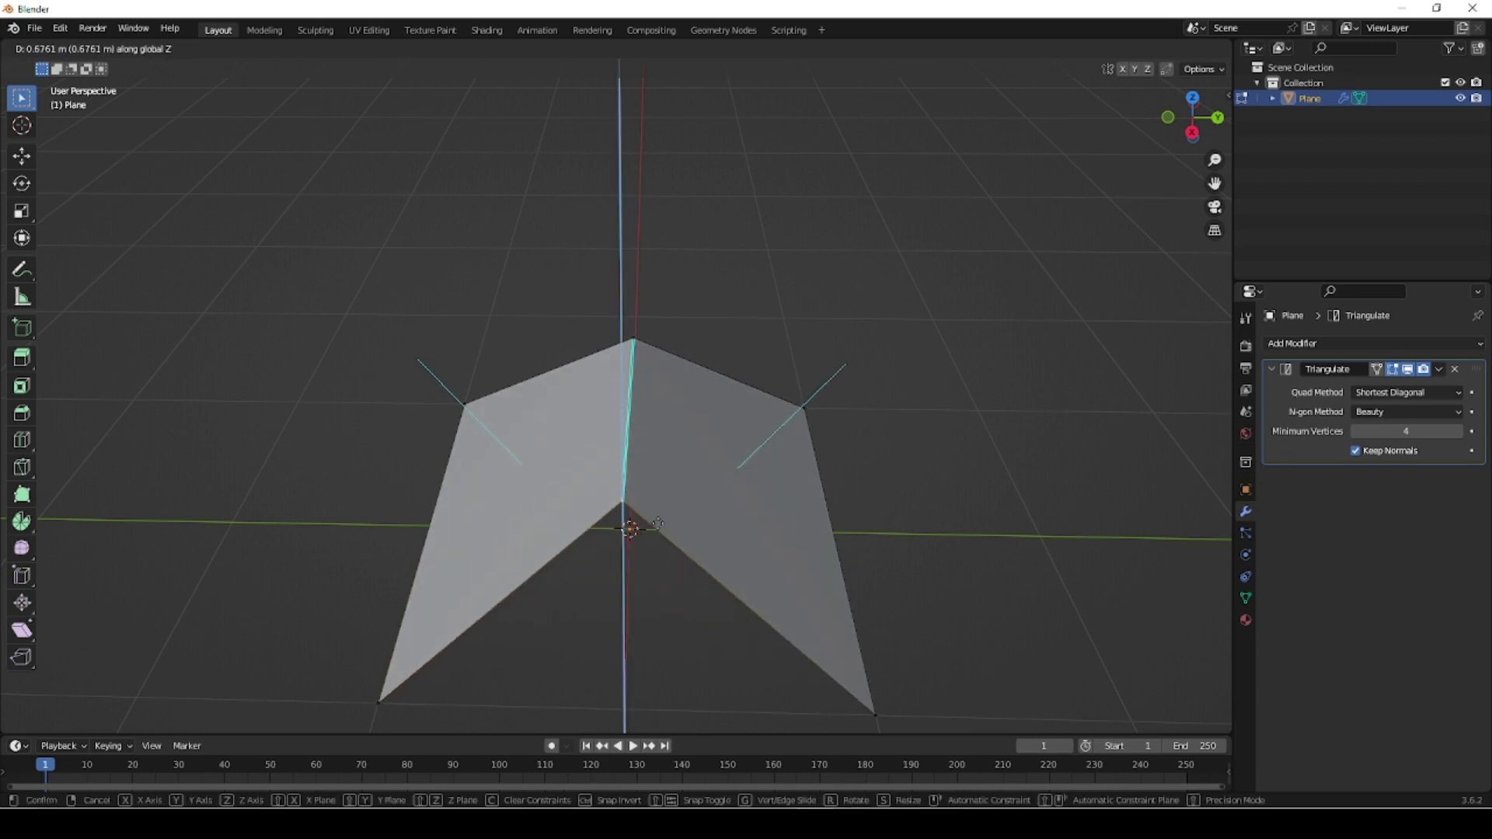
click(659, 513)
- Examine the reshaped plane's triangulation and normals from several angles in wireframe and solid shading
middle_drag(649, 616, 606, 621)
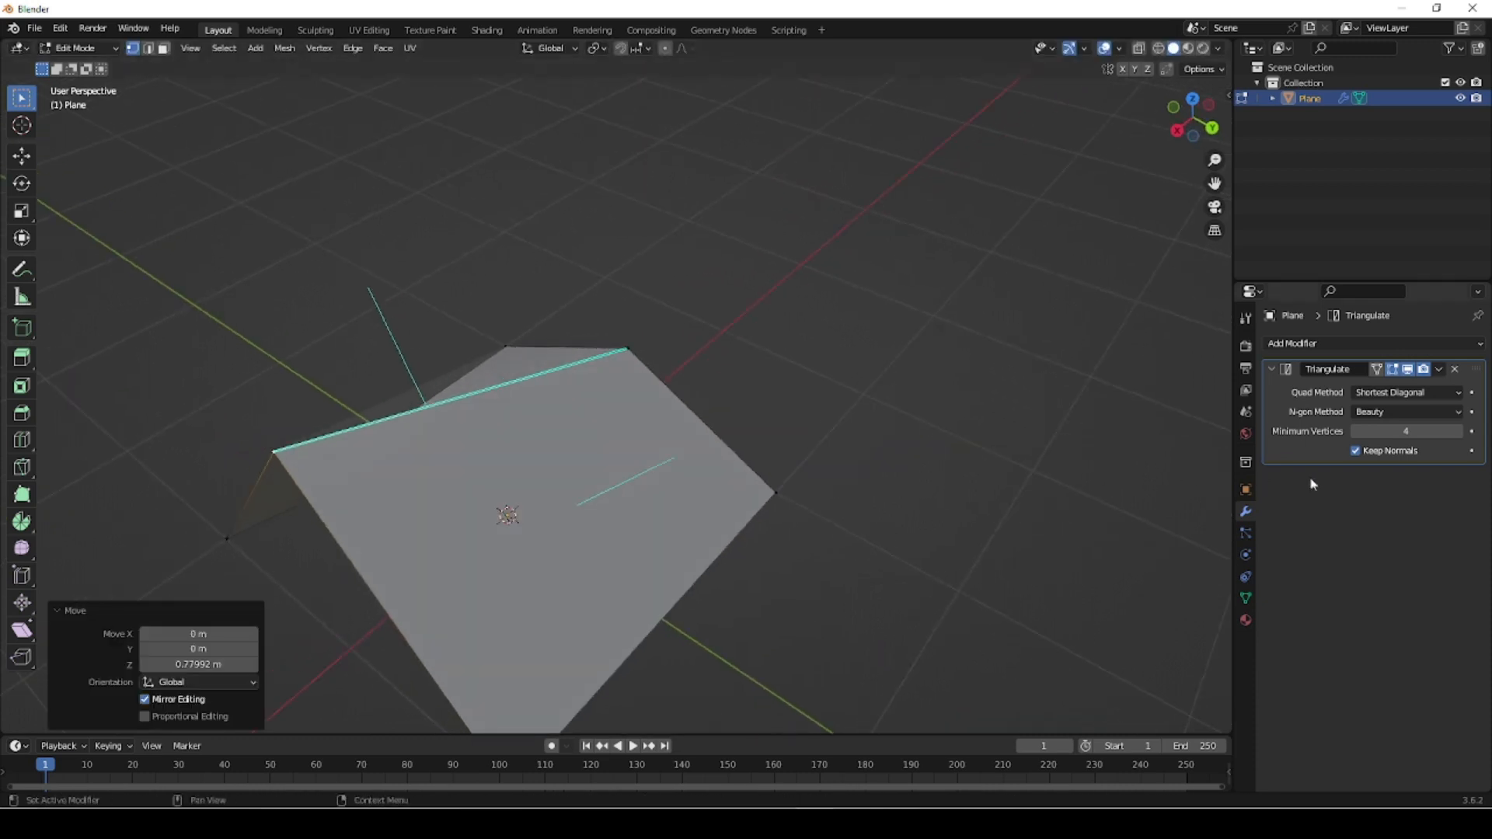
scroll(902, 553, down, 5)
middle_drag(628, 568, 497, 365)
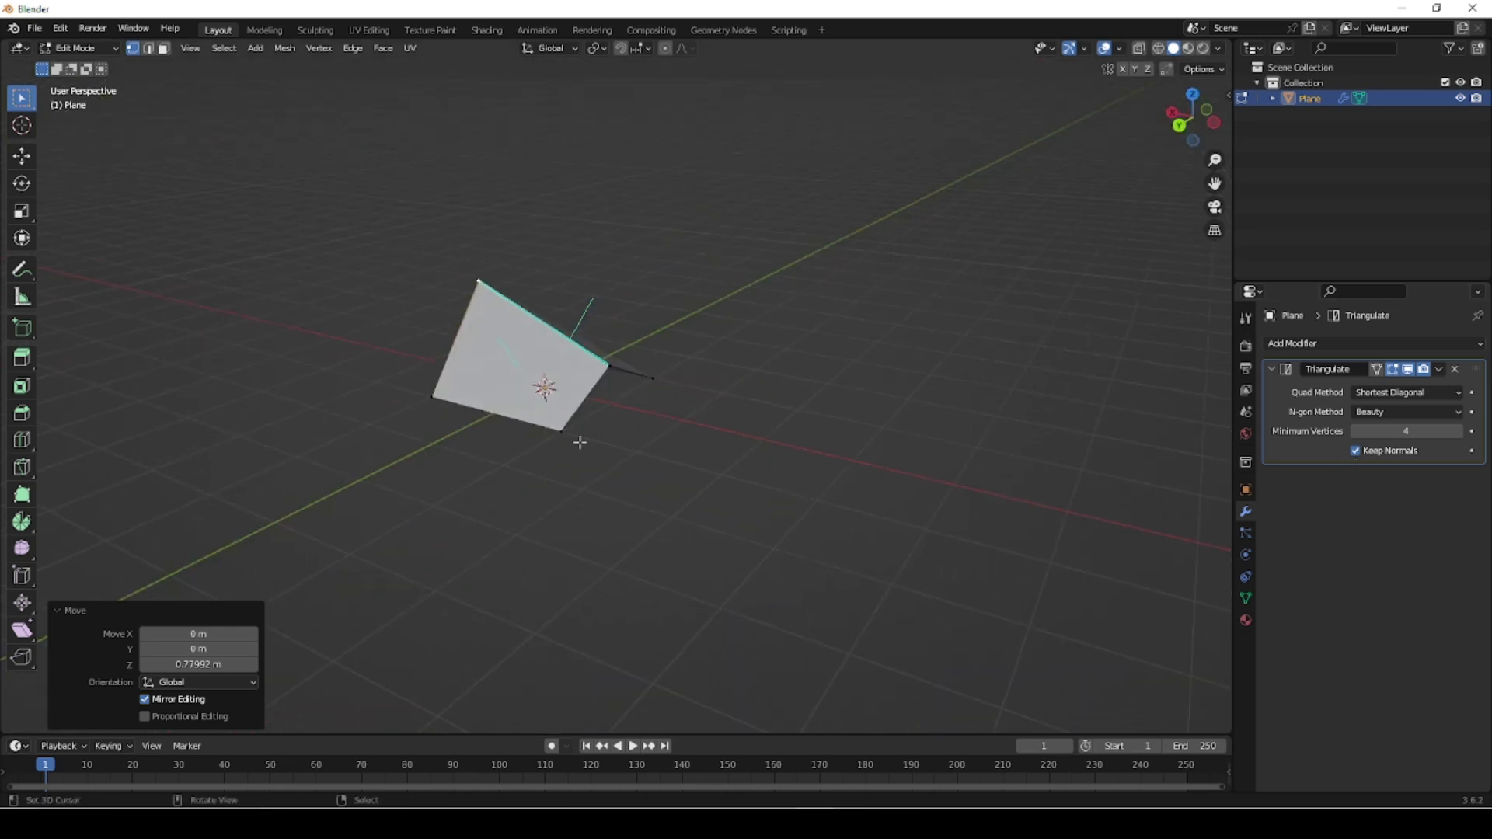
scroll(547, 395, up, 2)
click(1158, 48)
middle_drag(531, 454, 744, 418)
middle_drag(639, 368, 651, 457)
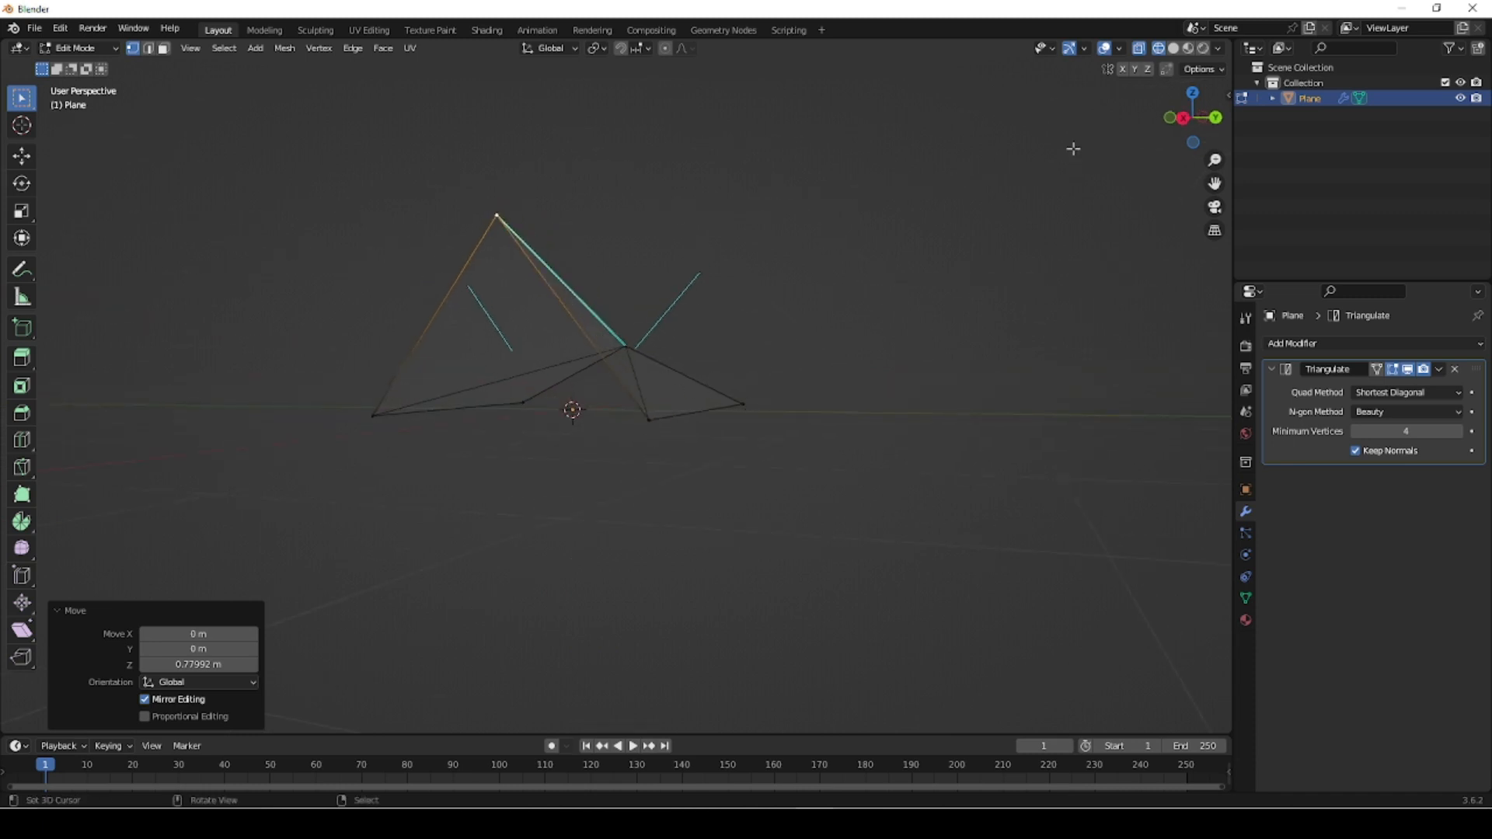
key(alt+z)
mouse_move(766, 409)
middle_down()
mouse_move(626, 443)
mouse_move(546, 499)
mouse_move(585, 438)
mouse_move(809, 427)
mouse_move(832, 463)
middle_up()
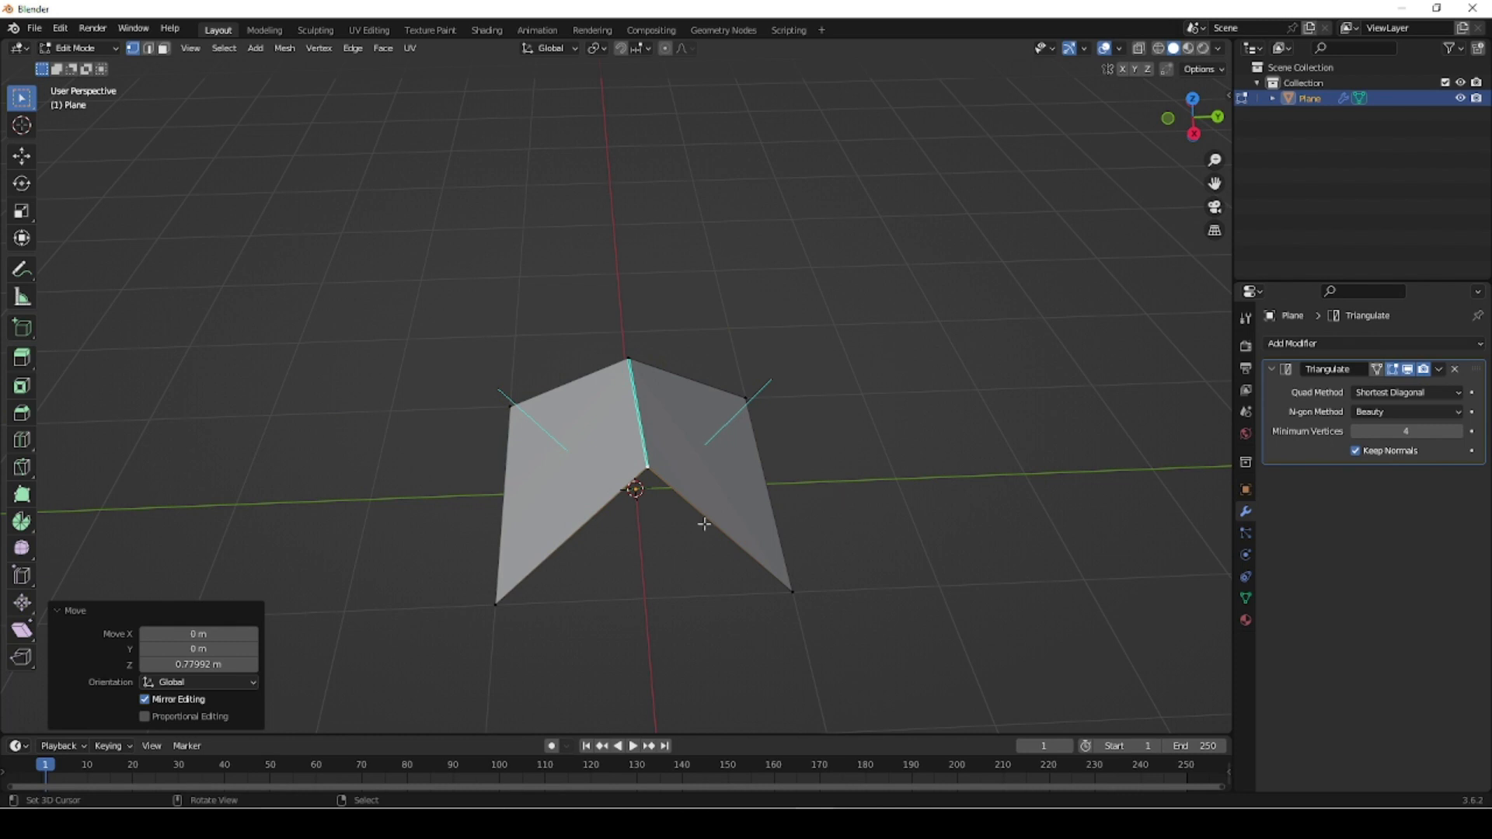
middle_drag(629, 575, 668, 588)
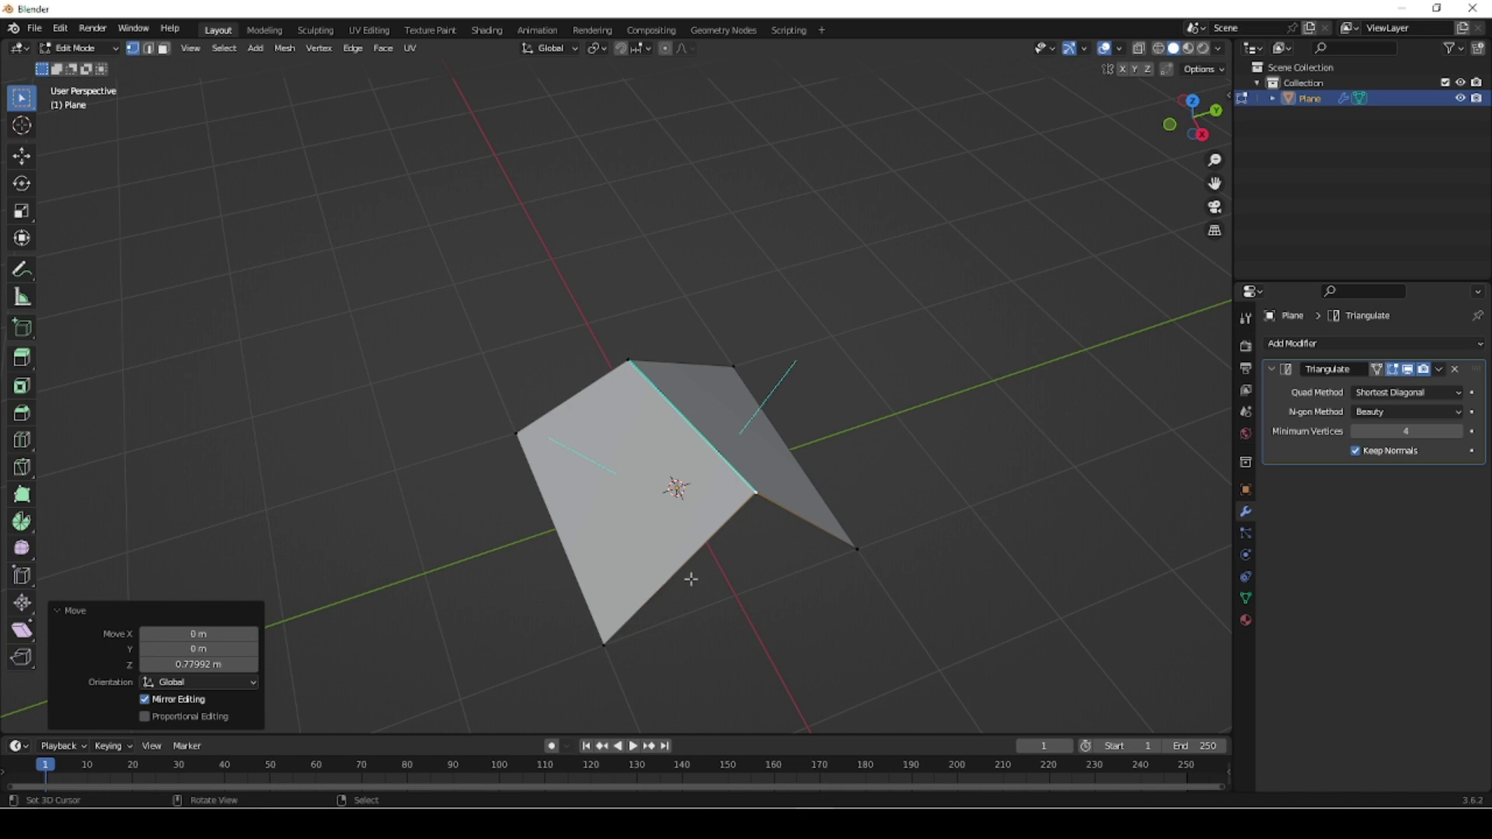
- Open the selection of modifiers that can be added to the folded plane
click(1409, 345)
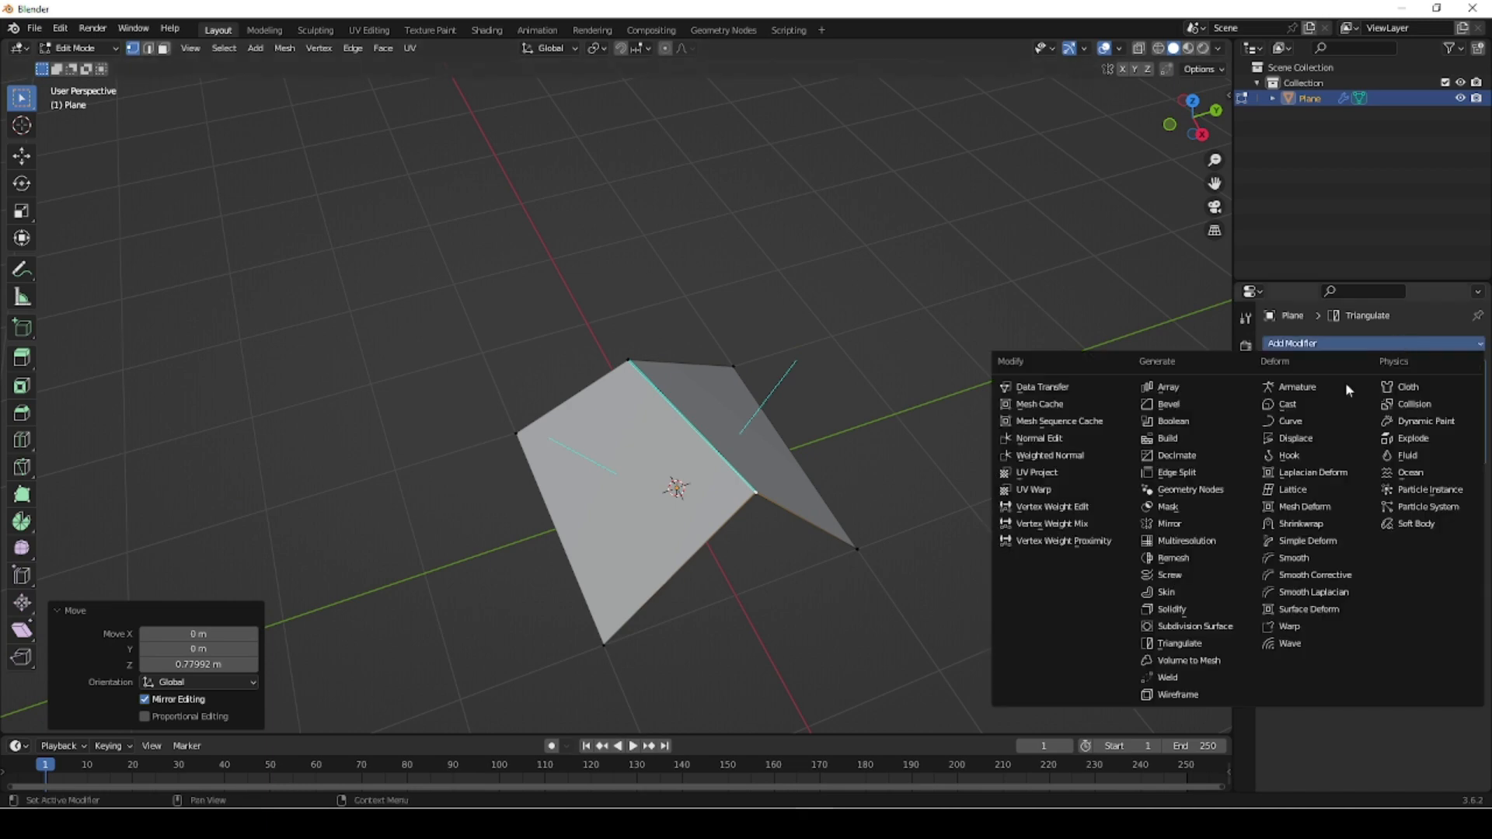